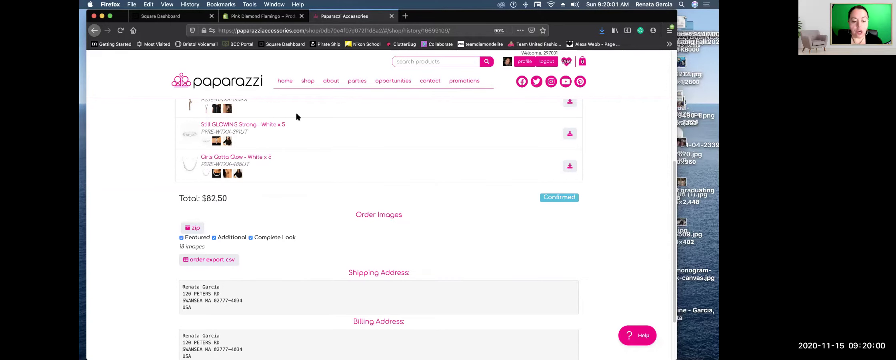
Open the most recent order, dated 11/15/2020, from the order history in the Paparazzi profile
scroll(320, 176, "up", 2)
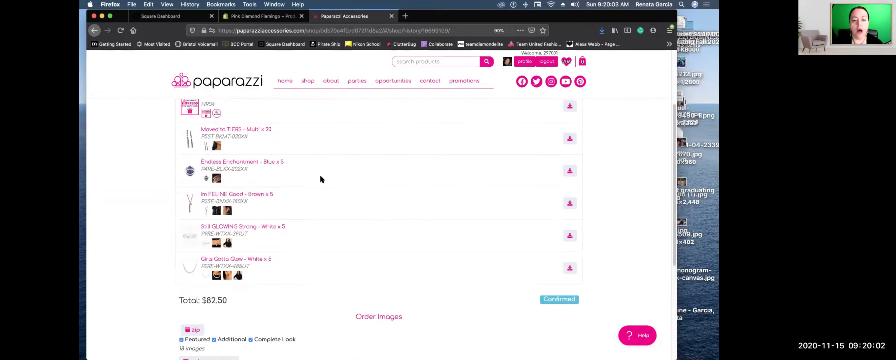
scroll(320, 178, "down", 4)
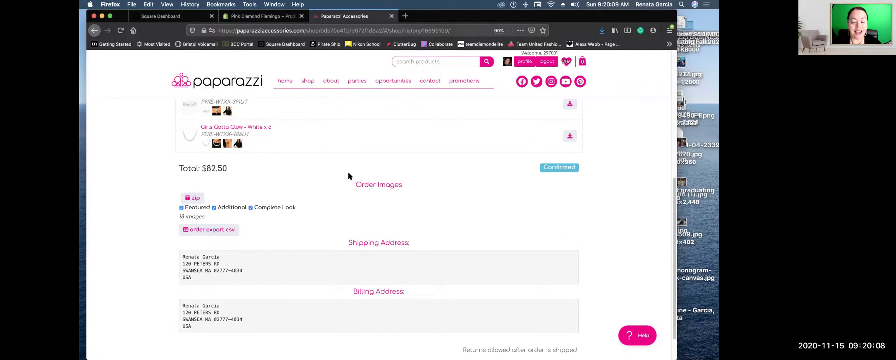
scroll(323, 172, "up", 5)
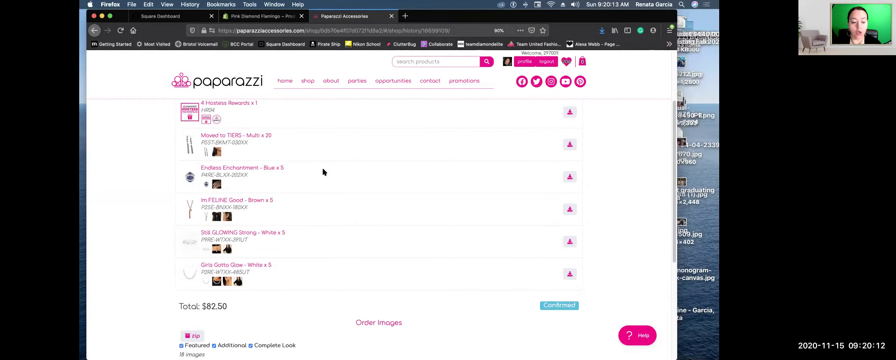
scroll(323, 172, "up", 1)
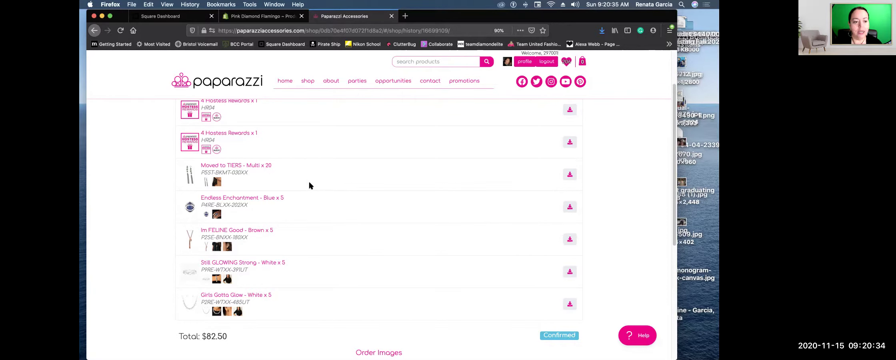
scroll(309, 182, "up", 3)
left_click(520, 63)
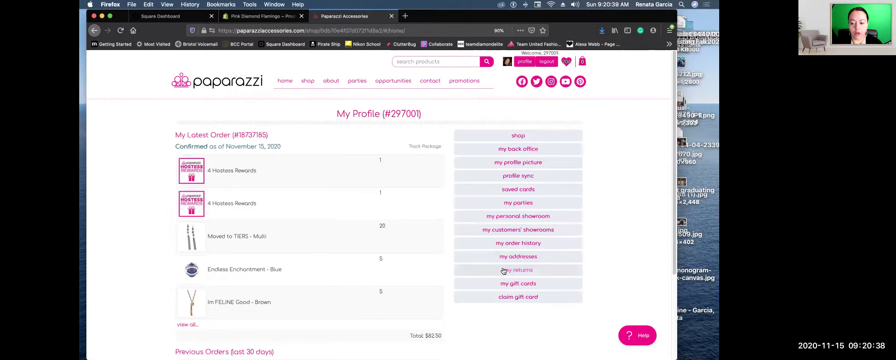
left_click(519, 245)
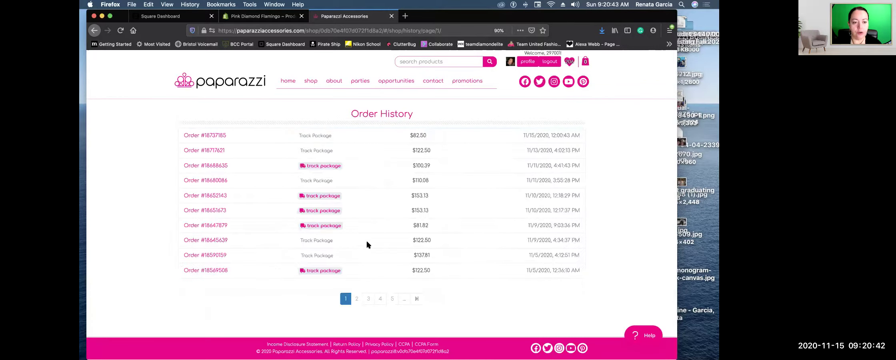
left_click(213, 136)
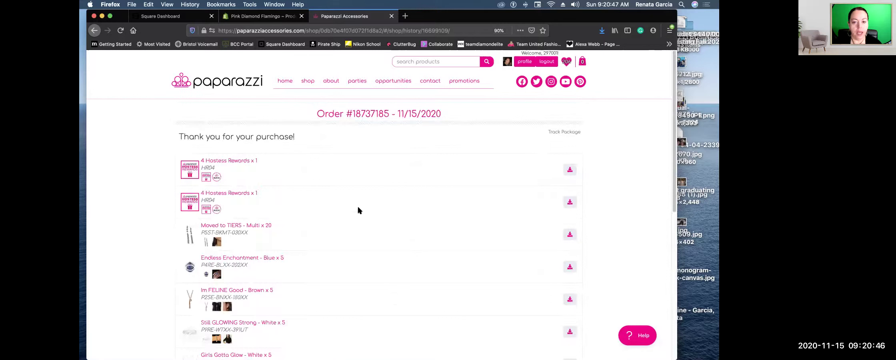
Export the confirmed order as a CSV file from its Order Images section
scroll(345, 201, "down", 5)
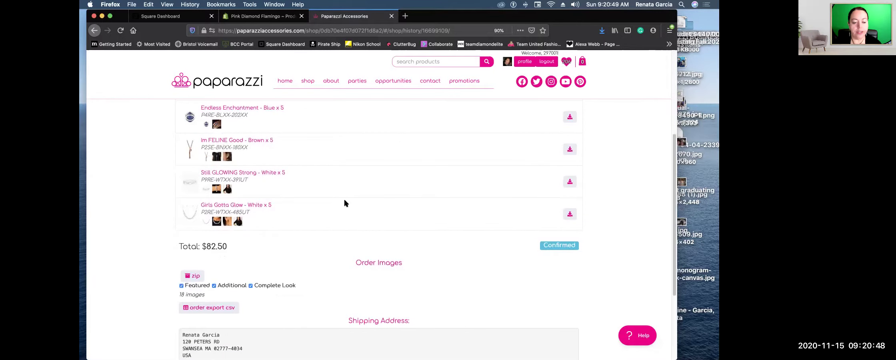
scroll(344, 201, "down", 2)
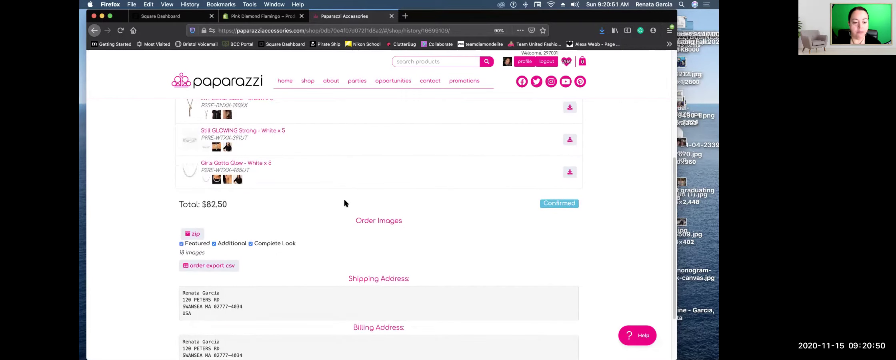
scroll(345, 201, "down", 1)
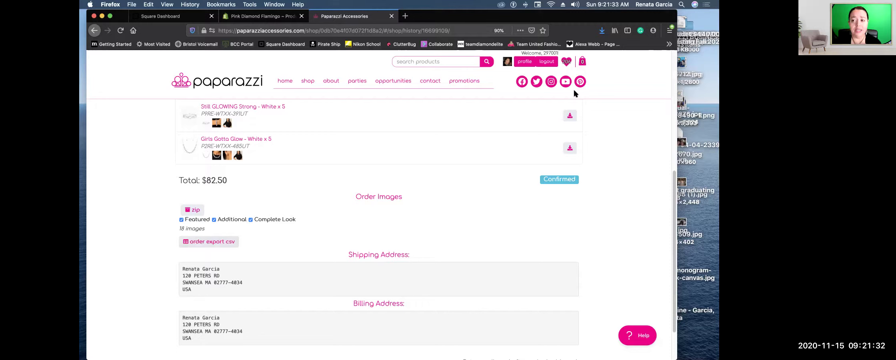
left_click(215, 242)
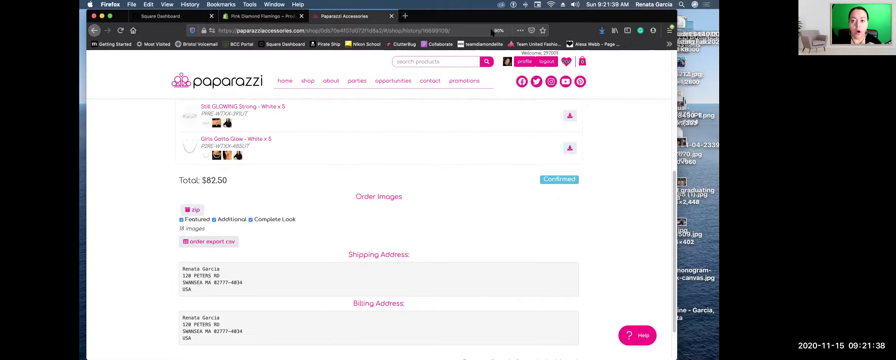
Switch to Finder and open the newly exported order CSV from the Downloads folder
left_click(188, 346)
left_click(107, 346)
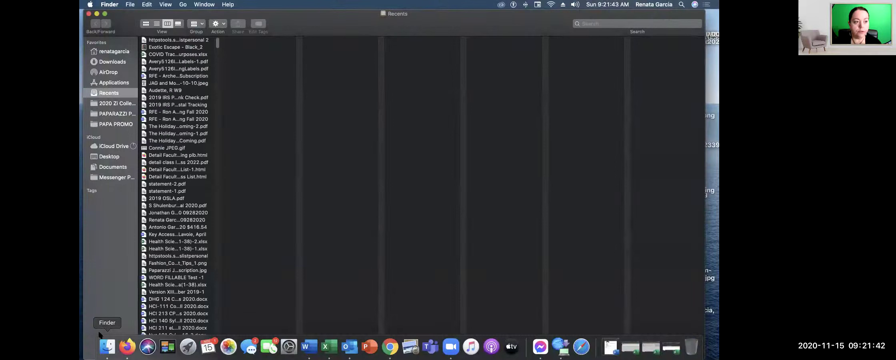
left_click(124, 63)
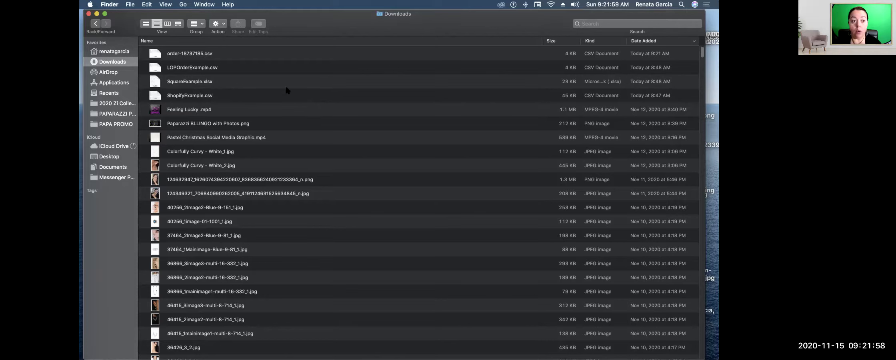
left_click(184, 56)
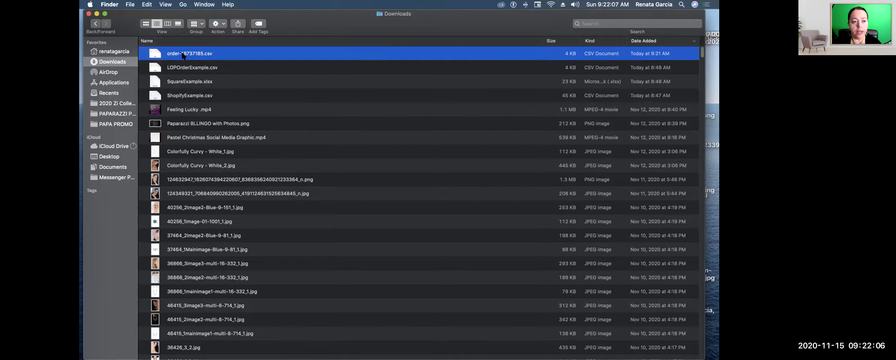
double_click(232, 58)
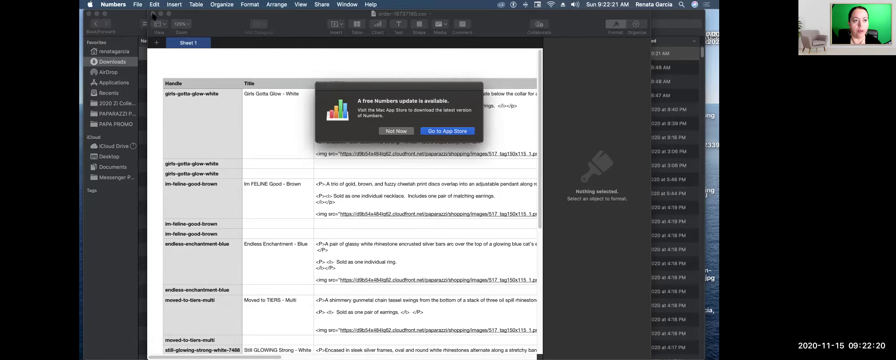
Decline the Numbers update, close the order spreadsheet and minimize the Downloads window
left_click(395, 131)
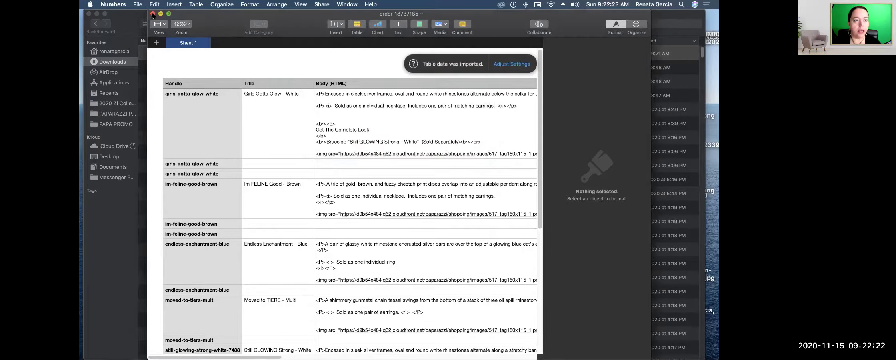
left_click(152, 14)
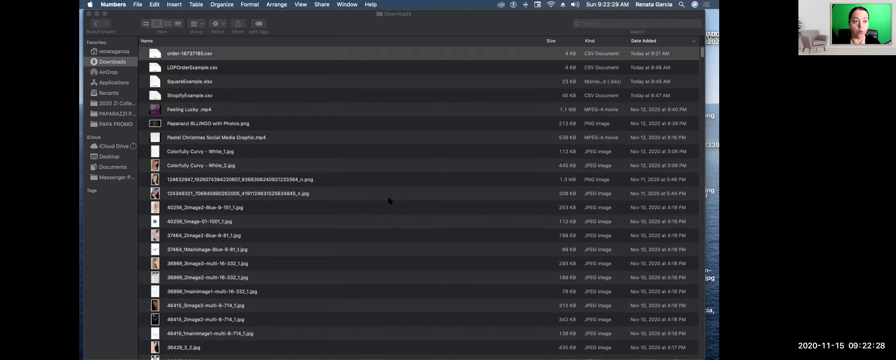
left_click(96, 14)
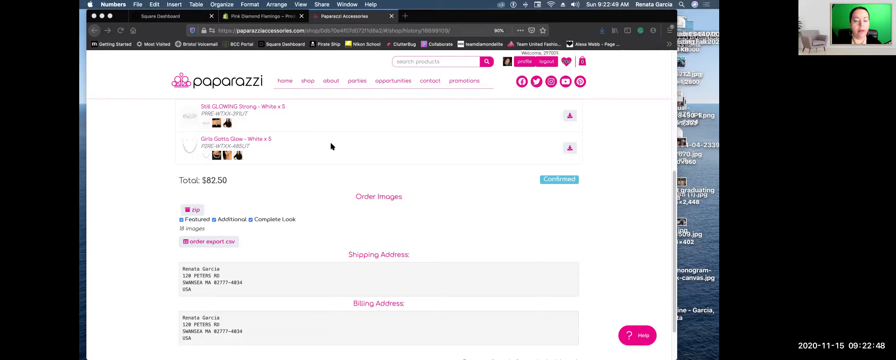
Switch to the Square Dashboard and sign back in to reach the item library
left_click(166, 17)
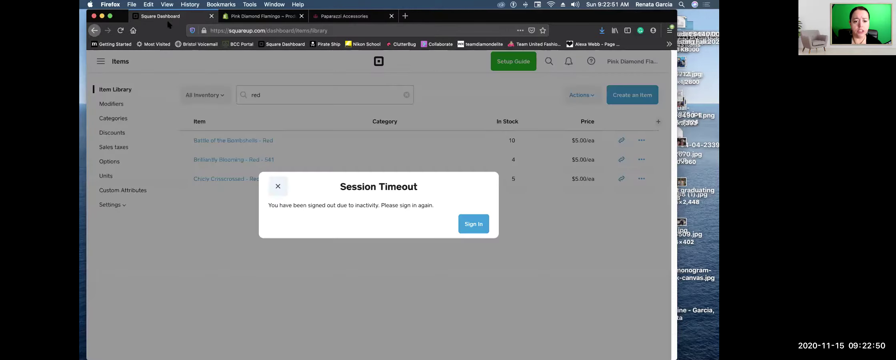
left_click(467, 224)
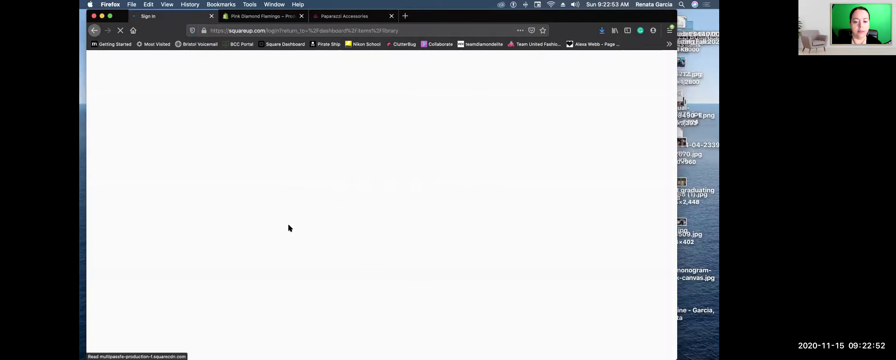
left_click(351, 235)
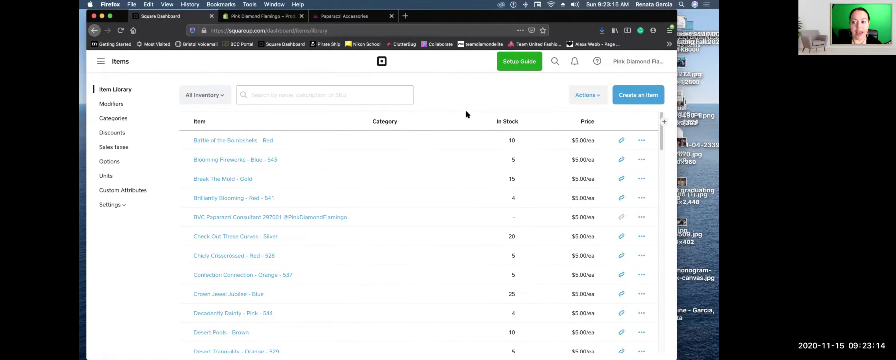
left_click(637, 102)
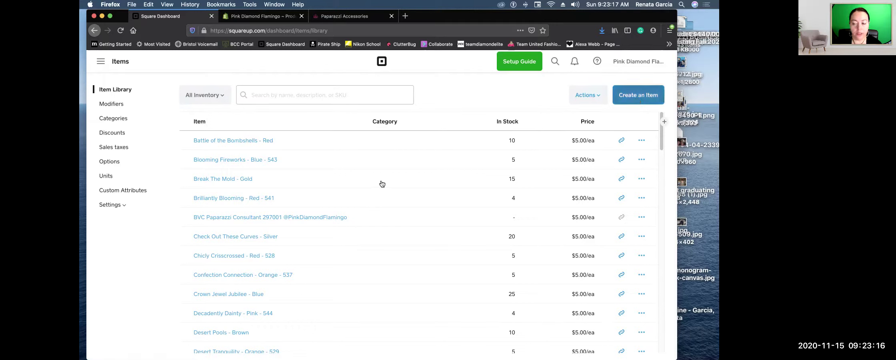
left_click(628, 95)
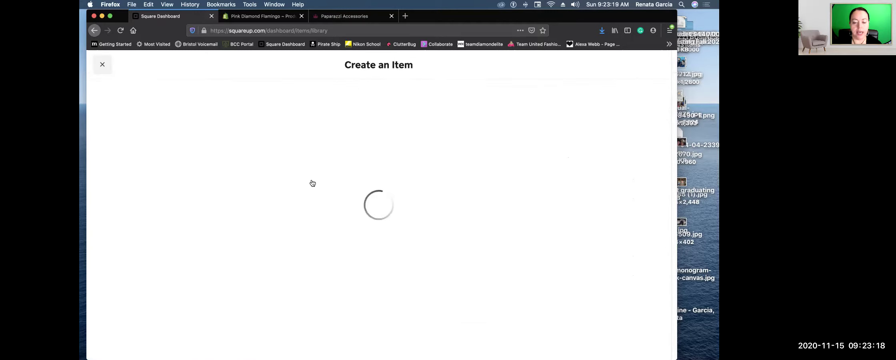
left_click(103, 65)
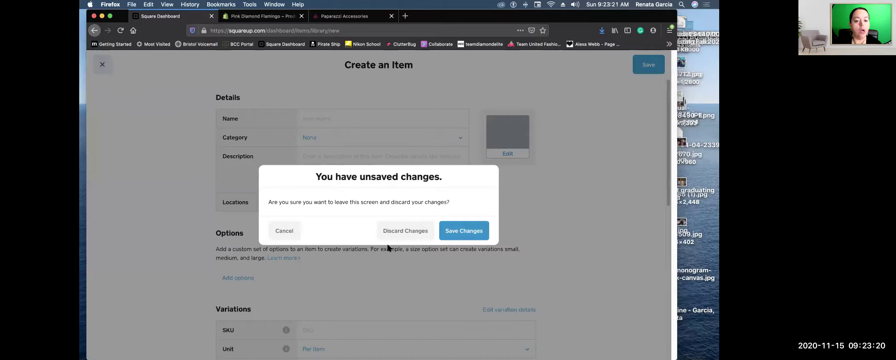
left_click(285, 230)
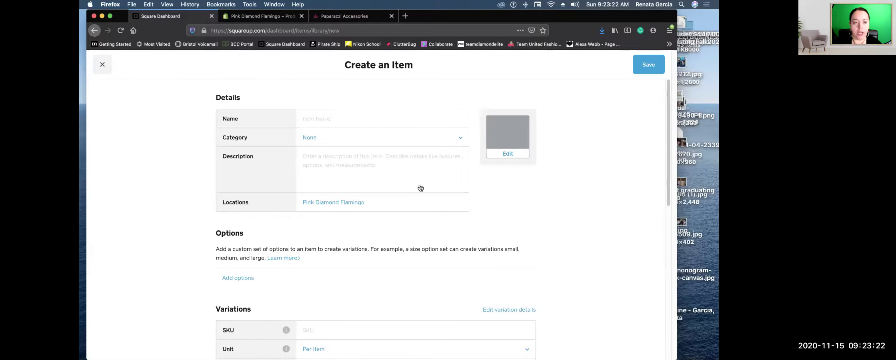
left_click(102, 65)
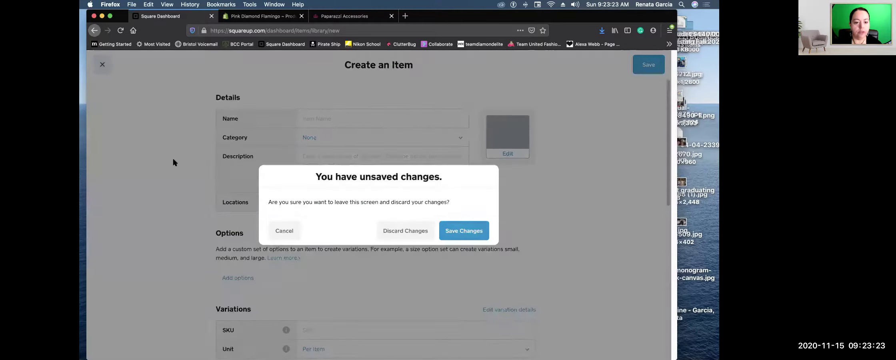
left_click(406, 234)
Go to the Items section of the dashboard and start a new item with its category set to None
left_click(101, 63)
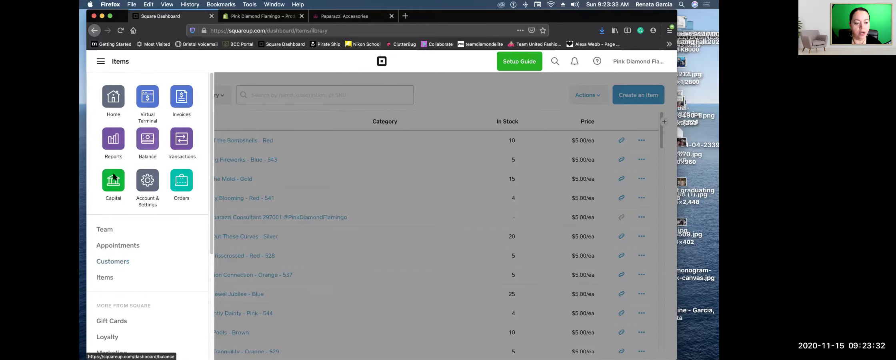
left_click(101, 278)
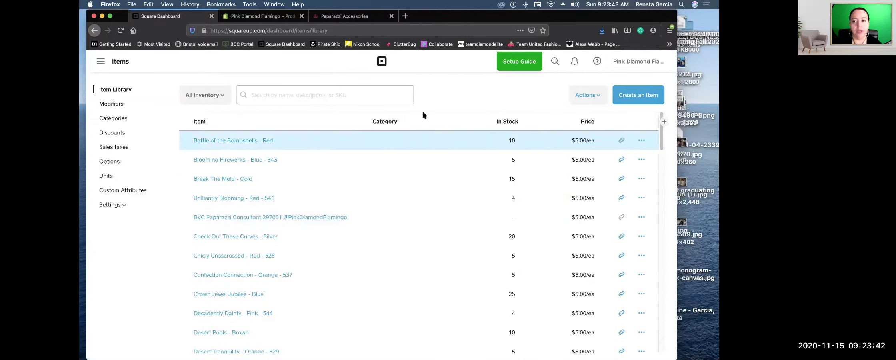
left_click(631, 98)
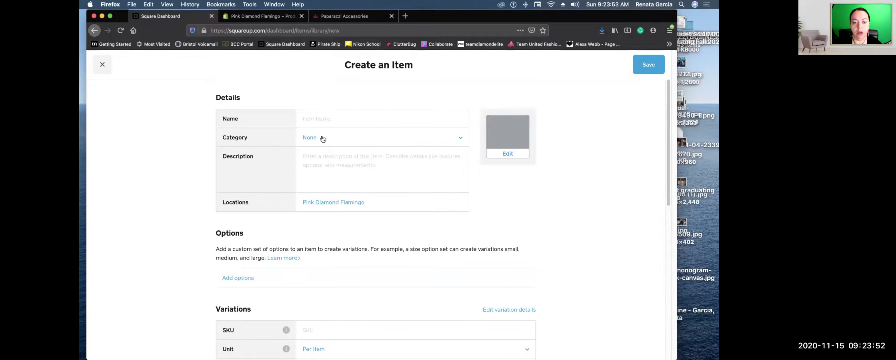
left_click(423, 140)
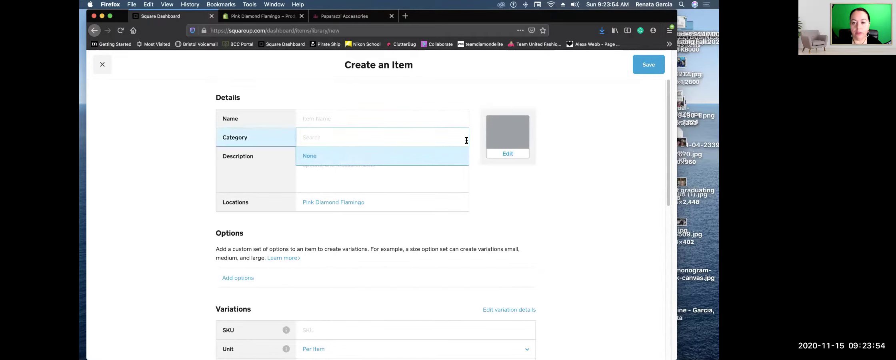
left_click(325, 157)
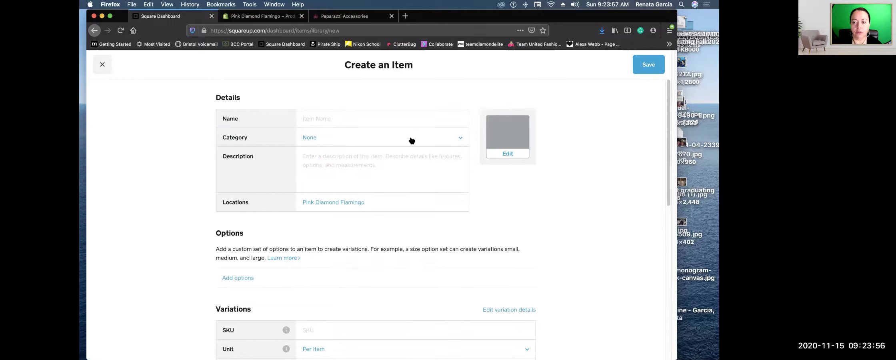
Copy the Still GLOWING Strong - White product description, through "Sold as one individual bracelet.", from the Paparazzi page into the Square item's description
left_click(339, 162)
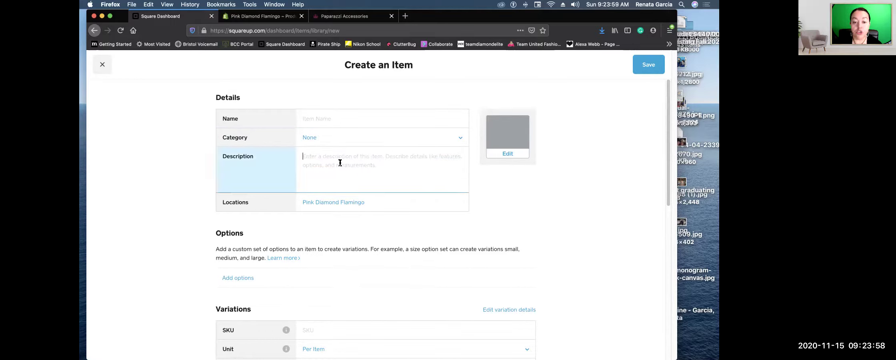
left_click(350, 18)
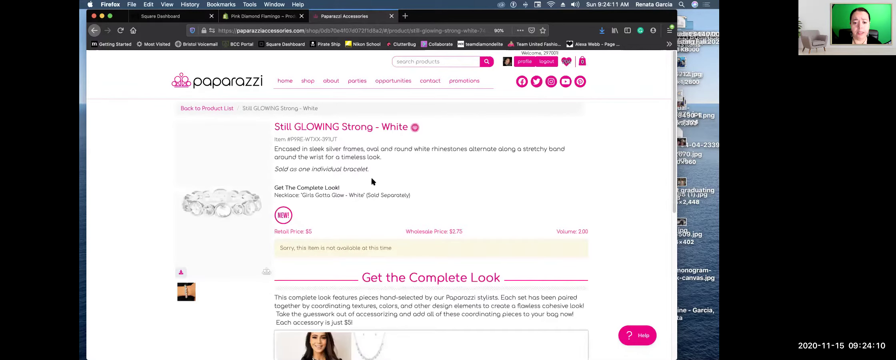
left_click_drag(375, 171, 275, 150)
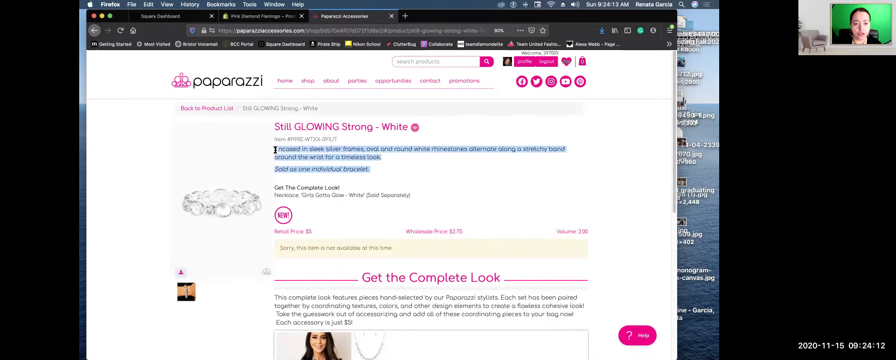
right_click(274, 150)
left_click(326, 151)
left_click(160, 16)
left_click(305, 157)
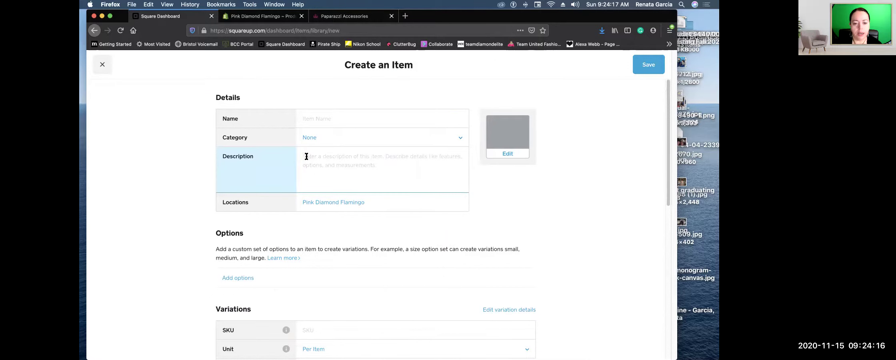
right_click(305, 155)
left_click(322, 187)
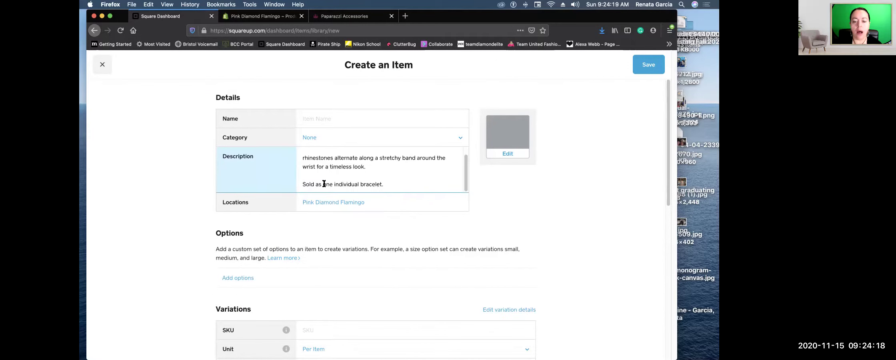
Copy the product title "Still GLOWING Strong - White" from the Paparazzi page into the new Square item's name
left_click(351, 18)
left_click_drag(409, 127, 276, 125)
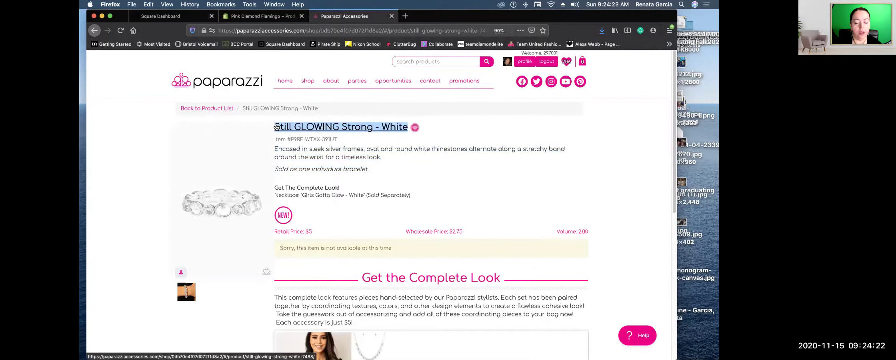
right_click(276, 123)
left_click(292, 186)
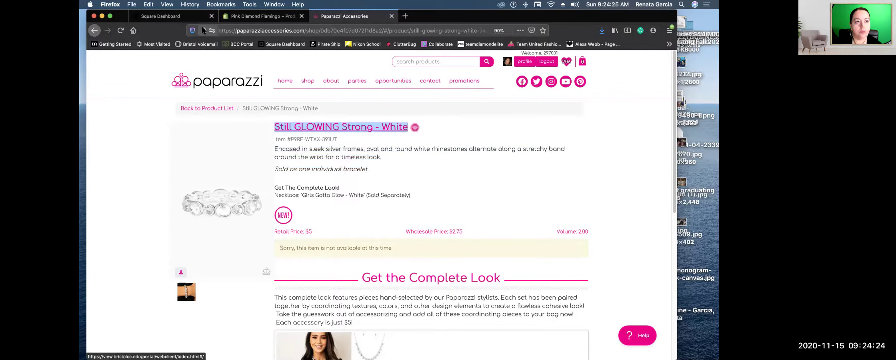
left_click(204, 17)
right_click(303, 123)
left_click(323, 151)
scroll(355, 181, "up", 2)
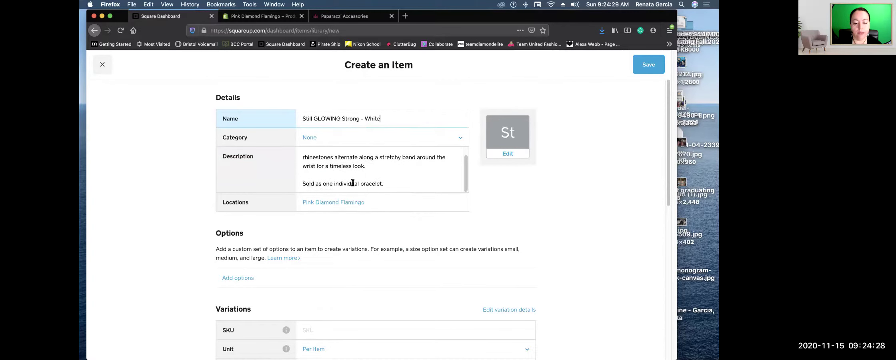
Copy the item number P9RE-WTXX-391UT, without the # sign, from the Paparazzi page into the Square item's SKU
left_click(353, 17)
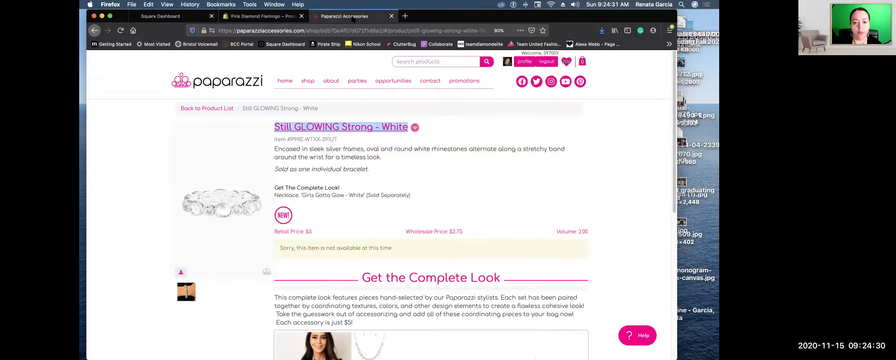
left_click_drag(338, 139, 291, 138)
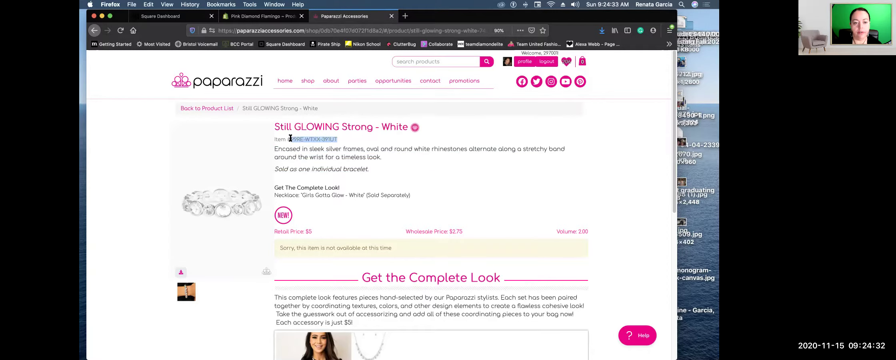
right_click(298, 139)
left_click(332, 146)
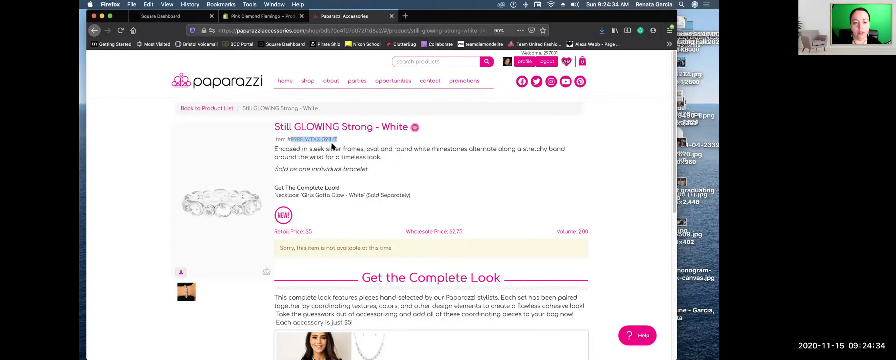
left_click(162, 16)
scroll(342, 253, "down", 5)
left_click(326, 199)
right_click(326, 198)
left_click(343, 227)
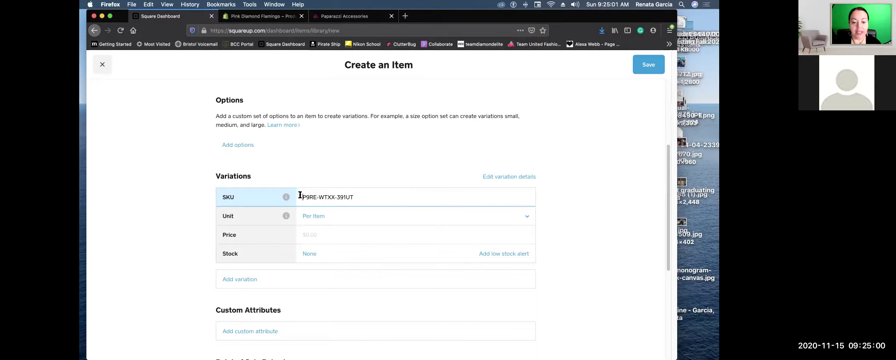
left_click_drag(360, 198, 276, 194)
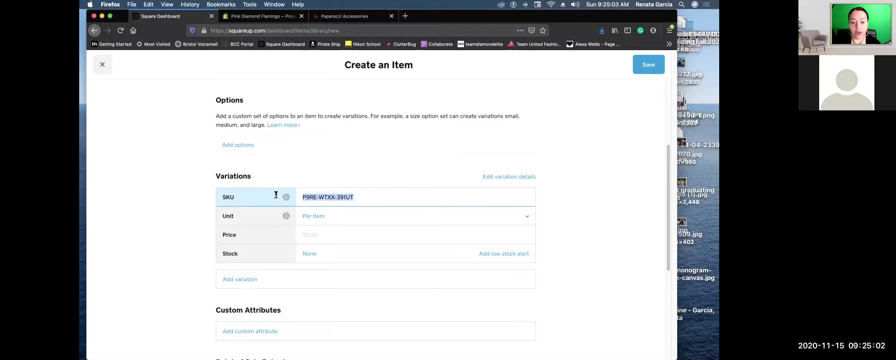
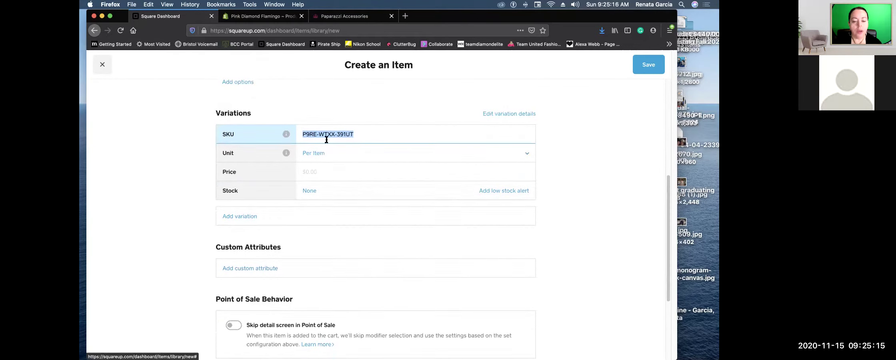
Set the item's price to $5.00 and enable stock tracking with 5 units added as Stock received
left_click(319, 172)
type("5.")
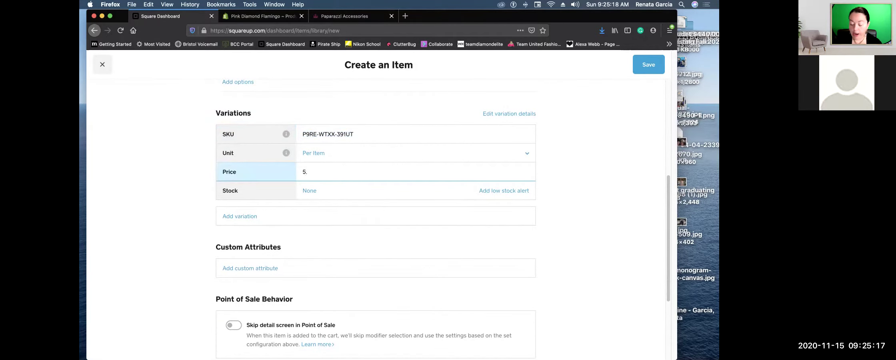
left_click(326, 191)
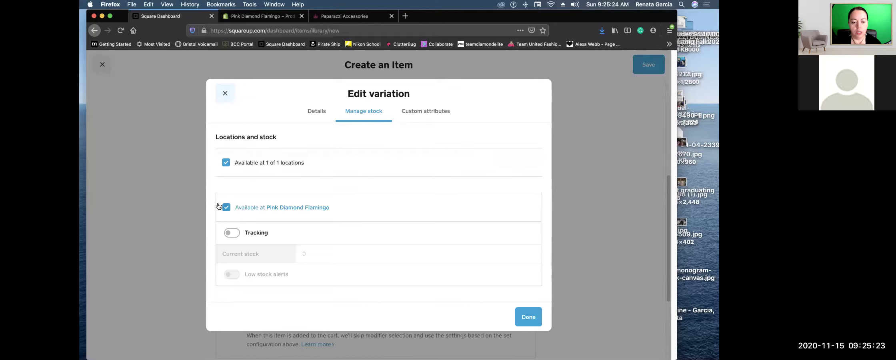
left_click(232, 233)
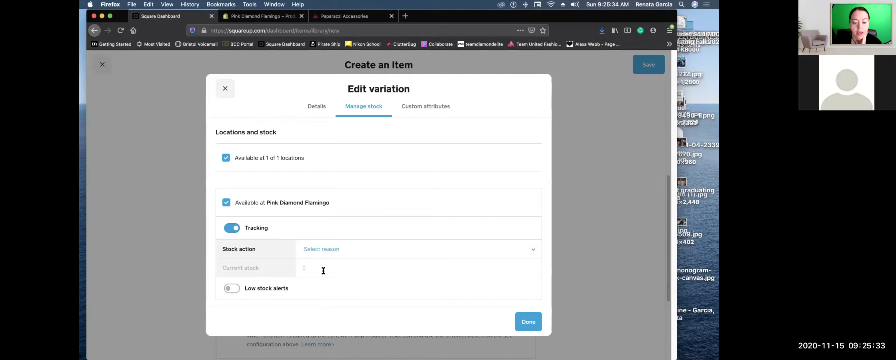
left_click(344, 250)
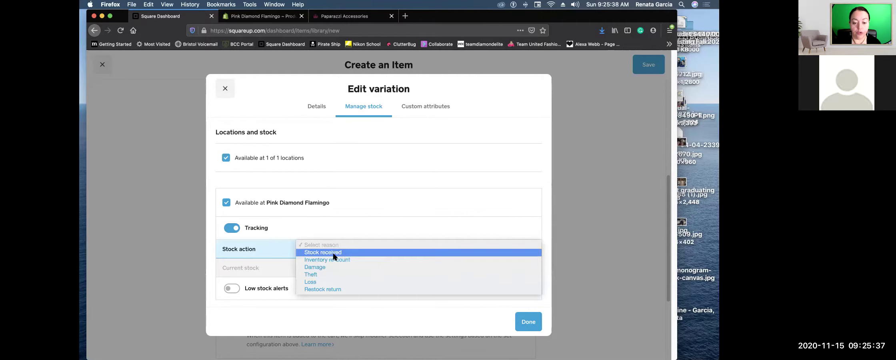
left_click(334, 253)
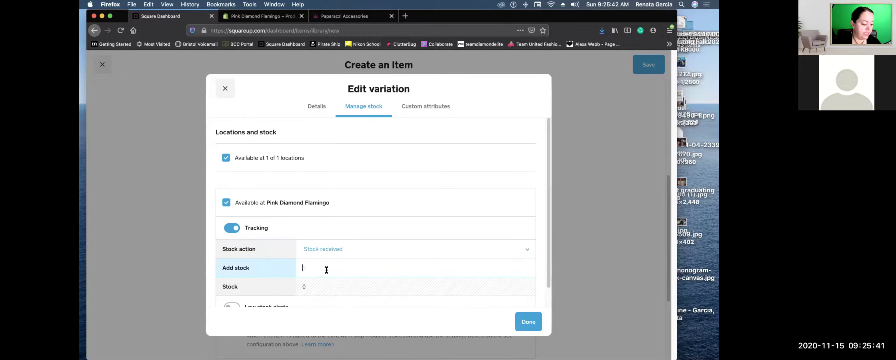
type("5")
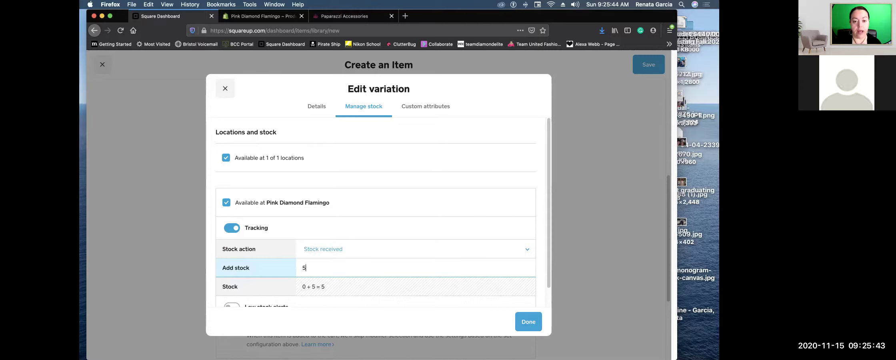
Turn on low stock alerts with a threshold of 1 and finish the variation's stock settings
scroll(354, 296, "down", 1)
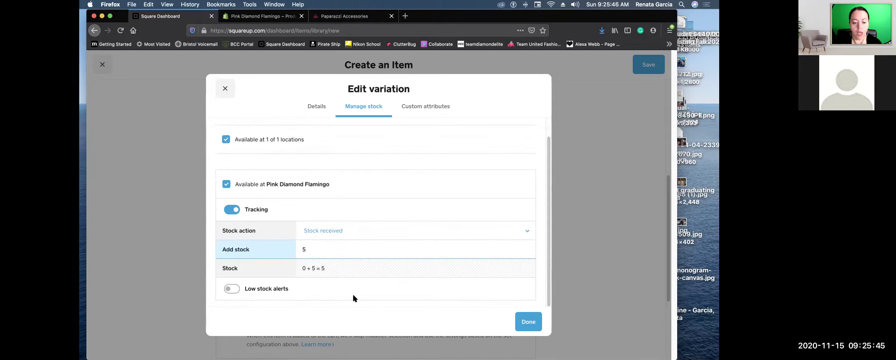
left_click(233, 290)
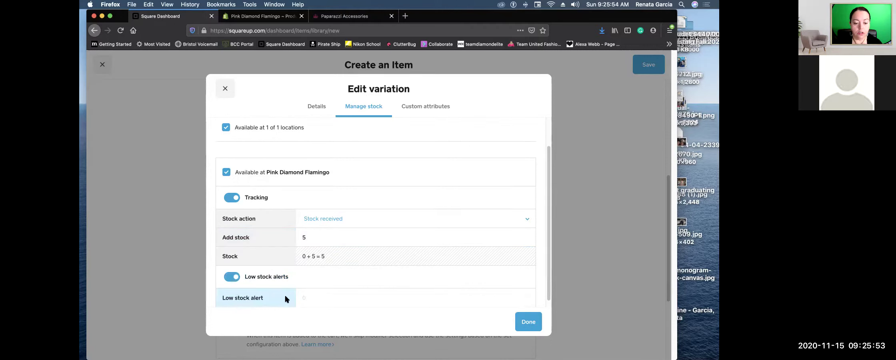
type("1")
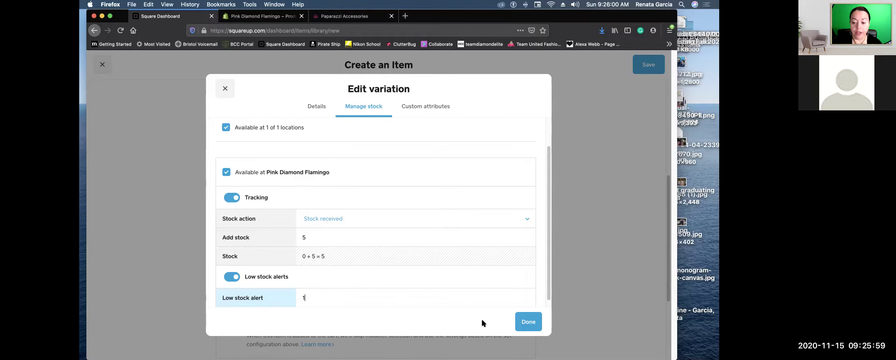
left_click(524, 322)
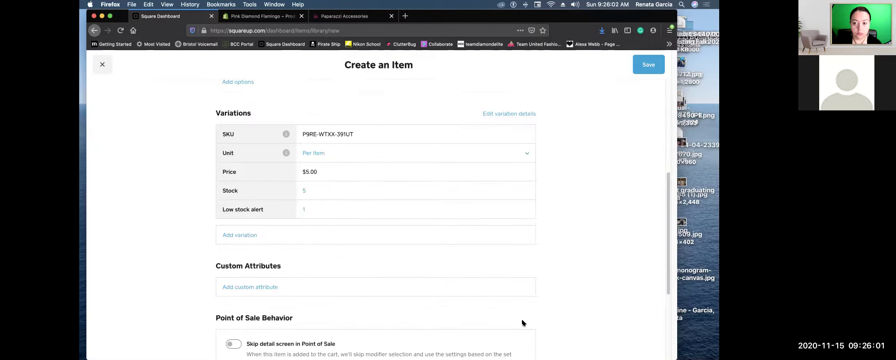
Add the first all-grrrl-blue bracelet photo from the PAPARAZZI PHOTOS folder as the item's image
scroll(546, 248, "up", 3)
scroll(544, 257, "down", 5)
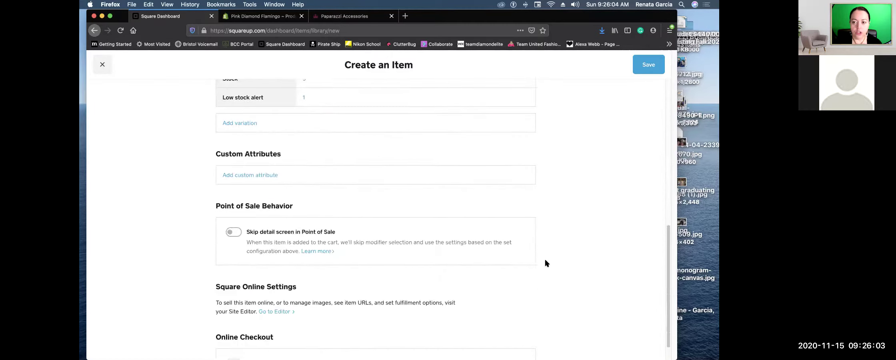
scroll(546, 263, "up", 10)
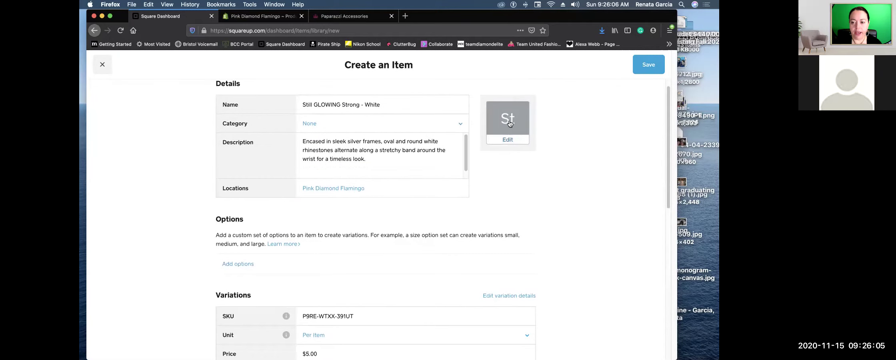
left_click(509, 135)
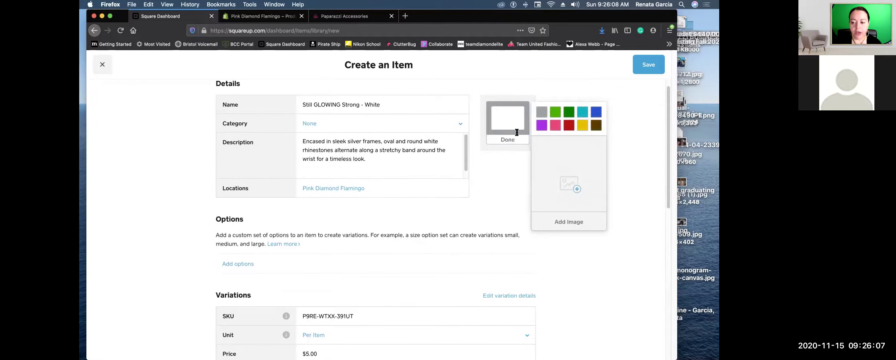
left_click(576, 189)
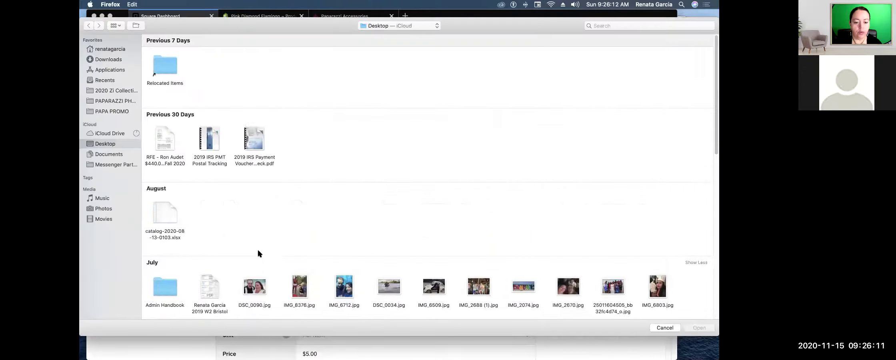
scroll(305, 239, "down", 5)
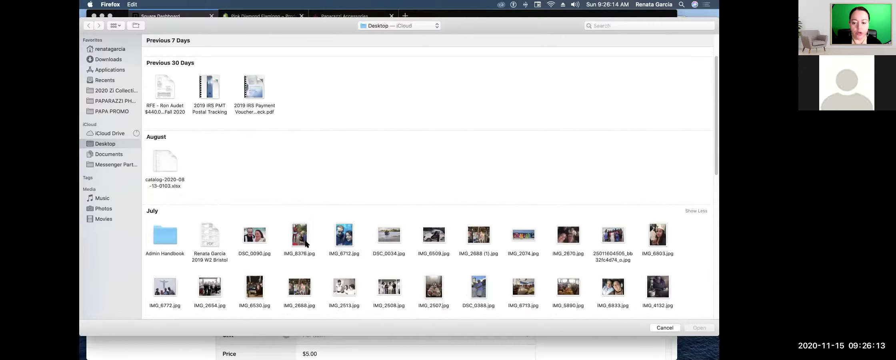
scroll(243, 233, "down", 5)
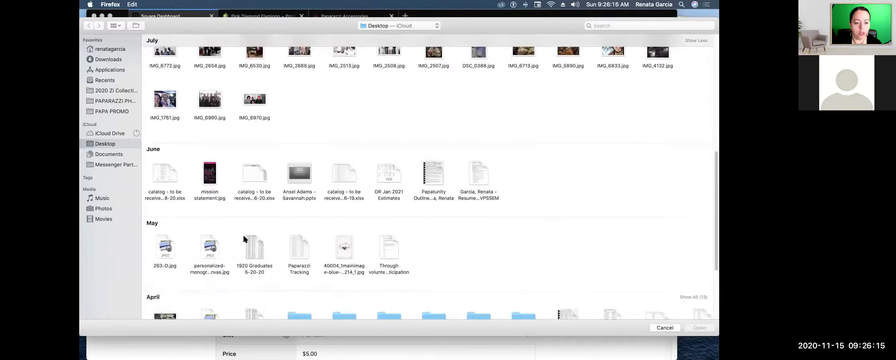
scroll(415, 257, "down", 5)
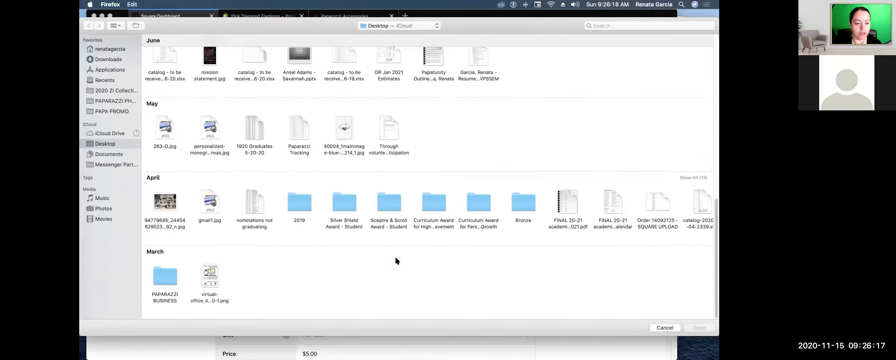
left_click(105, 102)
left_click(165, 68)
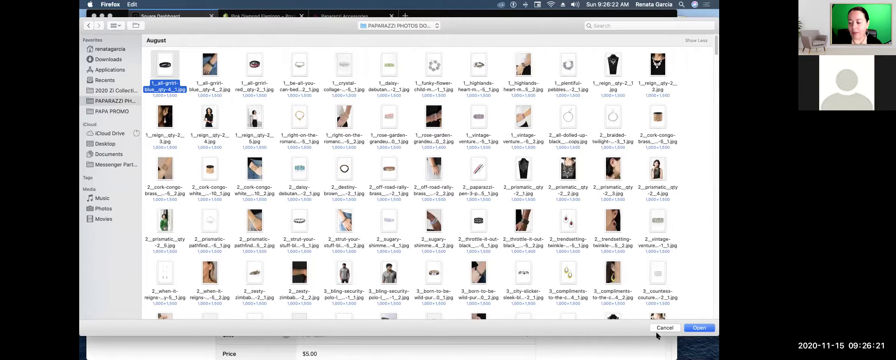
key("Return")
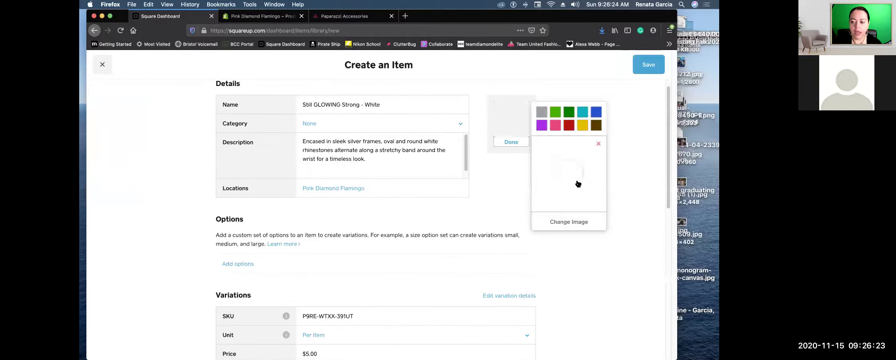
scroll(393, 239, "down", 10)
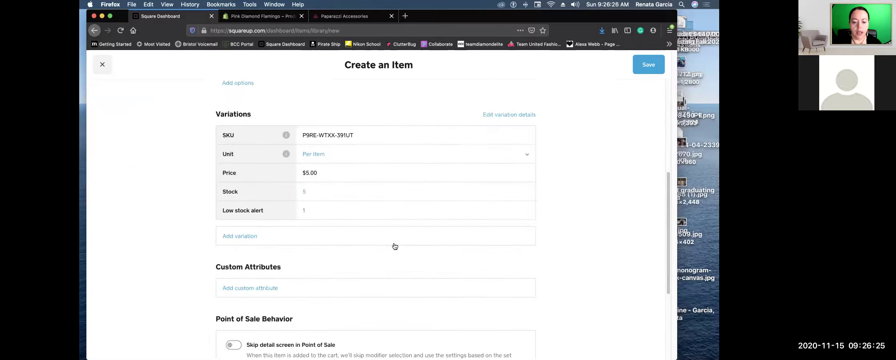
scroll(393, 243, "up", 10)
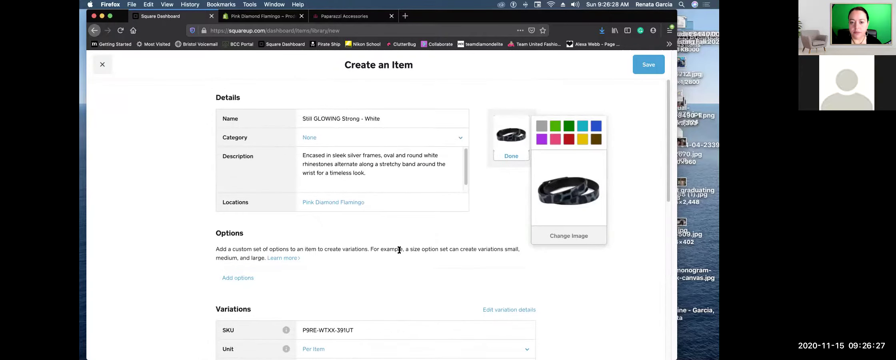
Save the Still GLOWING Strong - White item and dismiss the email campaign promotion above the item library
scroll(399, 247, "down", 10)
scroll(398, 248, "up", 10)
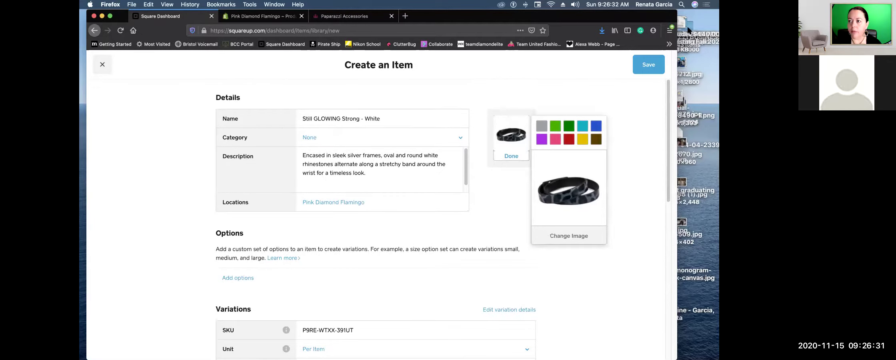
left_click(650, 70)
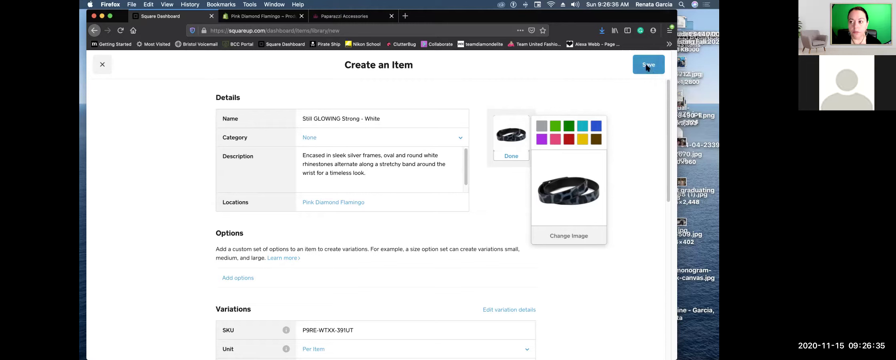
left_click(647, 68)
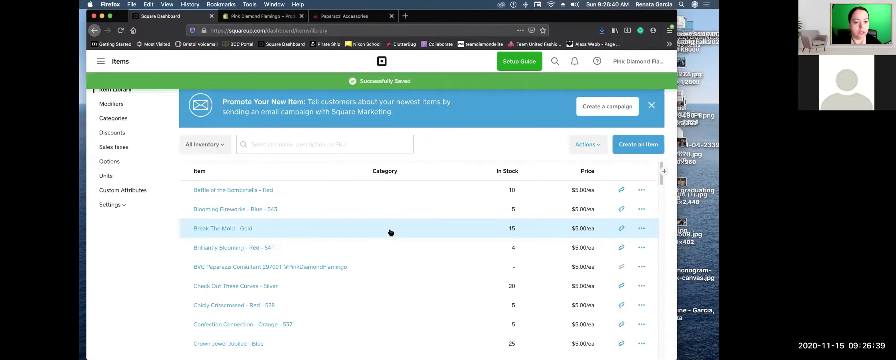
scroll(433, 250, "down", 20)
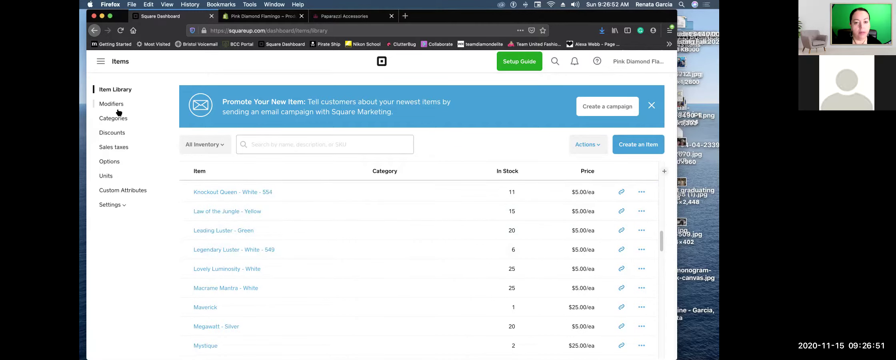
left_click(651, 105)
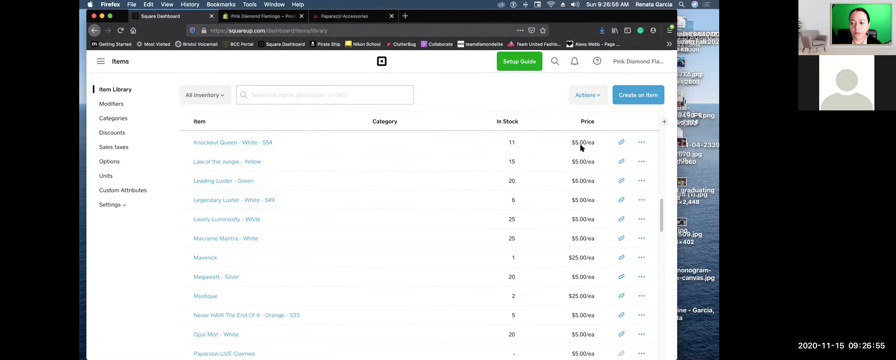
View the item library's catalog export format options and close them without exporting
left_click(594, 95)
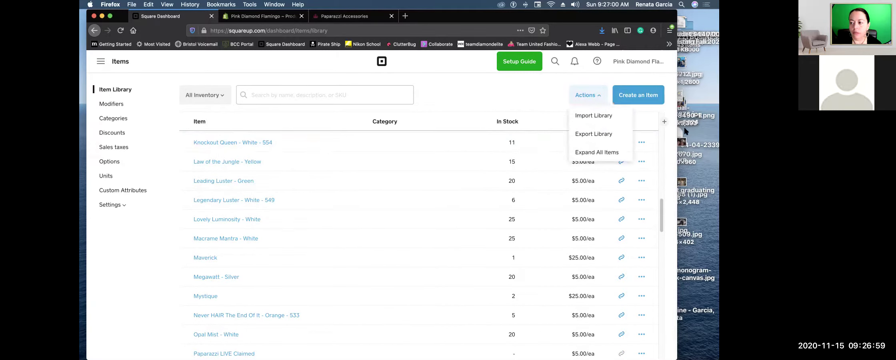
left_click(582, 133)
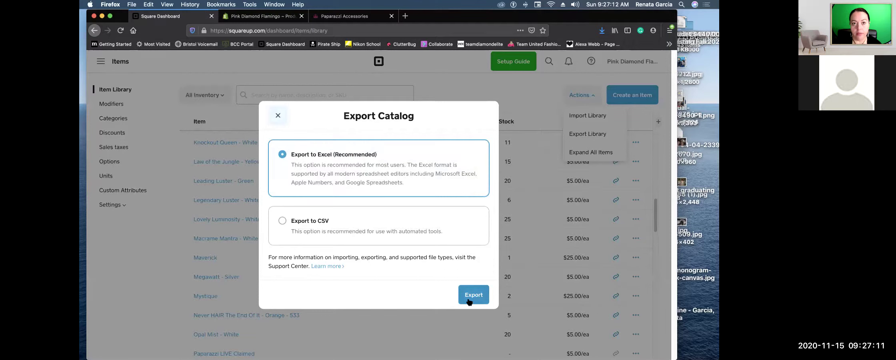
left_click(279, 116)
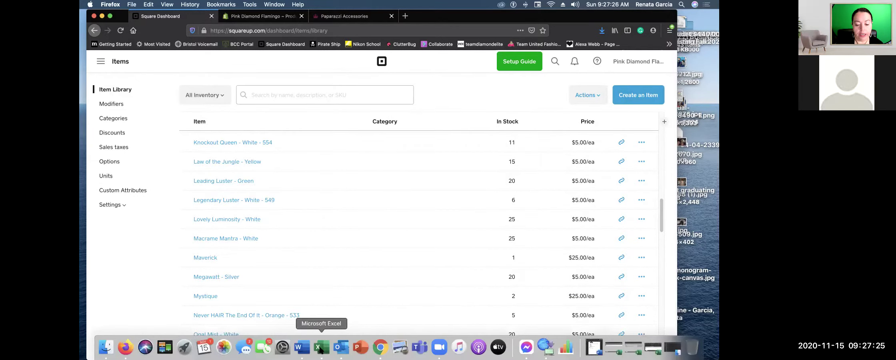
Switch to Excel and show the LOPOrderExample workbook in full screen
left_click(320, 349)
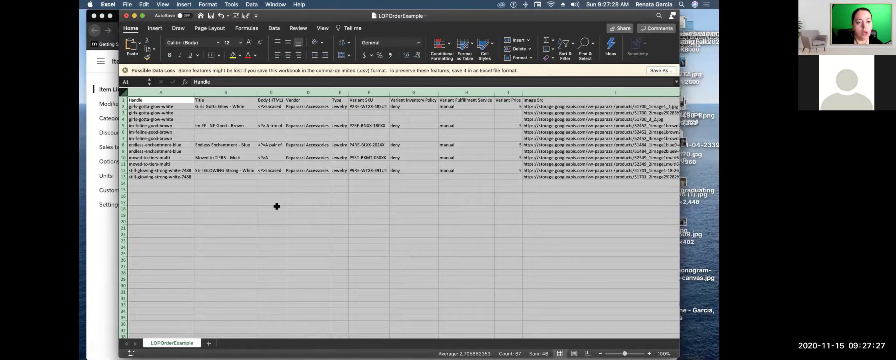
key("super+a")
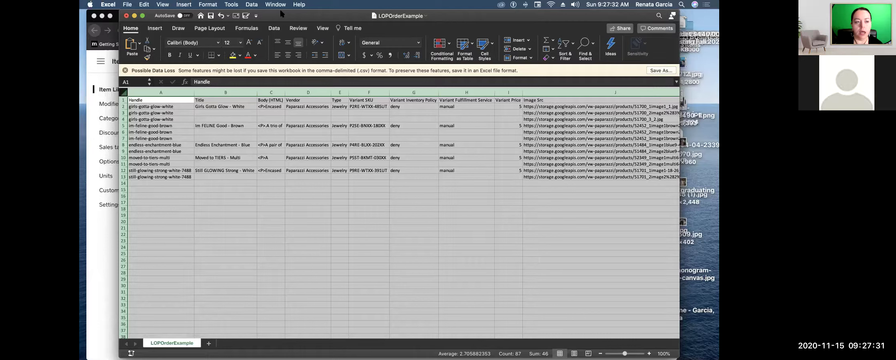
left_click(143, 16)
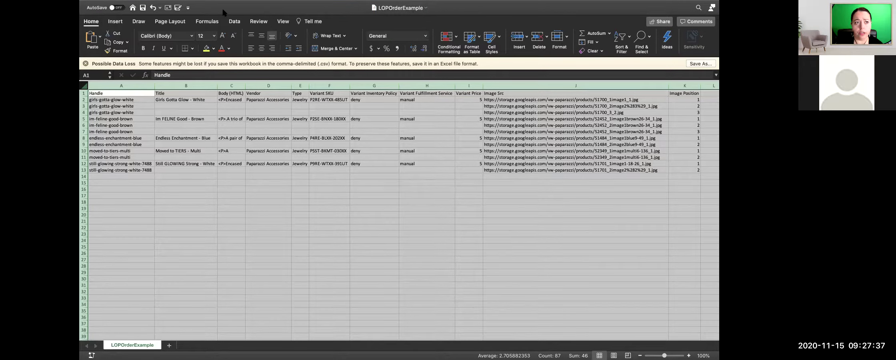
left_click(188, 8)
left_click(327, 166)
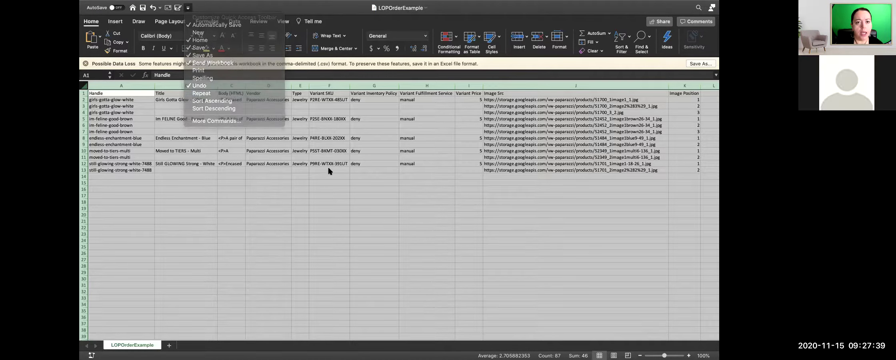
Bring up the SquareExample workbook and show it in full screen
mouse_move(176, 4)
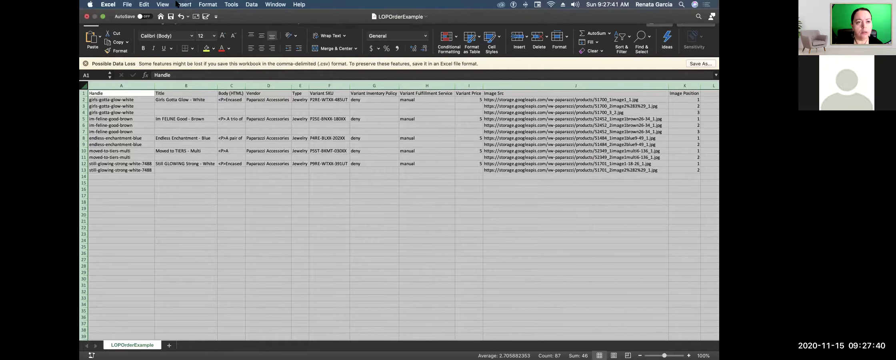
left_click(269, 5)
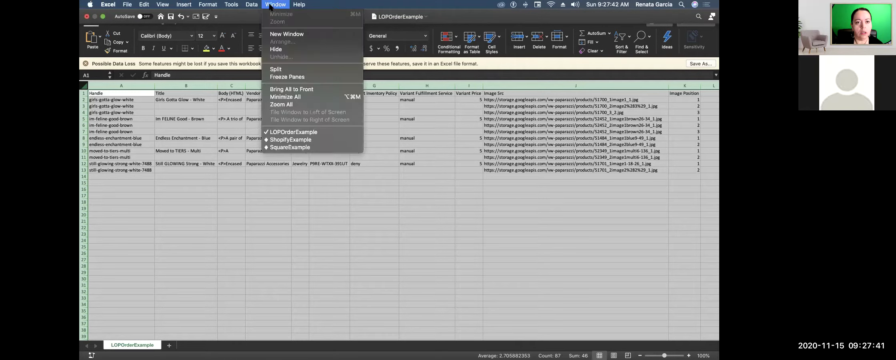
left_click(300, 148)
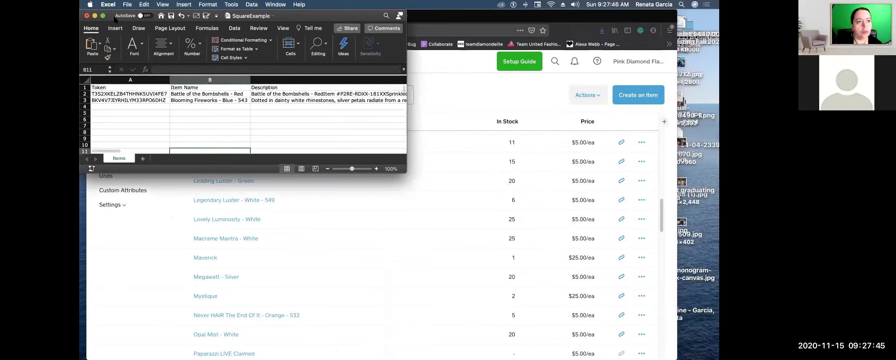
left_click(103, 16)
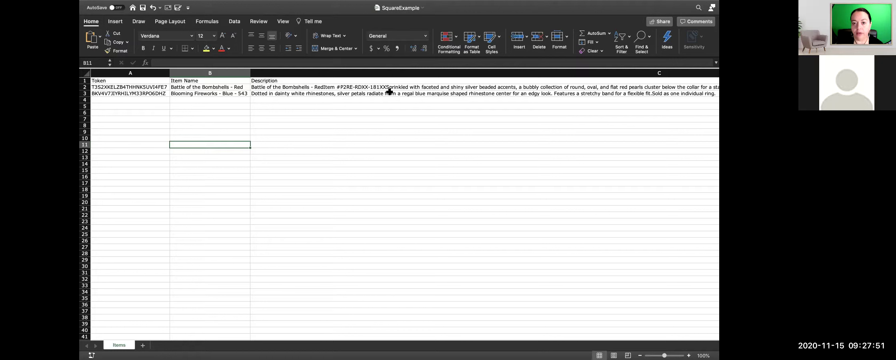
Examine the Token and Item Name columns of the exported Square items
left_click(130, 79)
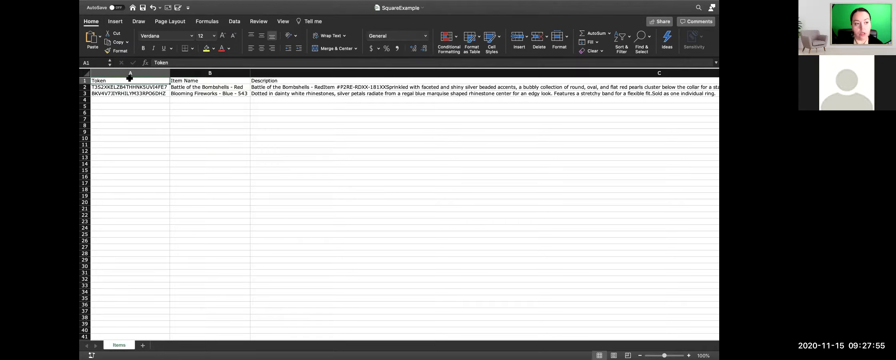
key("Down")
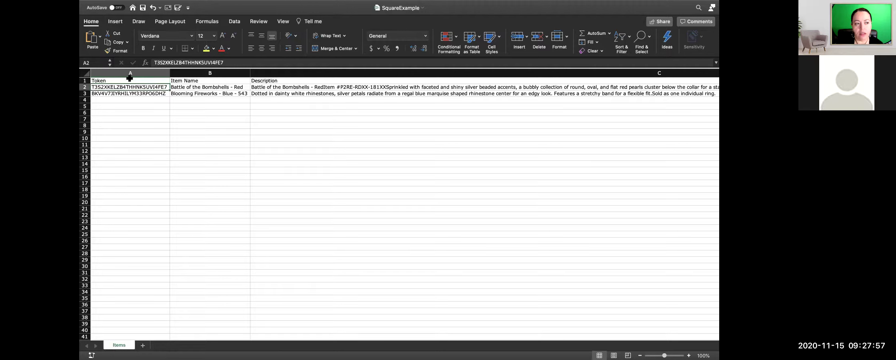
left_click(130, 78)
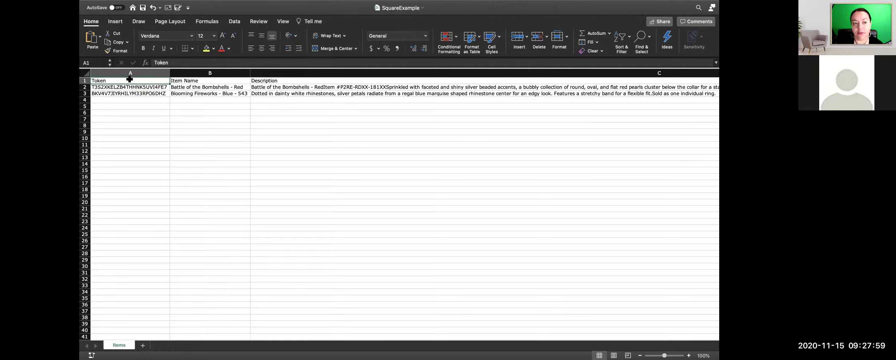
left_click(198, 81)
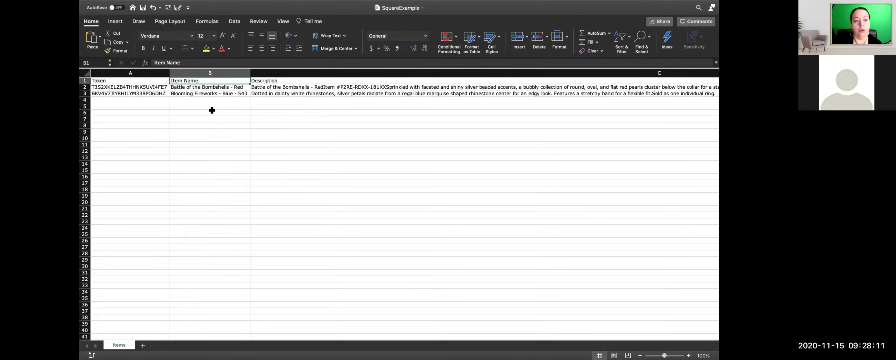
left_click(214, 86)
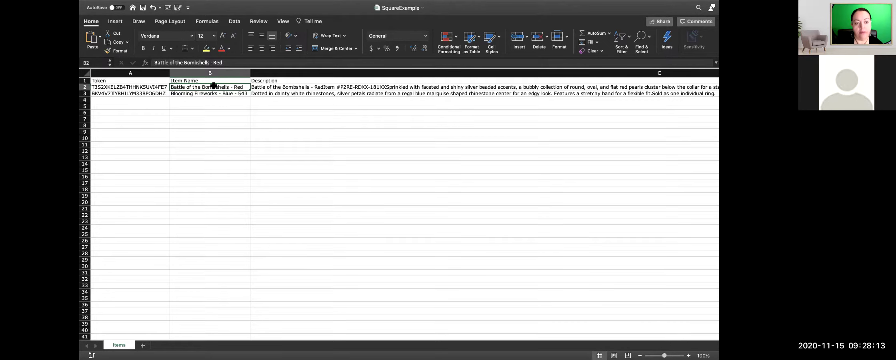
Examine the Description, Category and SKU columns for the Battle of the Bombshells - Red item
key("Right")
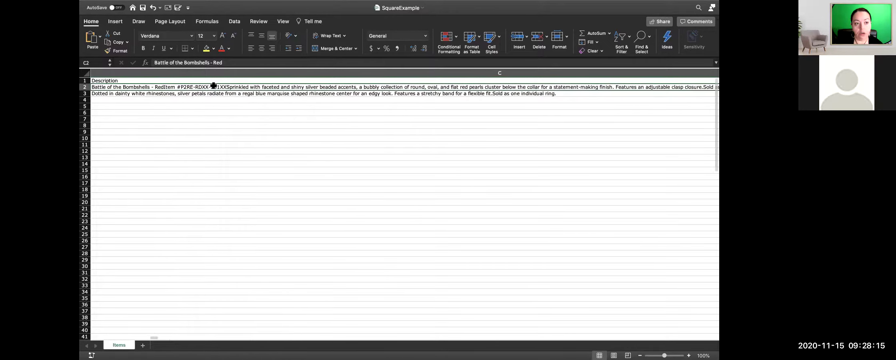
key("Right")
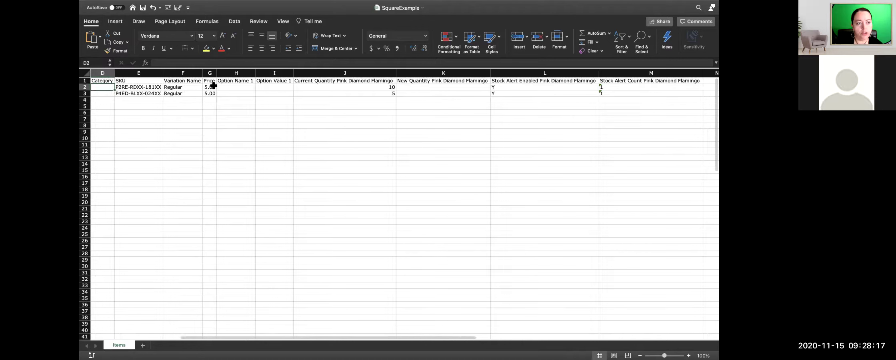
key("Right")
key("Right")
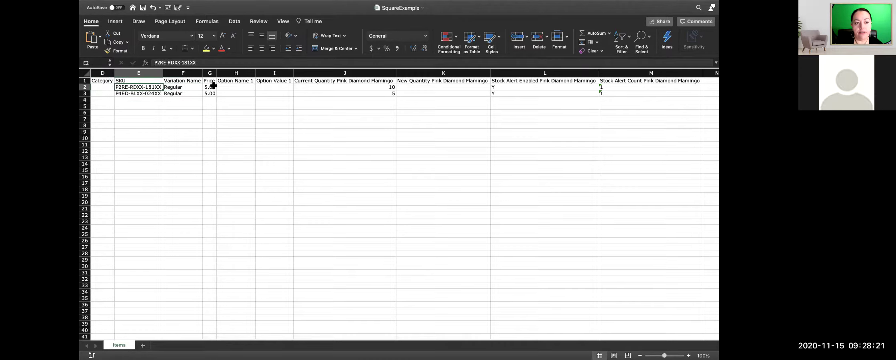
key("Left")
key("Left")
key("Left")
key("Left")
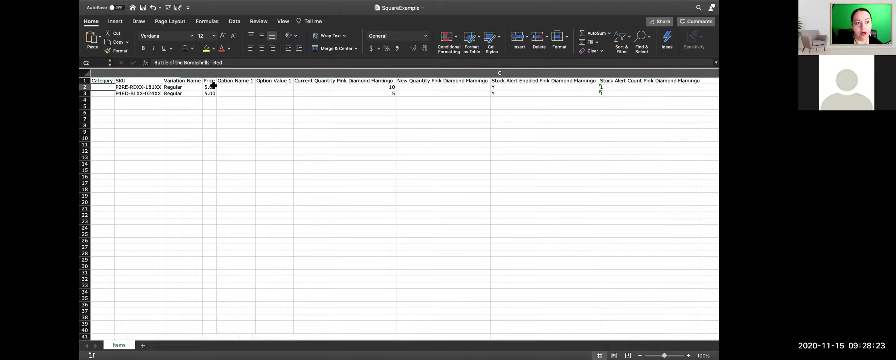
key("Right")
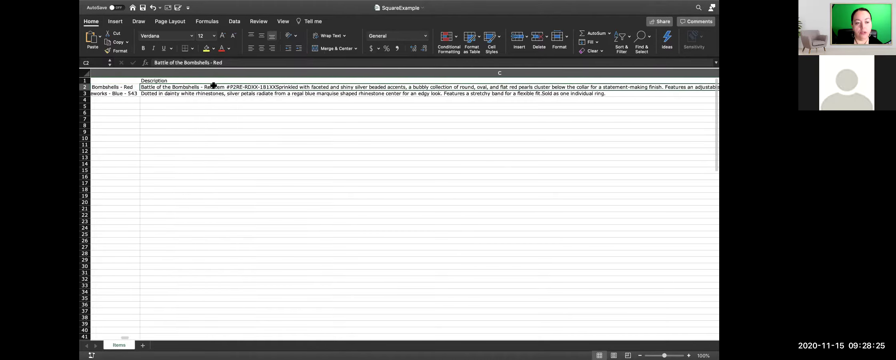
key("Right")
key("Right")
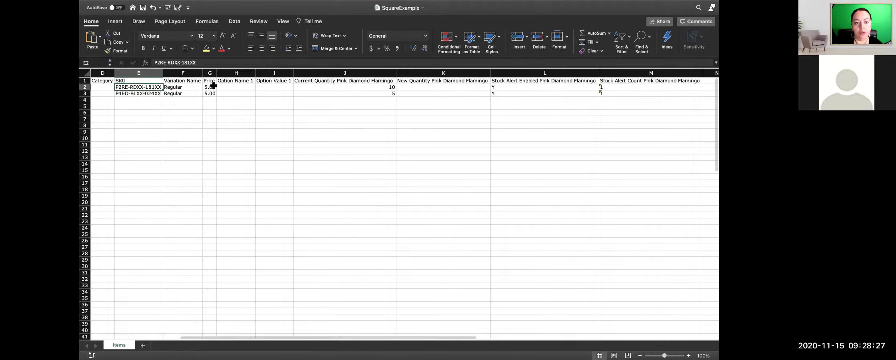
Check the Variation Name, Price, Option Name 1 and Option Value 1 columns for the first item
key("Right")
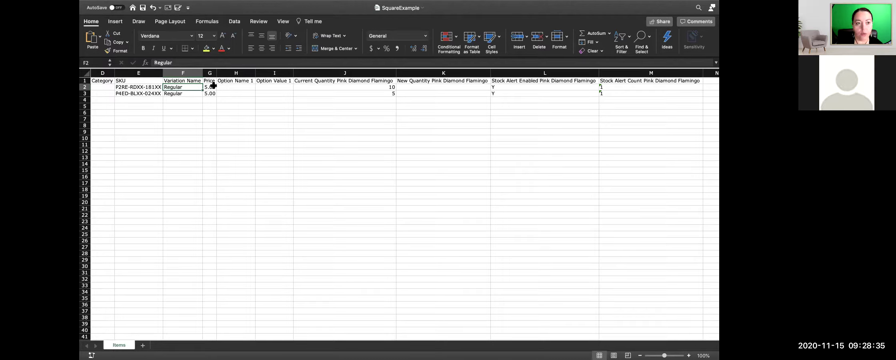
left_click(213, 85)
key("Right")
key("Right")
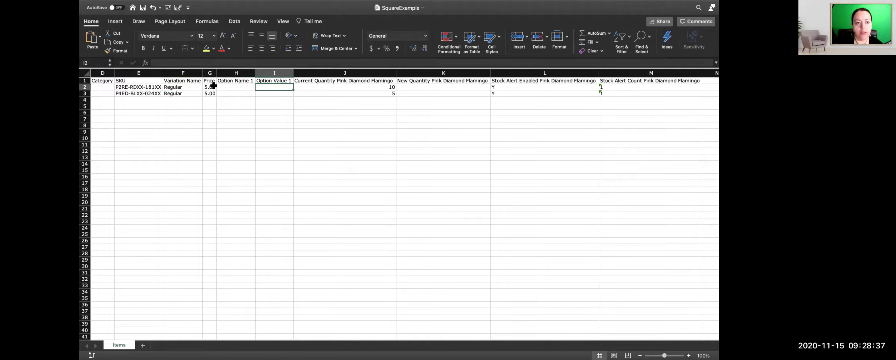
Examine the Current Quantity, New Quantity, Stock Alert Enabled and Stock Alert Count columns for the first item
left_click(304, 87)
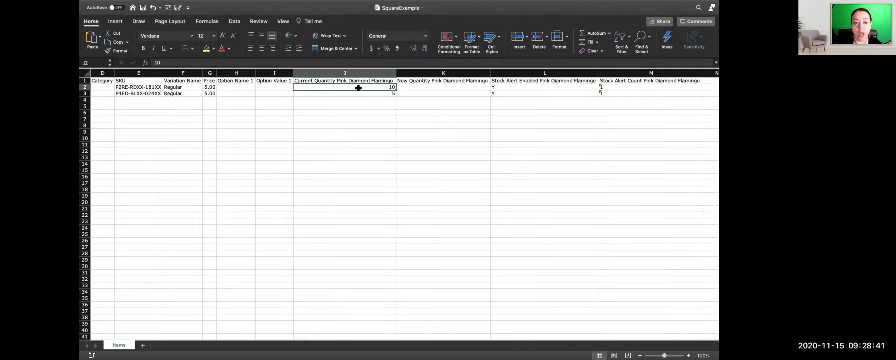
left_click(405, 87)
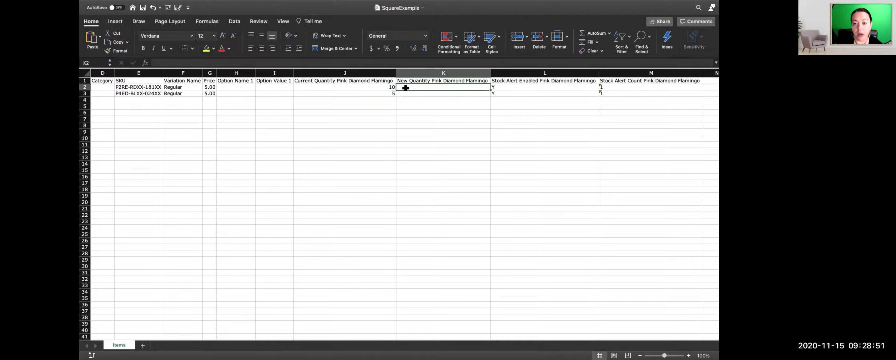
key("Left")
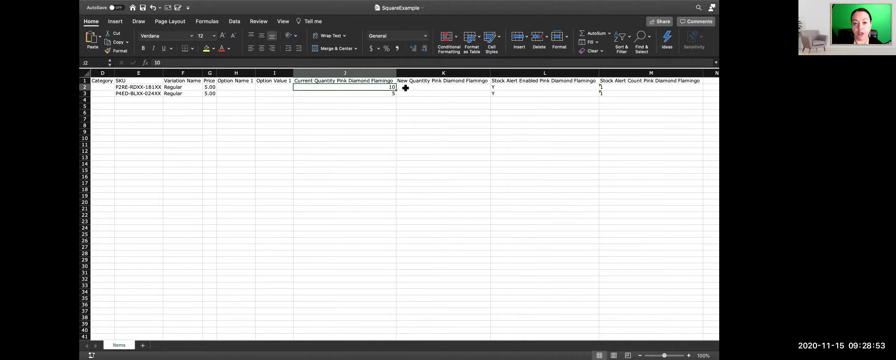
left_click(405, 88)
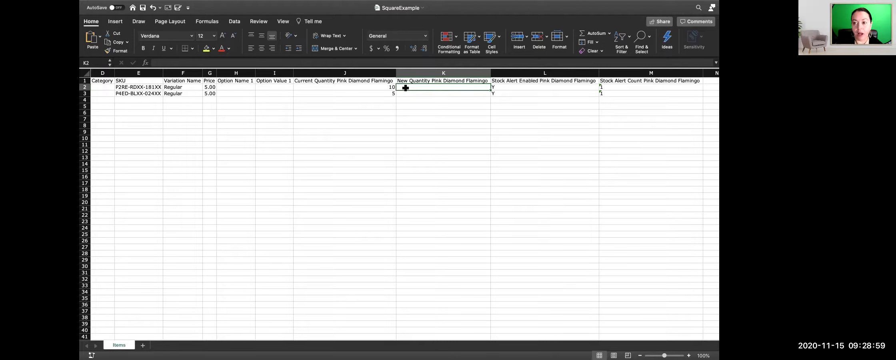
key("Right")
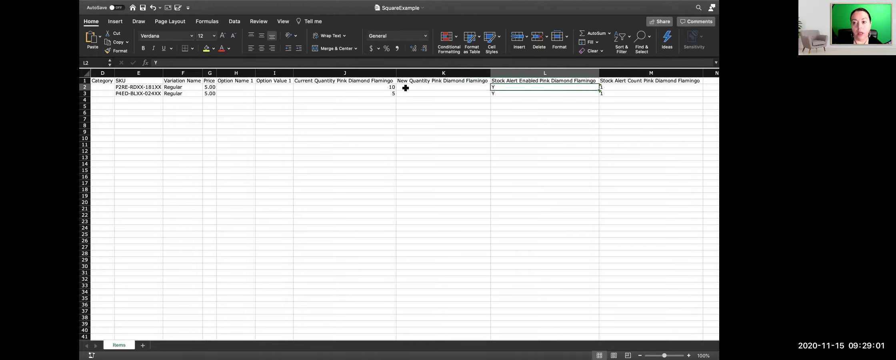
key("Right")
key("Left")
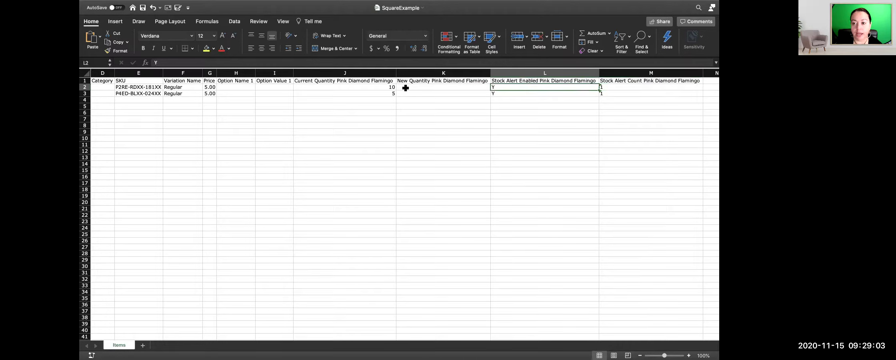
Examine the Stock Alert Count column for the first item and check whether any columns follow it
key("Right")
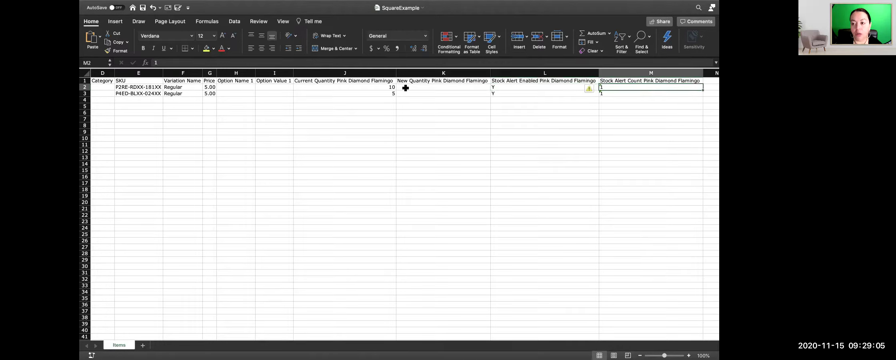
key("Left")
key("Right")
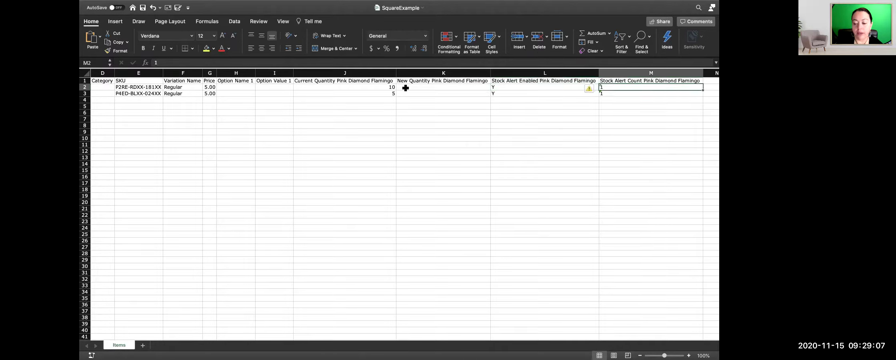
key("Right")
key("Right")
key("Right")
key("Right")
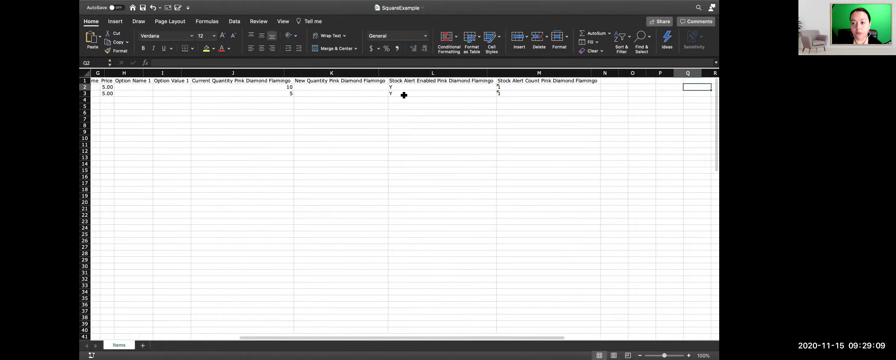
key("Right")
key("Right")
key("Right")
key("Right")
key("Right")
key("Right")
key("Right")
key("Right")
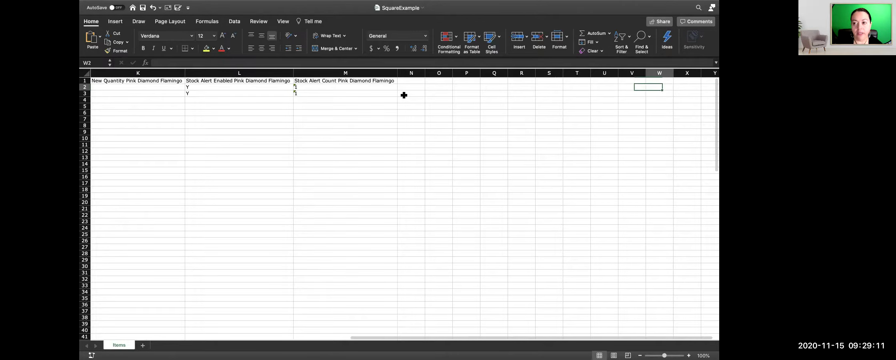
Return to the Token column and examine its header and the entries for both existing items
key("Left")
key("Left")
key("Left")
key("Left")
key("Left")
key("Left")
key("Left")
key("Left")
key("Left")
key("Left")
key("Left")
key("Left")
key("Left")
key("Left")
key("Left")
key("Left")
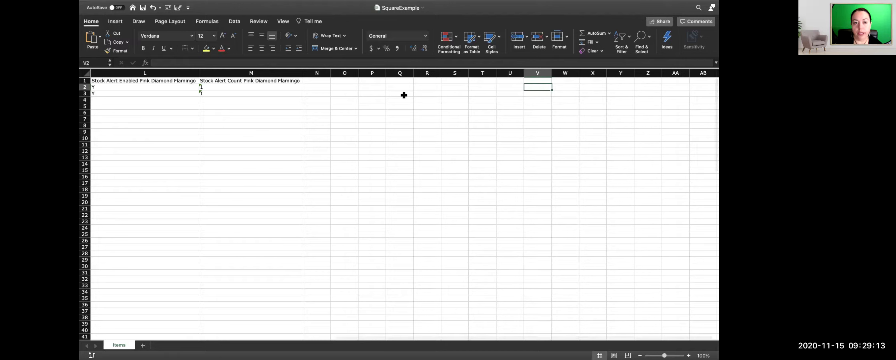
key("Left")
key("Left")
key("Left")
key("Left")
key("Left")
key("Left")
key("Left")
key("Left")
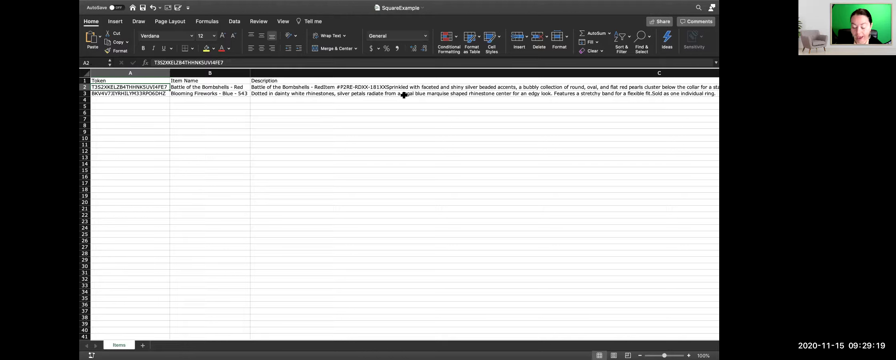
key("Up")
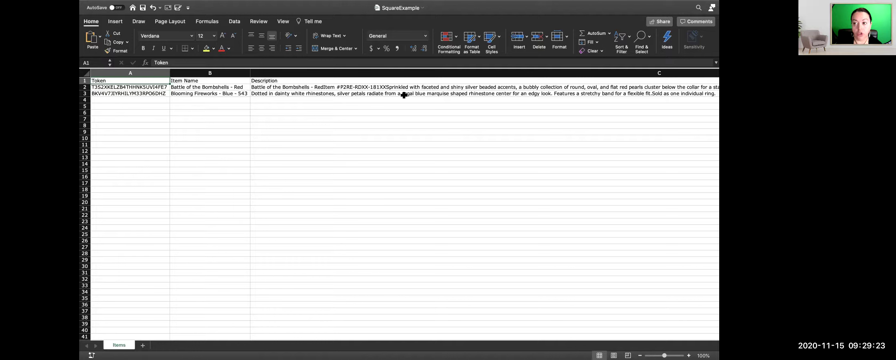
key("Down")
key("Down")
key("Up")
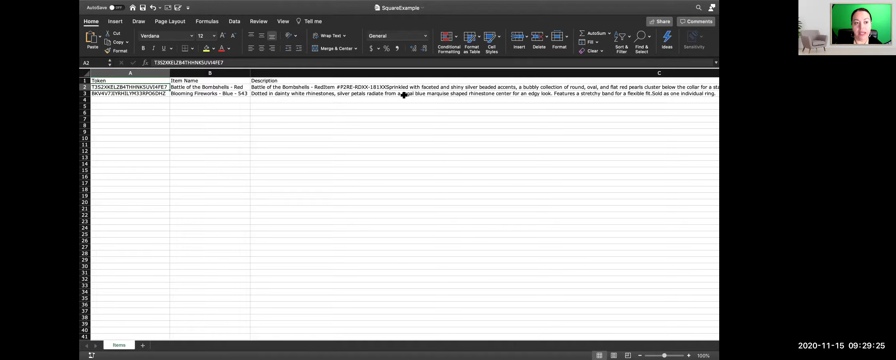
Check the first item's Category and SKU columns, and go back to its Token cell
key("Right")
key("Right")
key("Right")
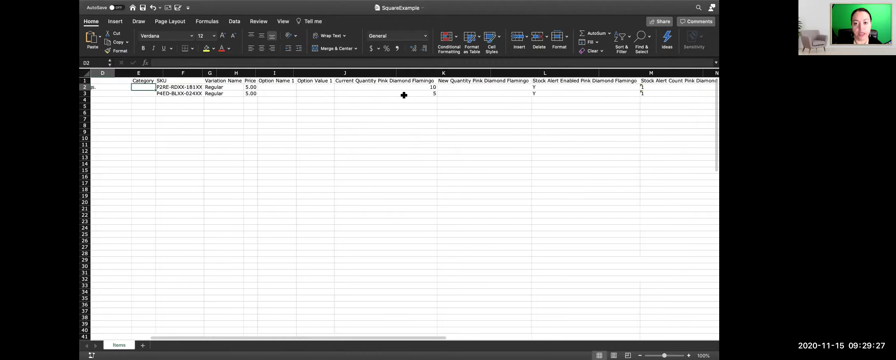
key("Right")
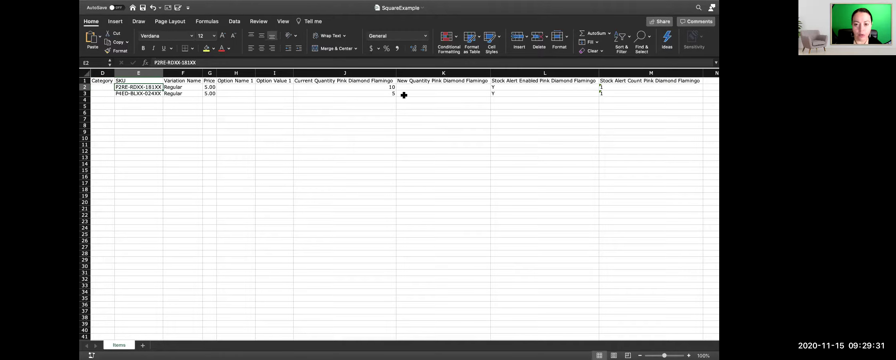
key("Left")
key("Left")
key("Left")
key("Left")
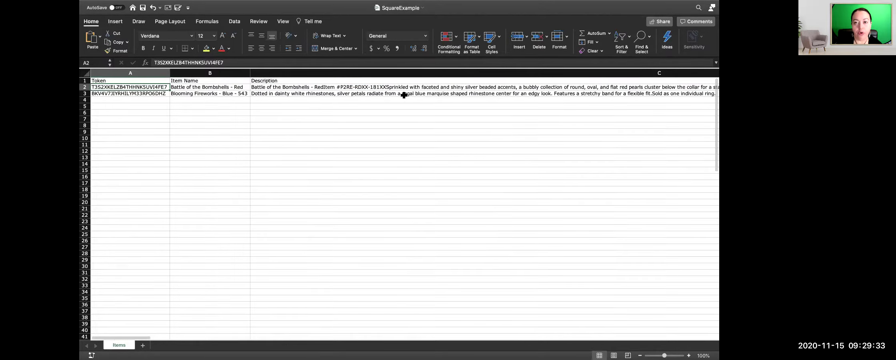
Review the first item's row from Item Name through Stock Alert Count, ending back at its Token
key("Right")
key("Right")
key("Right")
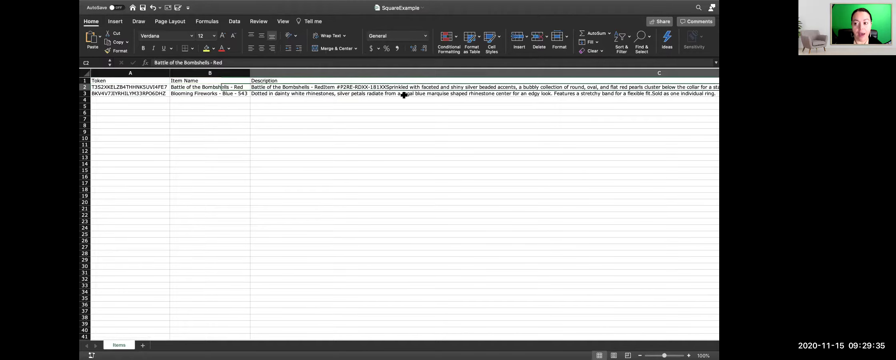
key("Right")
key("Right")
key("Right")
key("Right")
key("Right")
key("Right")
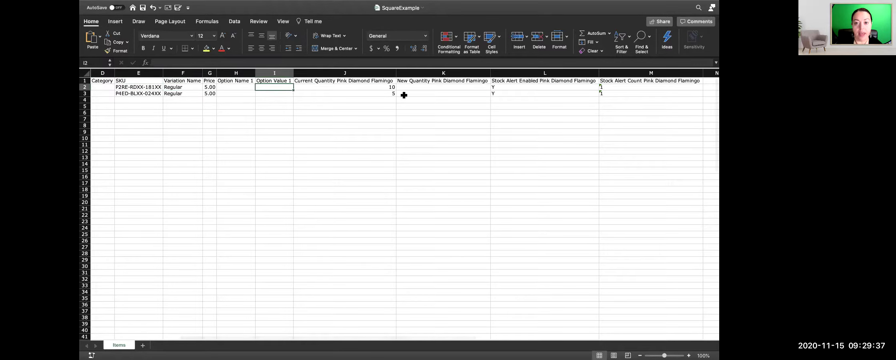
key("Right")
key("Right")
key("Right")
key("Left")
key("Left")
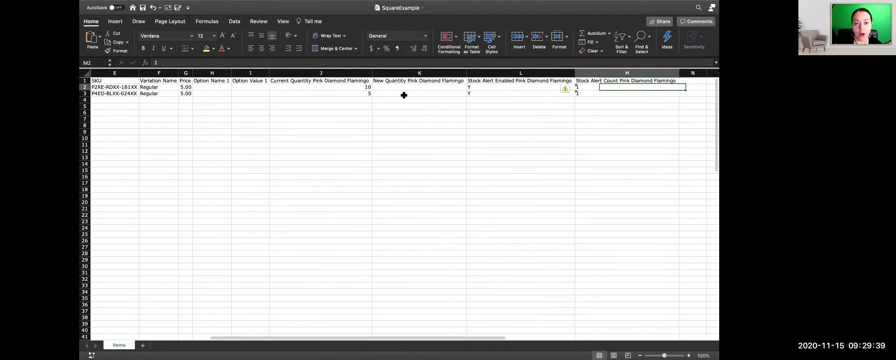
key("Left")
key("Left")
key("Left")
key("Left")
key("Left")
key("Left")
key("Left")
key("Left")
key("Left")
key("Left")
key("Left")
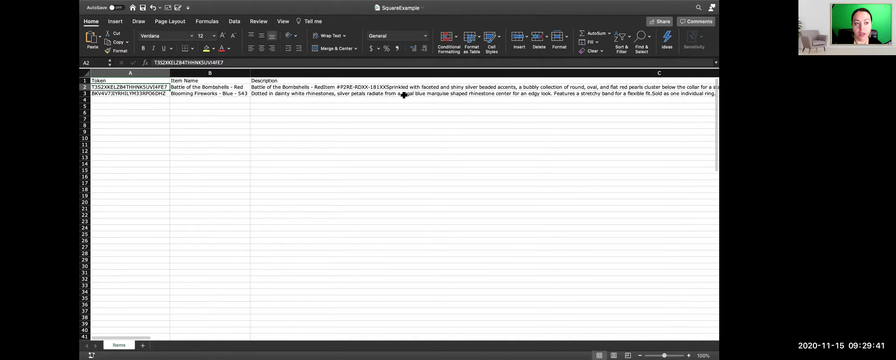
Switch to the LOPOrderExample workbook and copy the product titles in B2:B13
key("Down")
key("Down")
key("Down")
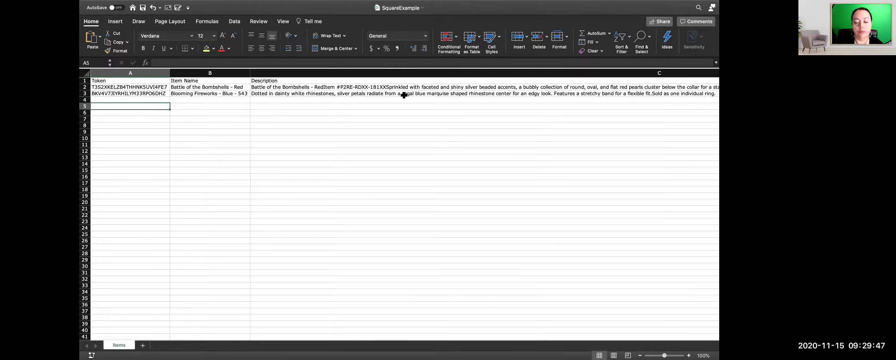
mouse_move(204, 4)
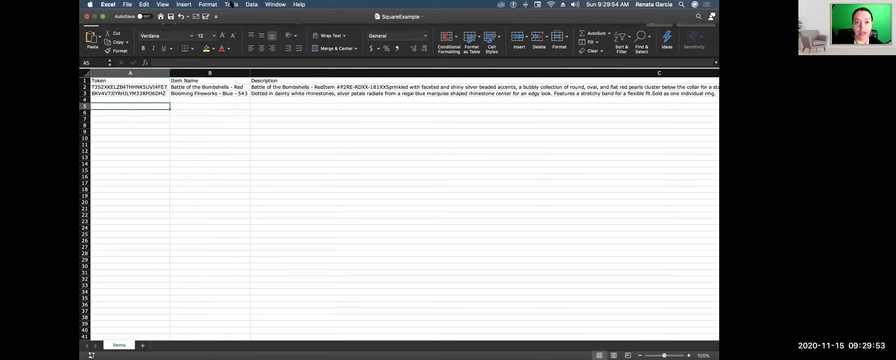
left_click(275, 5)
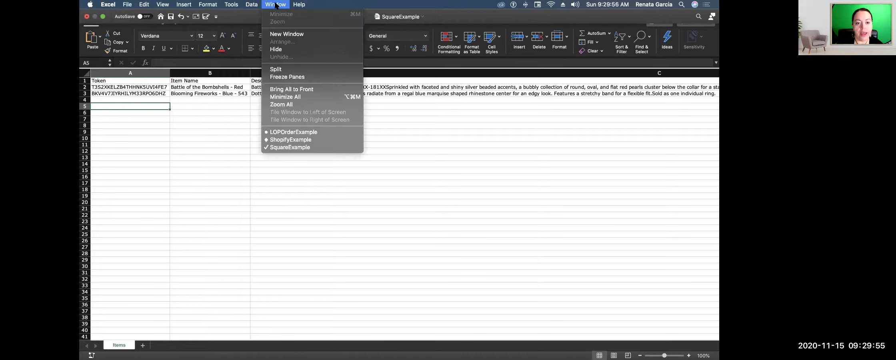
left_click(281, 128)
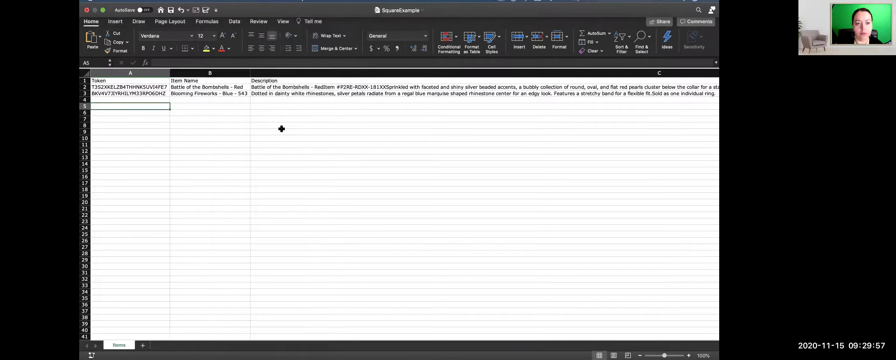
left_click(206, 195)
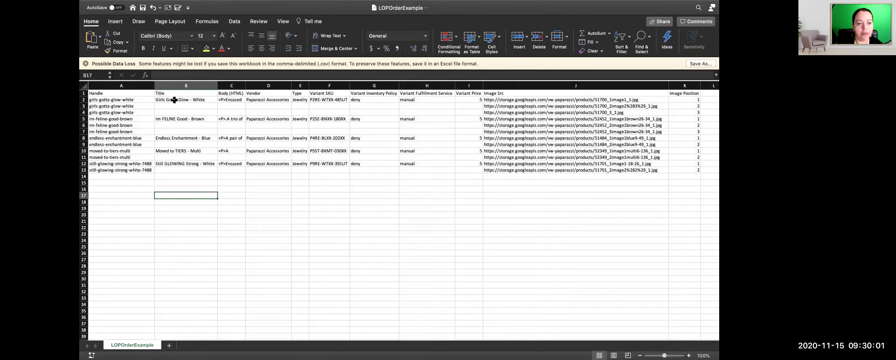
left_click_drag(174, 100, 185, 169)
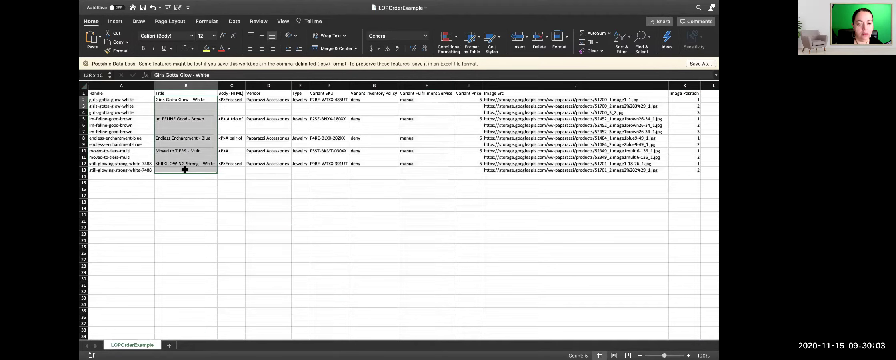
right_click(176, 113)
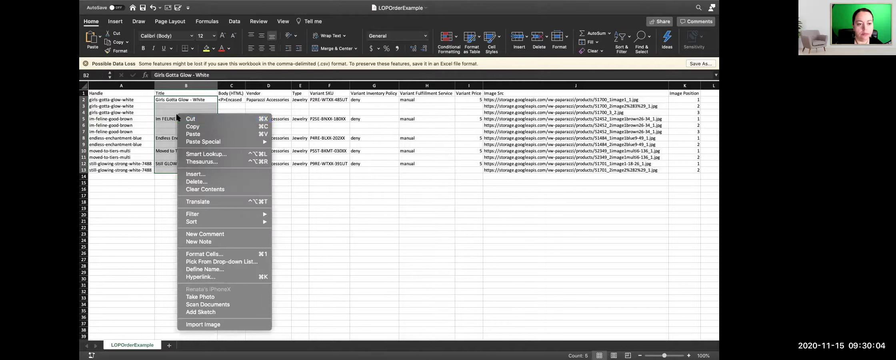
left_click(194, 125)
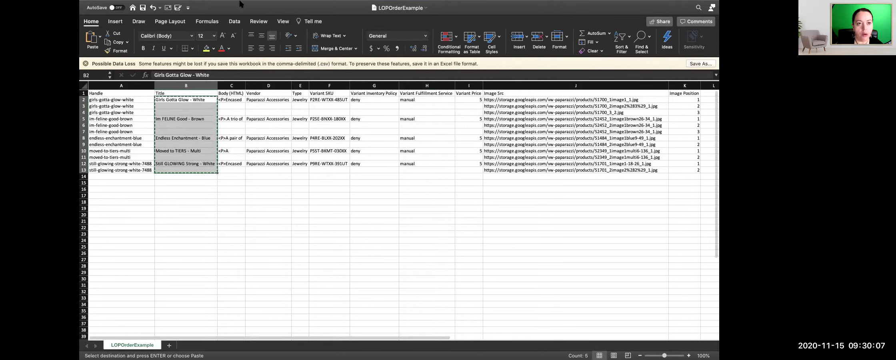
Paste the copied product titles into the Item Name column of the SquareExample workbook, starting at B4
left_click(273, 5)
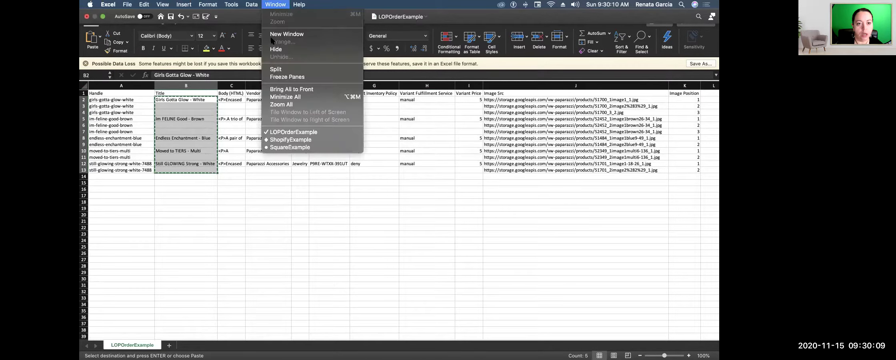
left_click(280, 147)
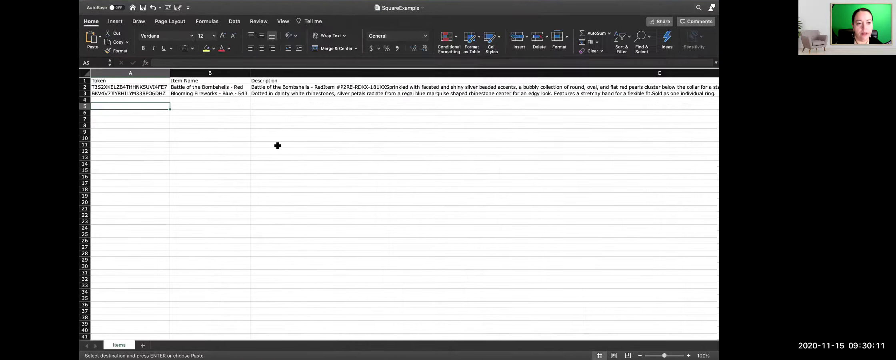
right_click(175, 100)
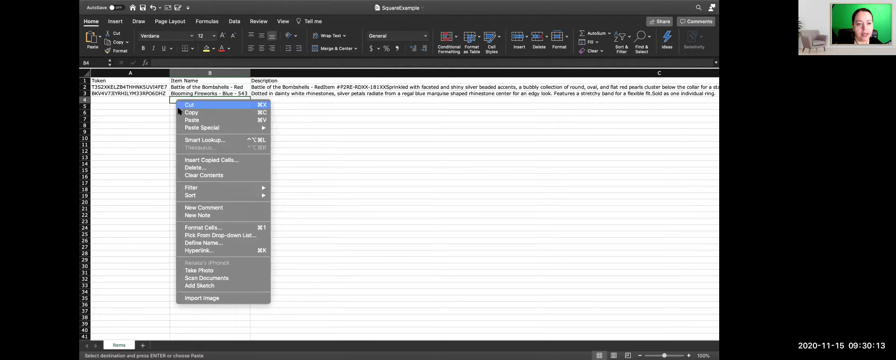
left_click(180, 119)
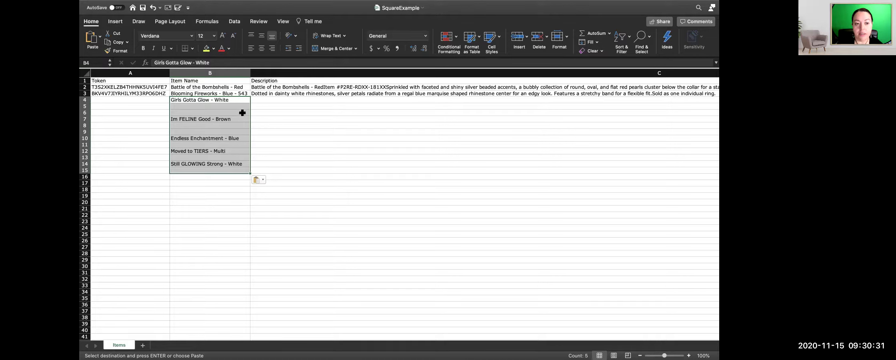
Go back to the LOPOrderExample workbook and examine the first product's columns from Body (HTML) through Image Position
mouse_move(271, 5)
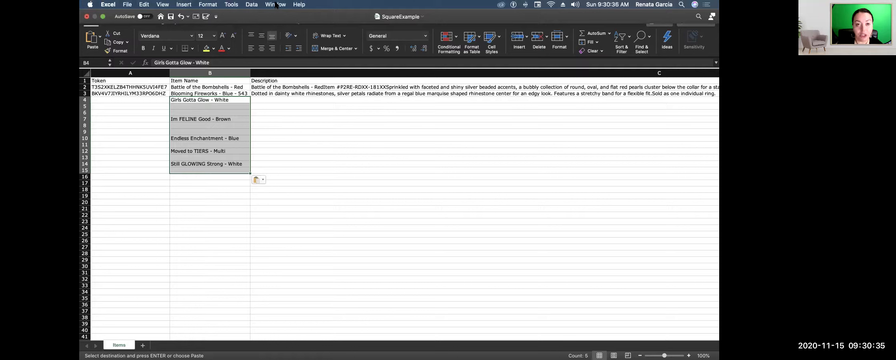
left_click(275, 4)
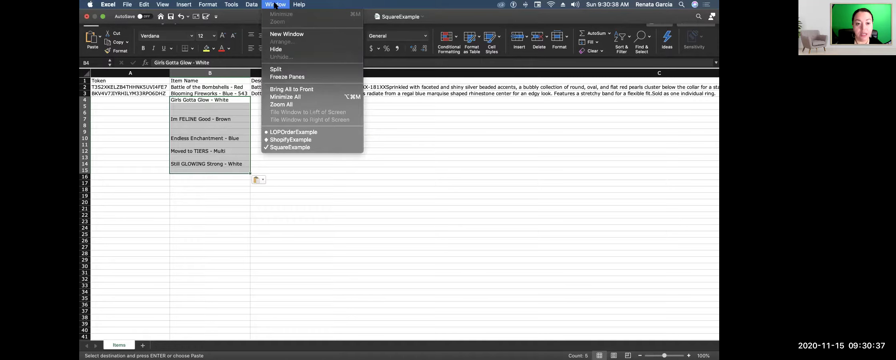
left_click(282, 134)
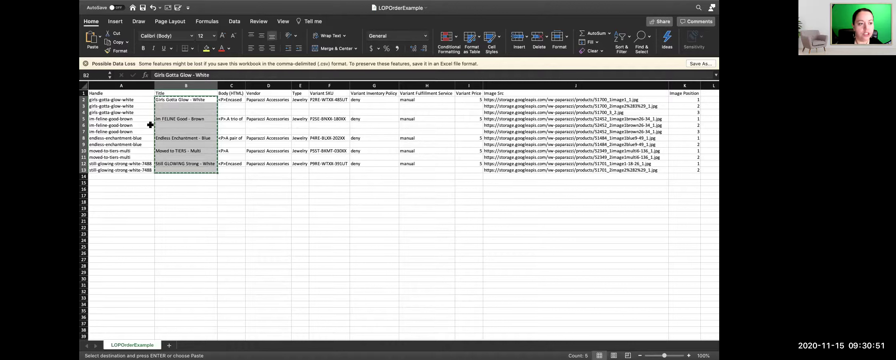
left_click(227, 100)
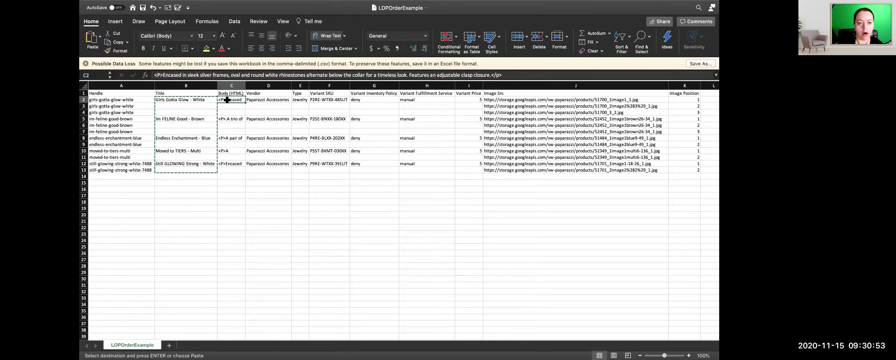
key("Right")
key("Right")
key("Right")
key("Right")
key("Right")
key("Right")
key("Right")
key("Right")
key("Right")
key("Right")
key("Right")
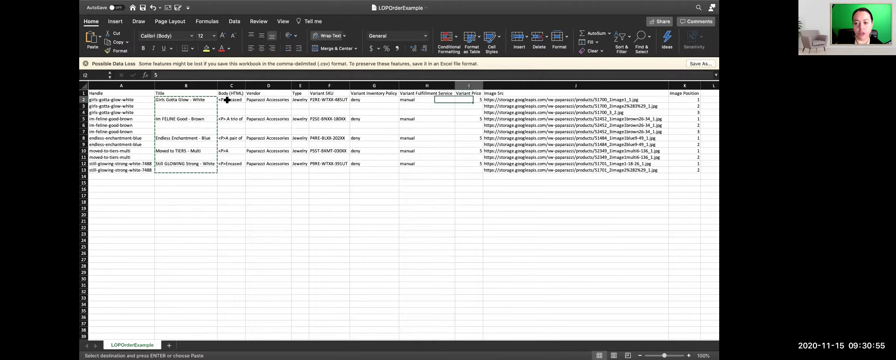
key("Right")
key("Right")
key("Right")
key("Right")
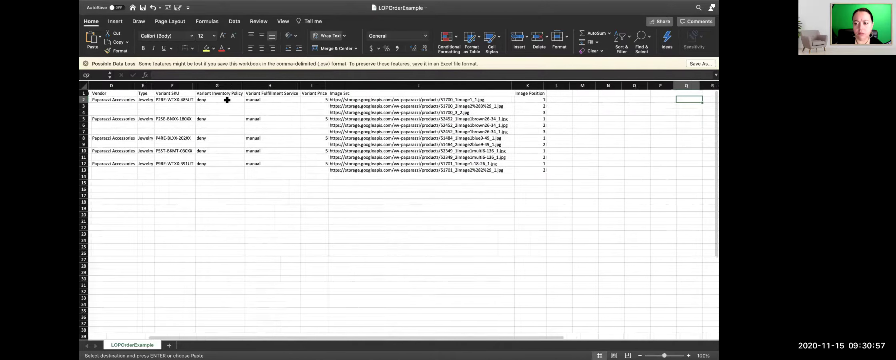
Return to the start of the first product row and view its full Body (HTML) description in C2
key("Left")
key("Left")
key("Left")
key("Left")
key("Left")
key("Left")
key("Left")
key("Left")
key("Left")
key("Left")
key("Left")
key("Left")
key("Left")
key("Left")
key("Left")
key("Left")
key("Left")
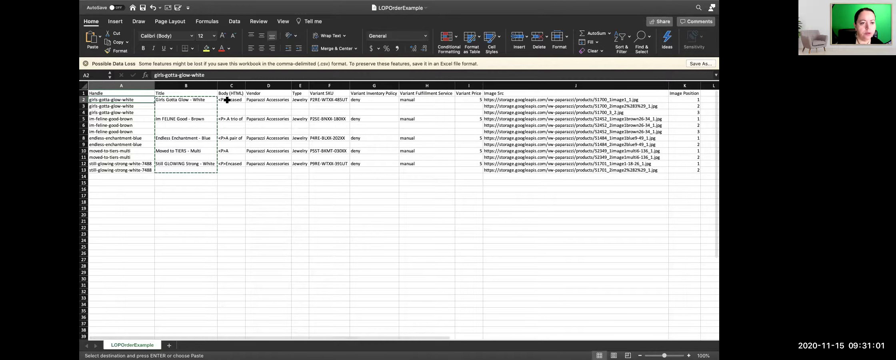
left_click(227, 100)
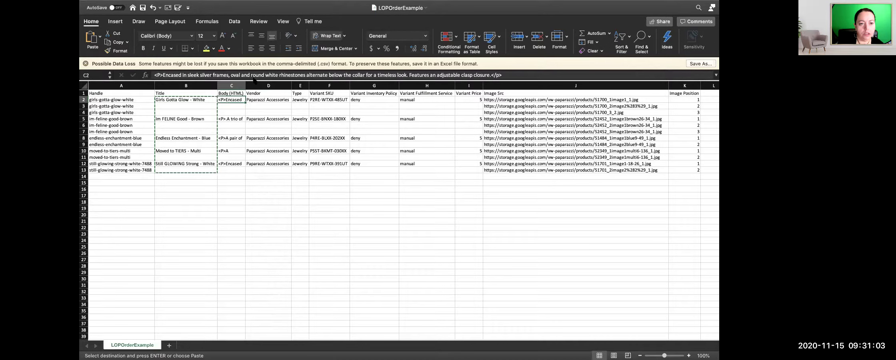
Widen the Body (HTML) column to show more of each product description
left_click_drag(245, 85, 300, 85)
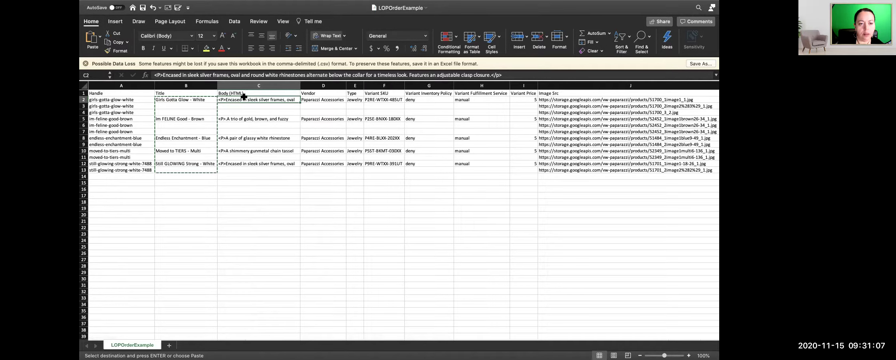
left_click(92, 93)
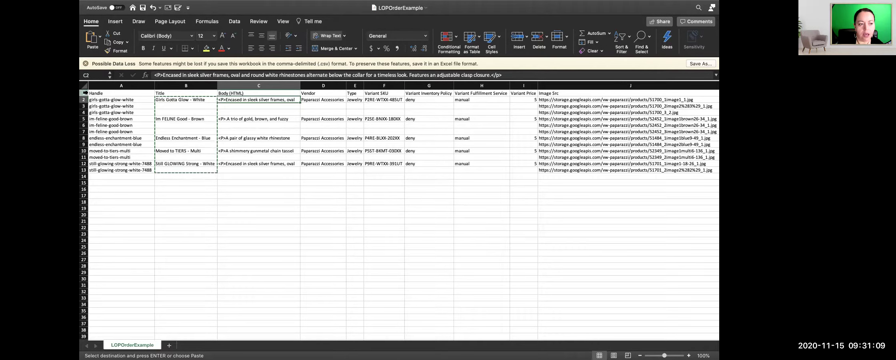
key("ctrl+shift+Right")
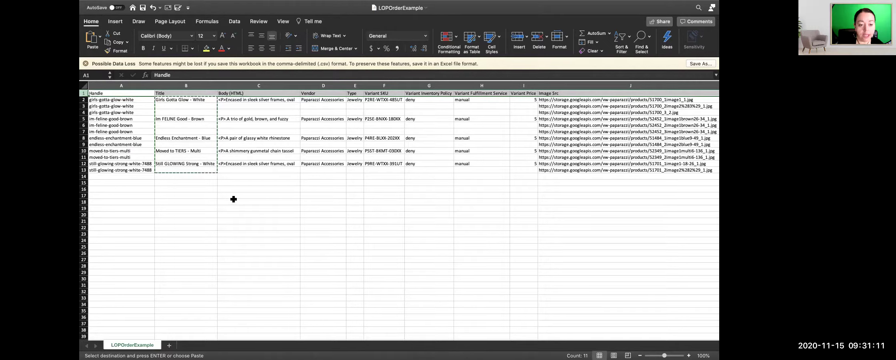
left_click(233, 94)
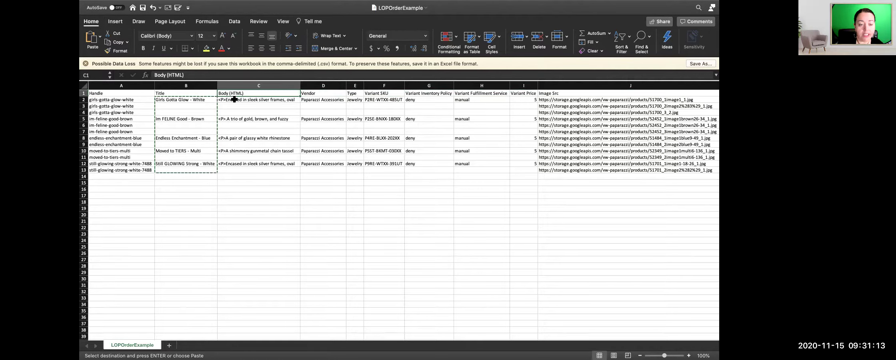
Copy the product descriptions in C2:C13 and switch to the SquareExample workbook
left_click_drag(235, 100, 238, 169)
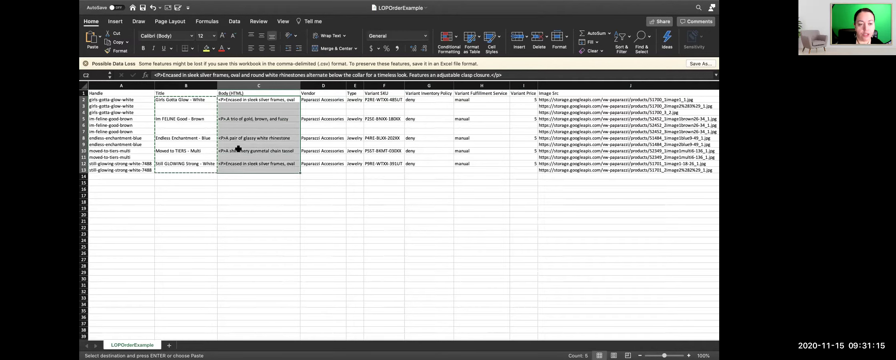
right_click(239, 106)
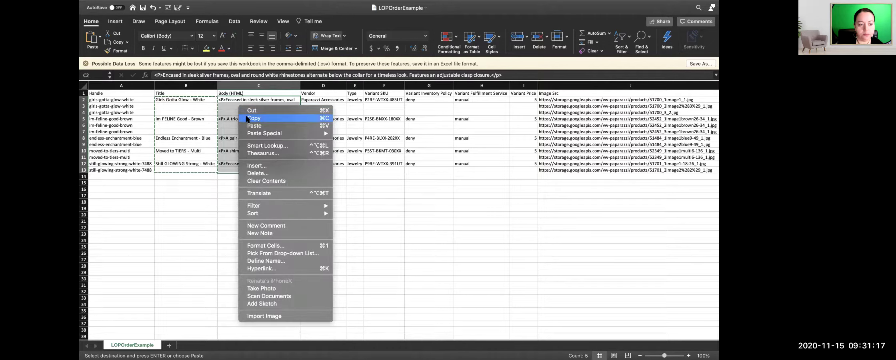
left_click(252, 118)
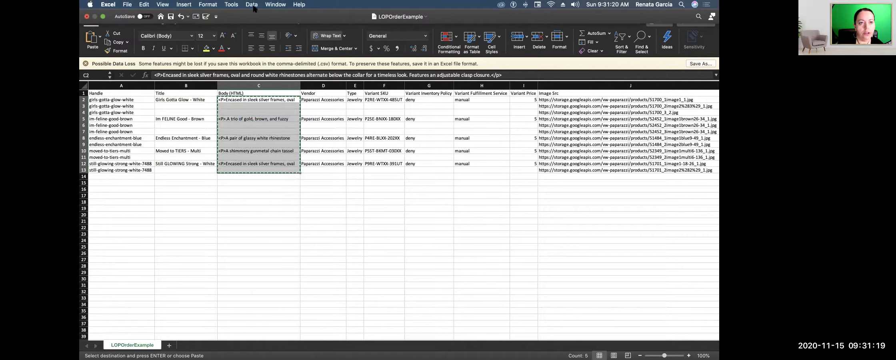
left_click(267, 5)
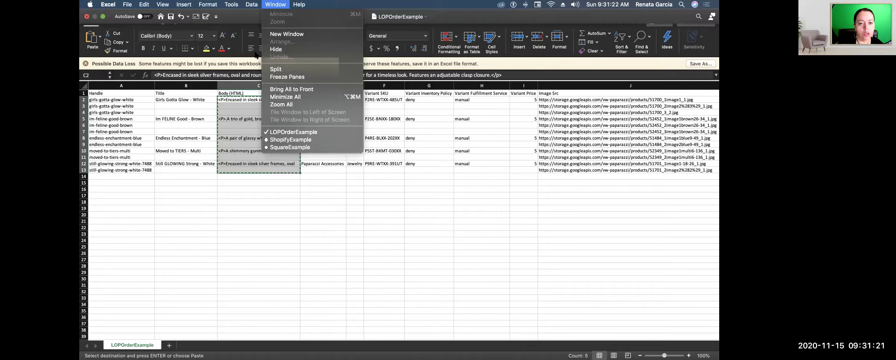
left_click(289, 147)
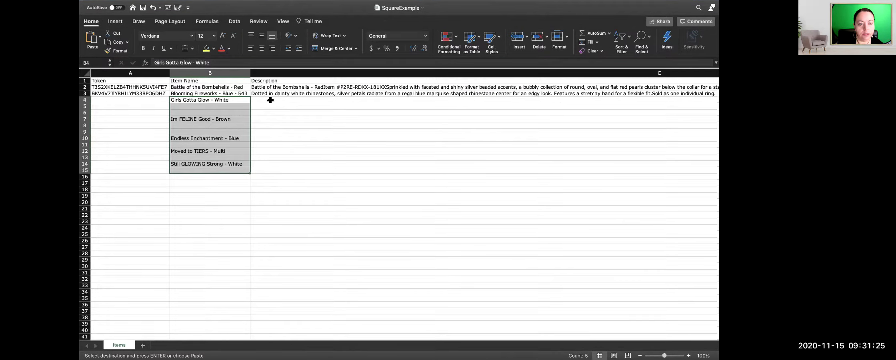
Try a regular paste of the copied descriptions into the Description column from C4, and clear the pasted cells
left_click(270, 100)
right_click(271, 100)
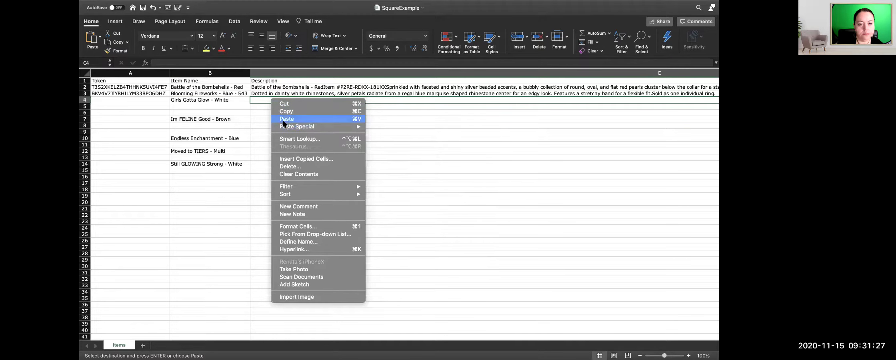
left_click(283, 119)
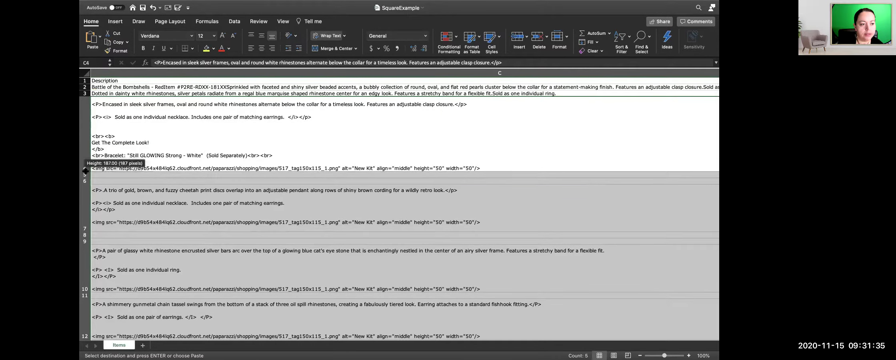
key("Delete")
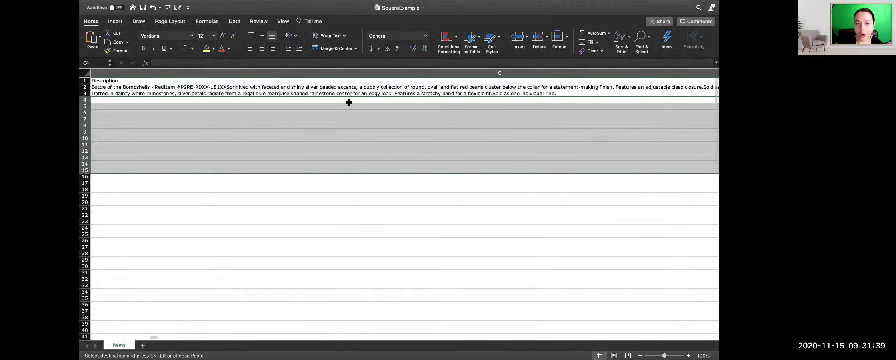
Paste the copied descriptions as values only into the Description column, starting at C4
left_click(120, 97)
right_click(121, 98)
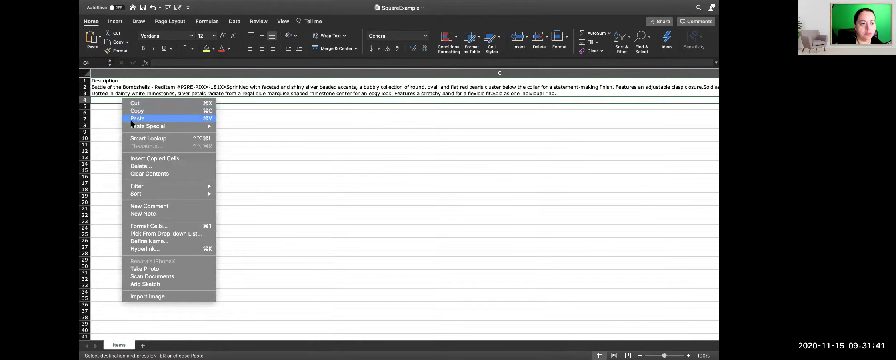
mouse_move(130, 125)
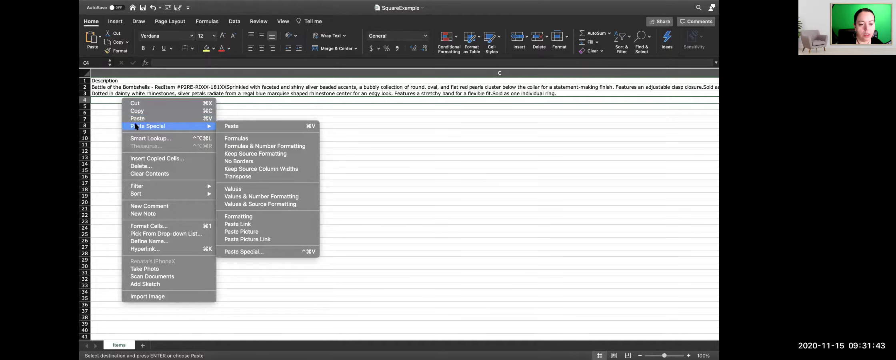
left_click(246, 189)
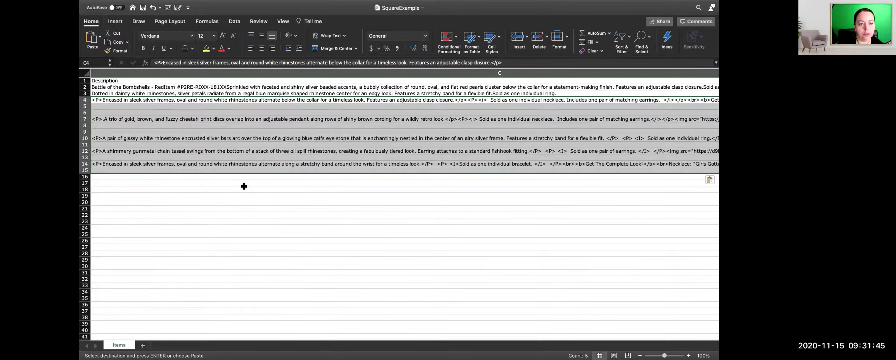
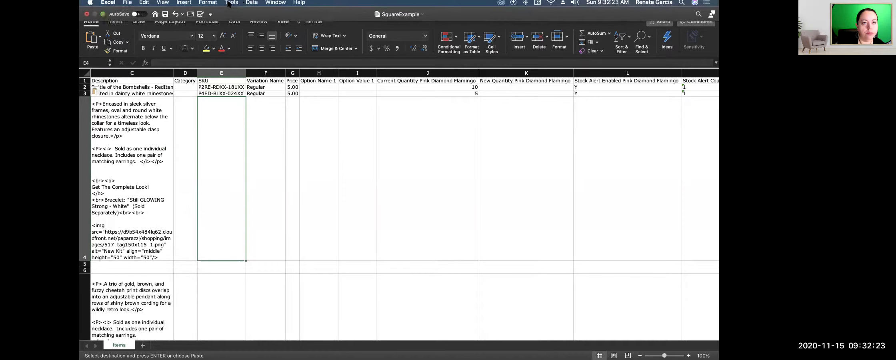
Switch to the LOPOrderExample workbook and copy the Variant SKU values in F2:F12
left_click(274, 5)
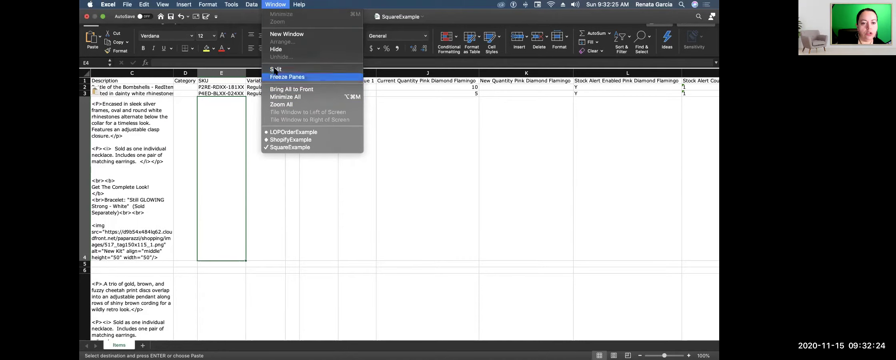
left_click(280, 133)
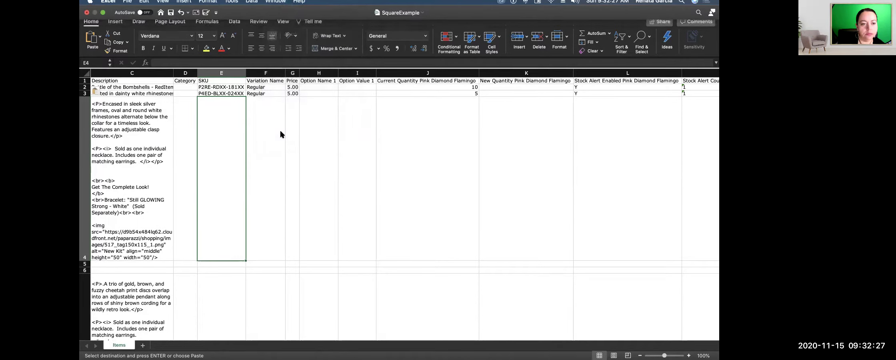
left_click_drag(380, 100, 382, 162)
right_click(382, 162)
left_click(397, 154)
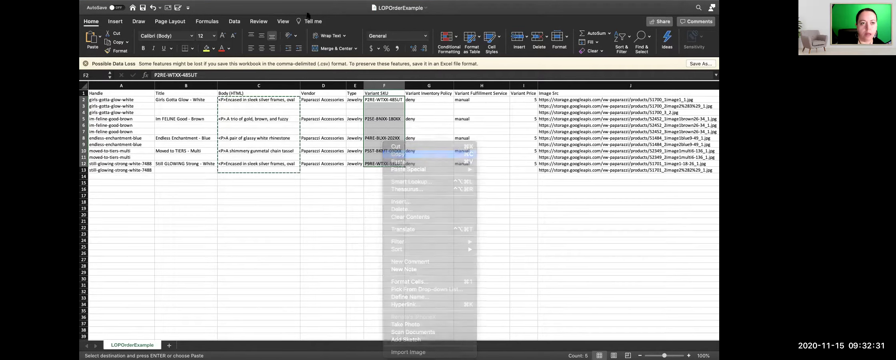
Return to the SquareExample workbook and paste the copied SKUs into the SKU column, starting at E4
left_click(272, 5)
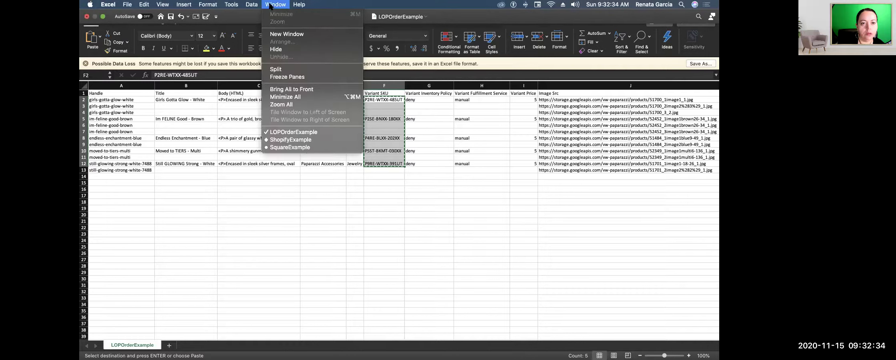
left_click(282, 147)
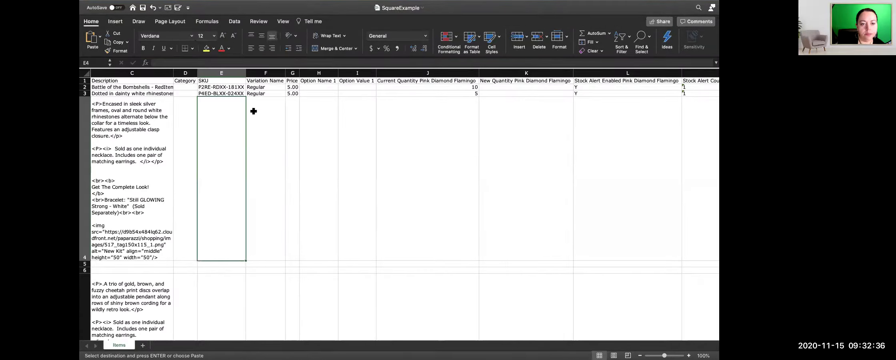
right_click(218, 104)
left_click(230, 126)
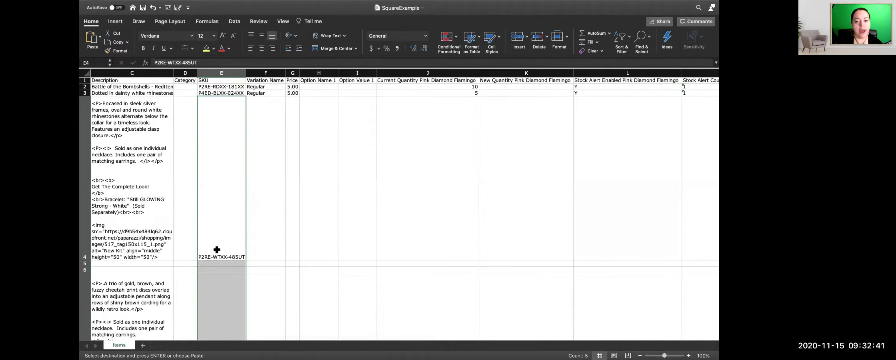
Copy the 5.00 price from G3 and paste it into the Price column for rows 4 to 14
scroll(216, 248, "down", 1)
right_click(294, 90)
left_click(307, 101)
left_click_drag(294, 95, 287, 234)
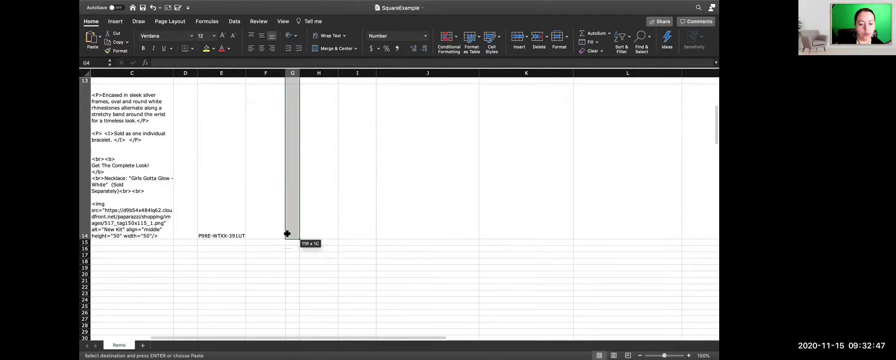
right_click(288, 233)
left_click(306, 175)
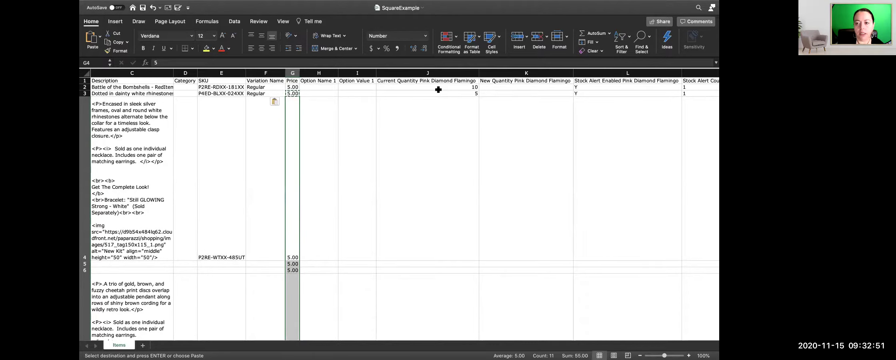
Clear the prices in G5:G6, the rows that have no product
left_click(445, 154)
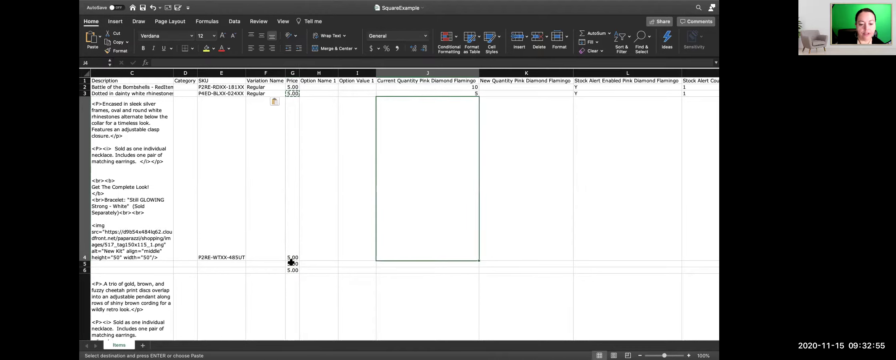
left_click_drag(292, 264, 292, 269)
key("Delete")
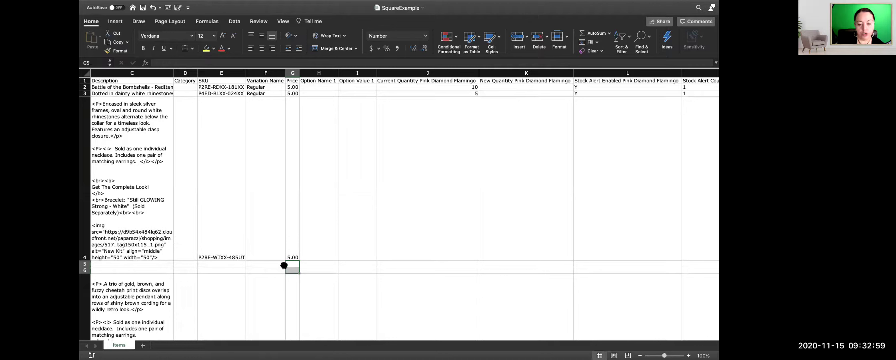
For the Girls Gotta Glow - White row, enter current quantity 5, stock alert enabled y and stock alert count 1
left_click(403, 239)
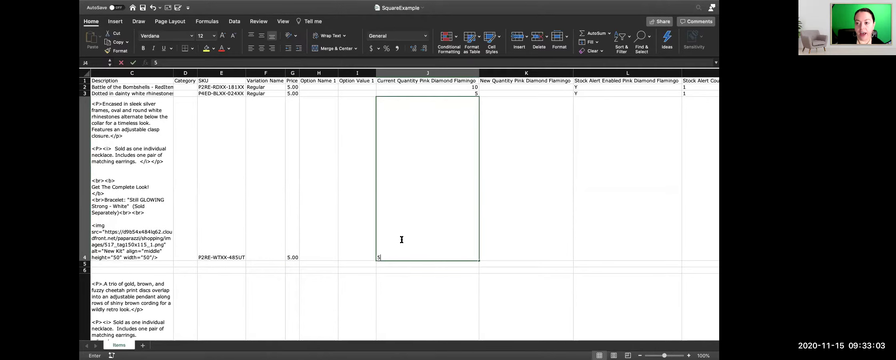
type("5")
left_click(586, 250)
type("y")
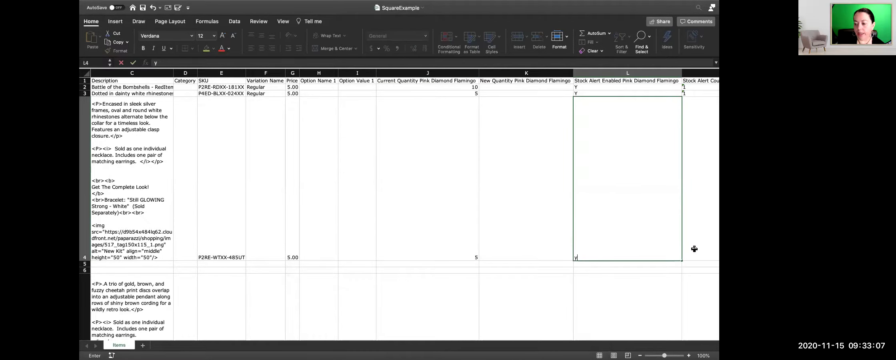
left_click(694, 249)
type("1")
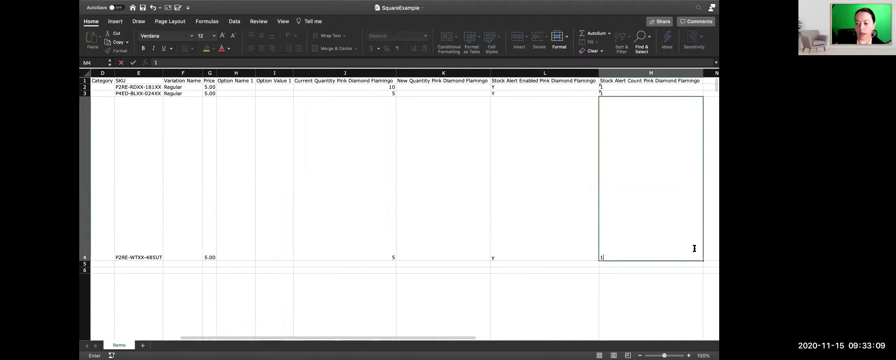
scroll(238, 313, "left", 10)
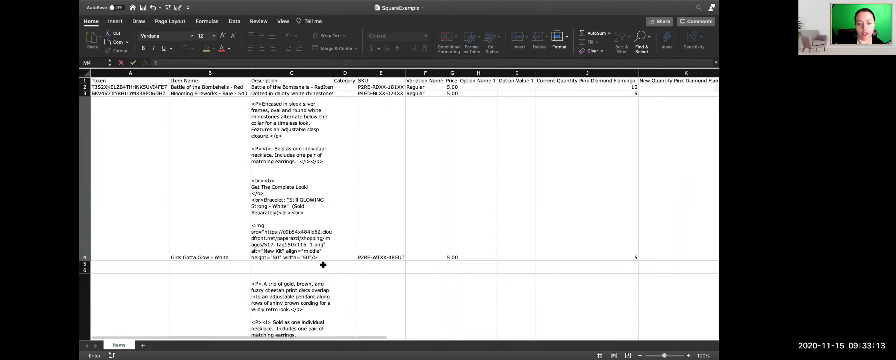
scroll(323, 236, "down", 5)
scroll(323, 236, "down", 10)
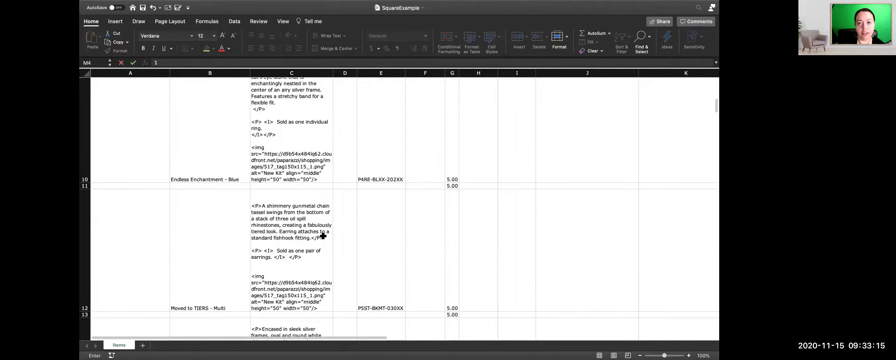
scroll(323, 236, "up", 15)
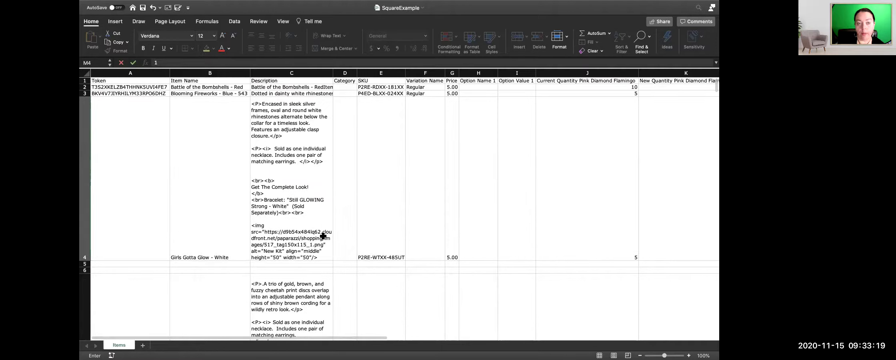
Switch to the Square Dashboard in Firefox and start a library import using the Modify Item Library type
mouse_move(204, 4)
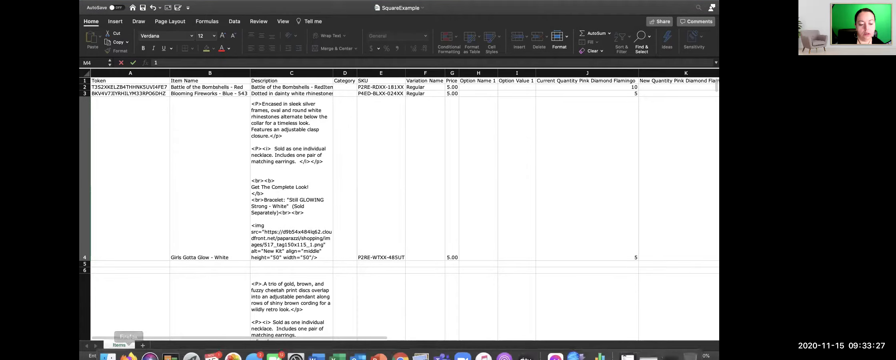
left_click(128, 346)
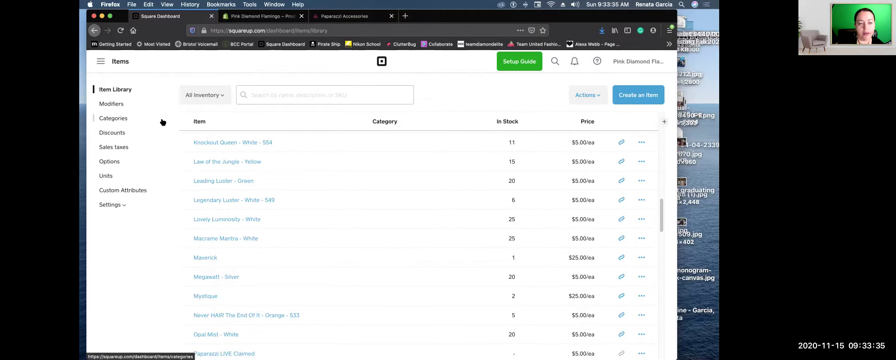
left_click(598, 98)
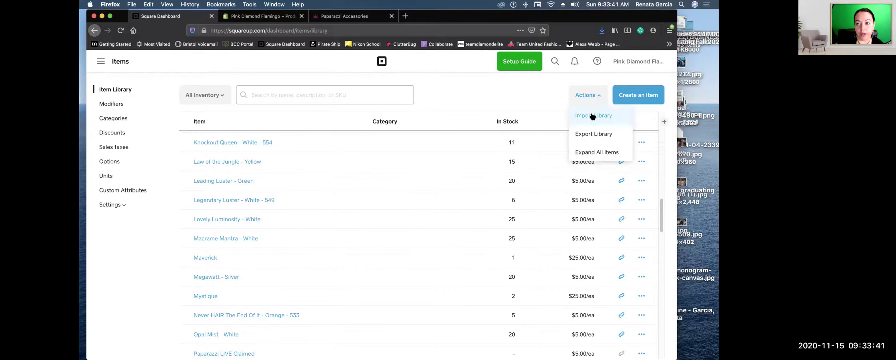
left_click(592, 116)
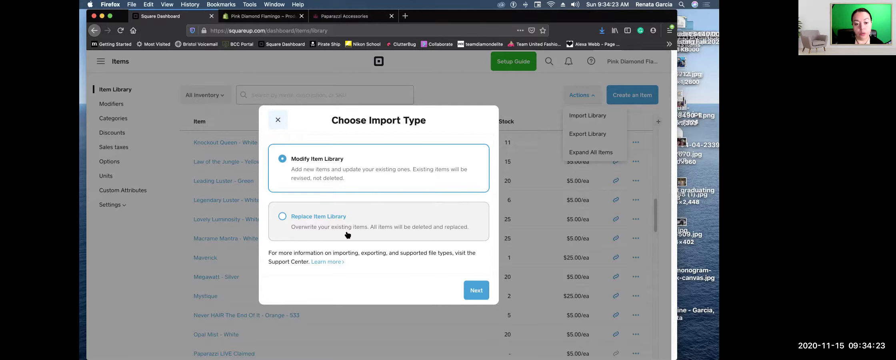
left_click(308, 176)
left_click(477, 291)
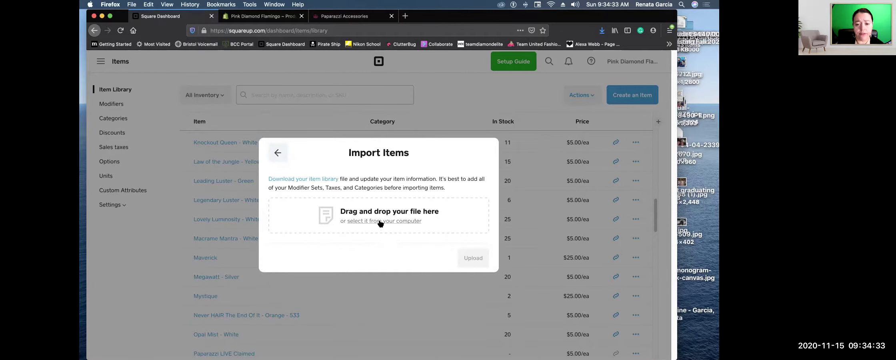
Open the file chooser for the item import and look through the Downloads folder for the SquareExample workbook
left_click(380, 221)
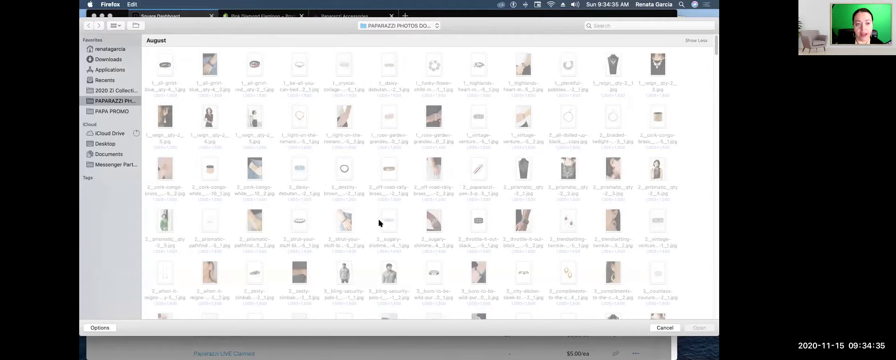
left_click(119, 60)
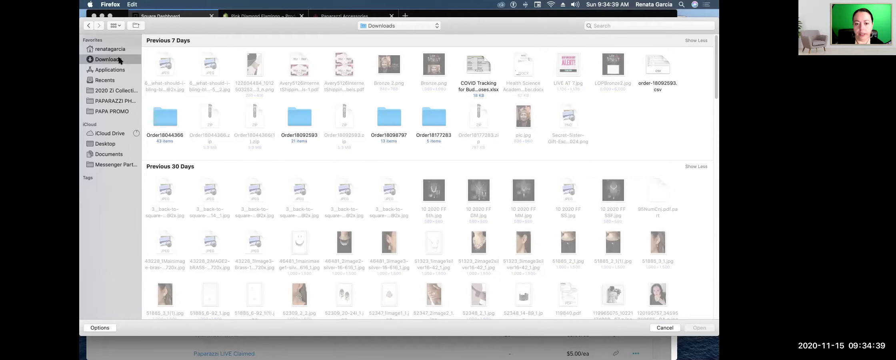
scroll(356, 175, "down", 15)
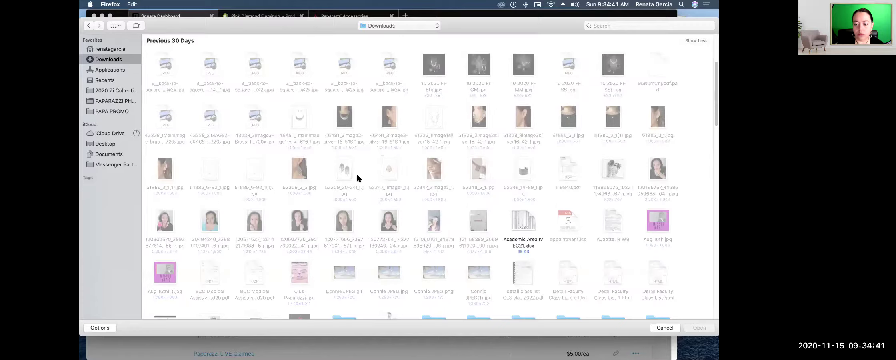
scroll(357, 178, "down", 10)
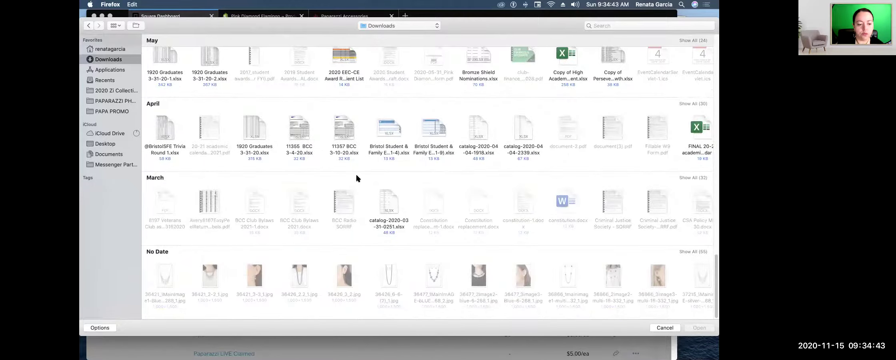
Search the computer for "squareexam" and select ~$SquareExample.xlsx
left_click(604, 27)
type("s")
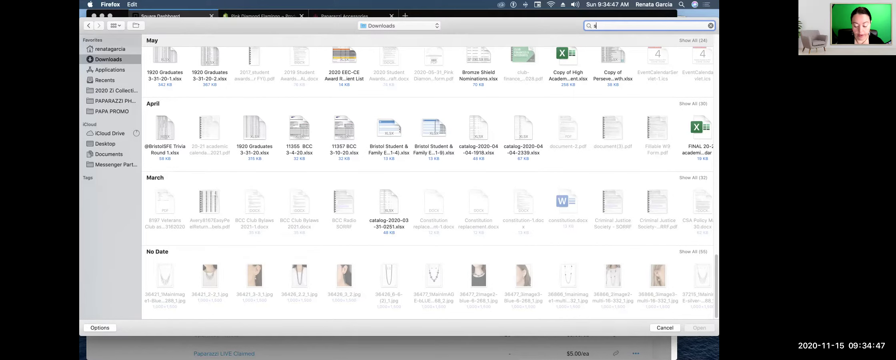
type("quare")
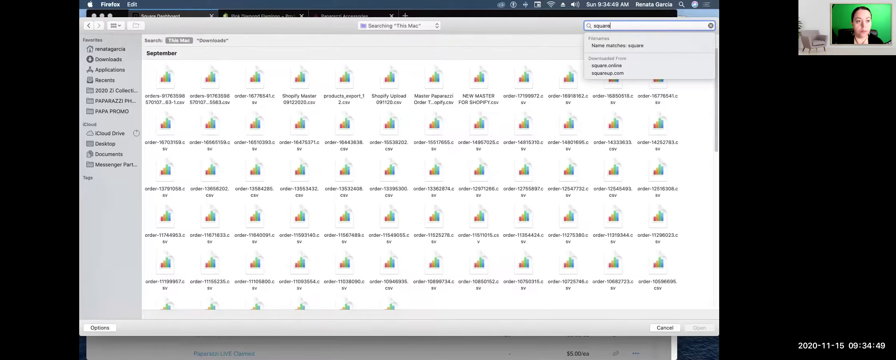
type("e")
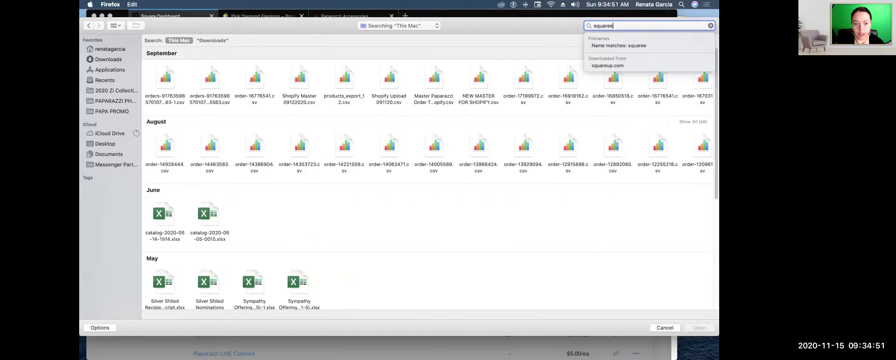
type("xam")
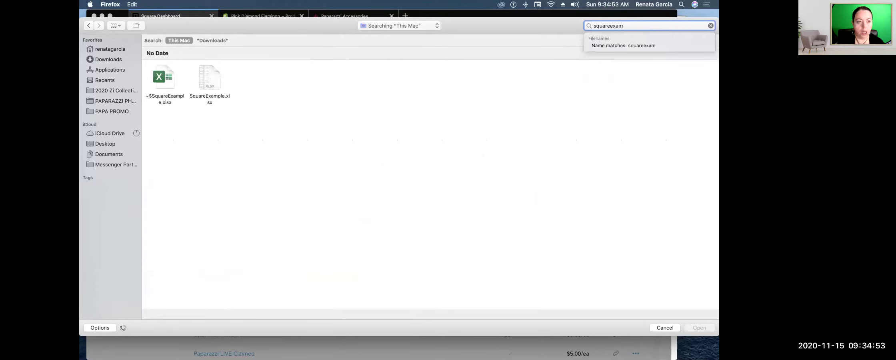
left_click(165, 76)
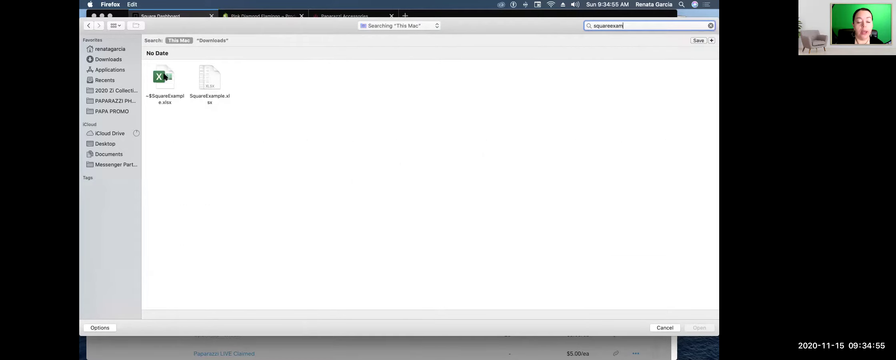
left_click(165, 76)
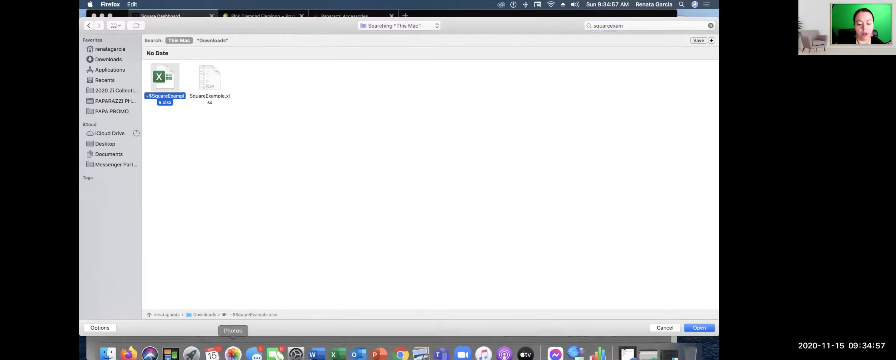
Switch to Excel, save the workbook as SquareExample in Excel Workbook (.xlsx) format on OneDrive, and close it
left_click(336, 353)
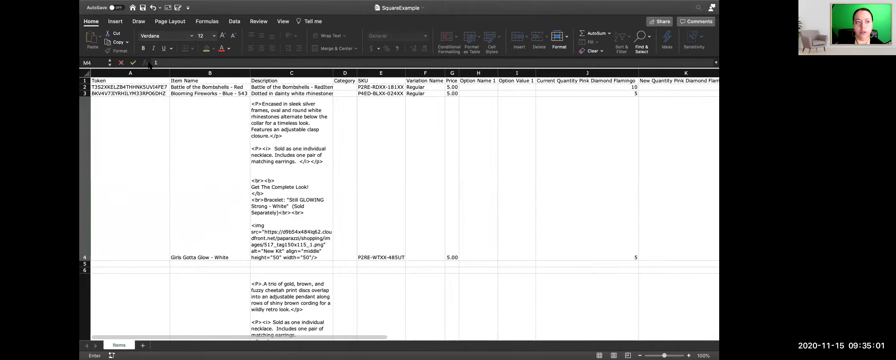
left_click(178, 8)
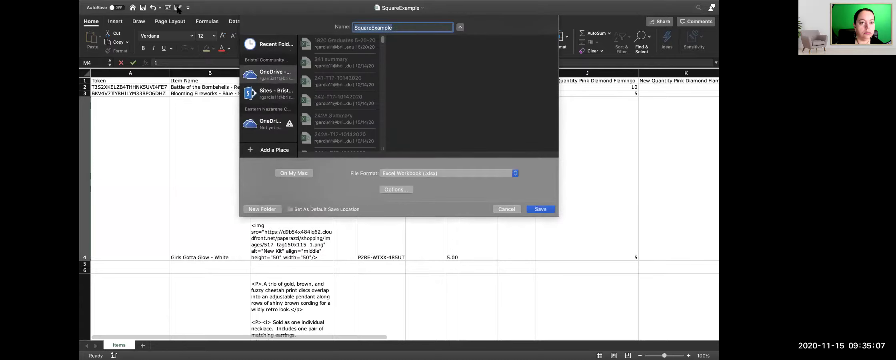
left_click(540, 209)
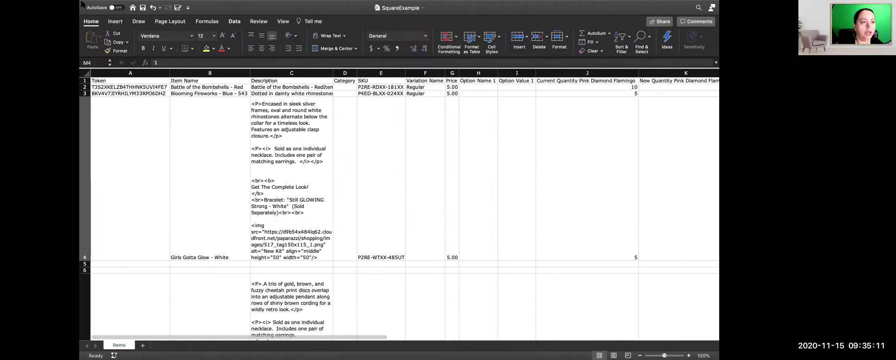
mouse_move(98, 3)
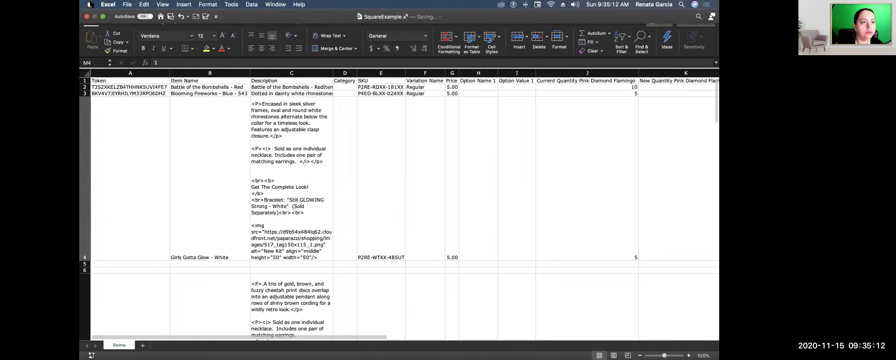
left_click(126, 5)
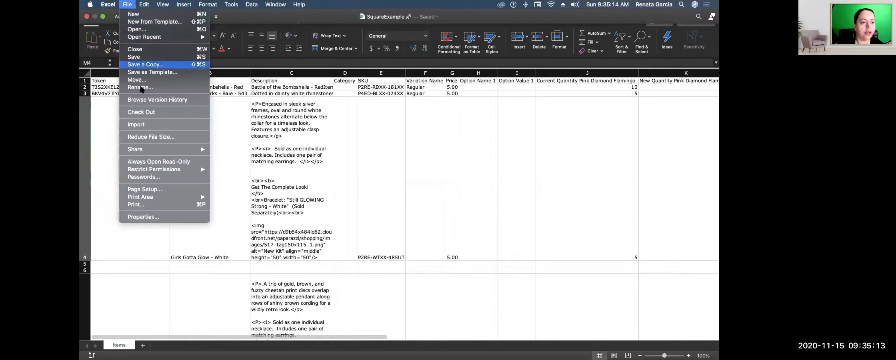
left_click(150, 49)
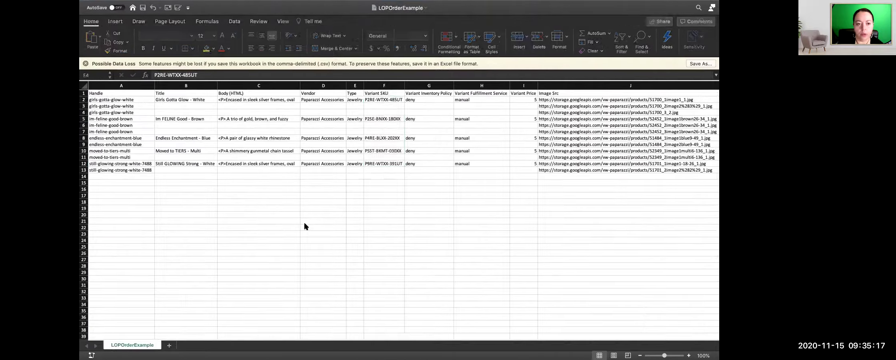
Return to the file chooser in Firefox, choose SquareExample.xlsx from Downloads as the import file and upload it
mouse_move(232, 358)
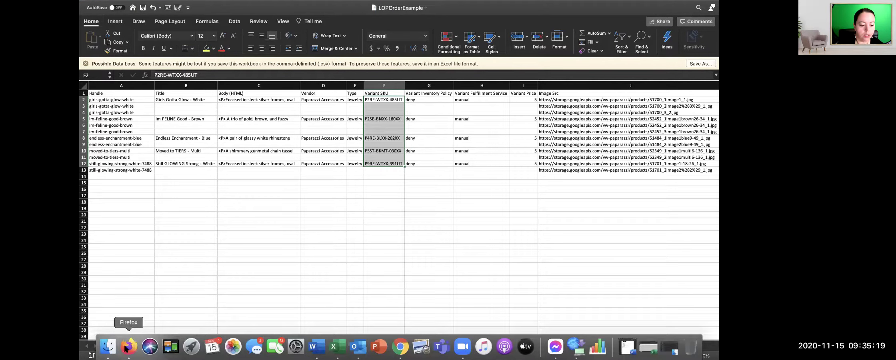
left_click(127, 346)
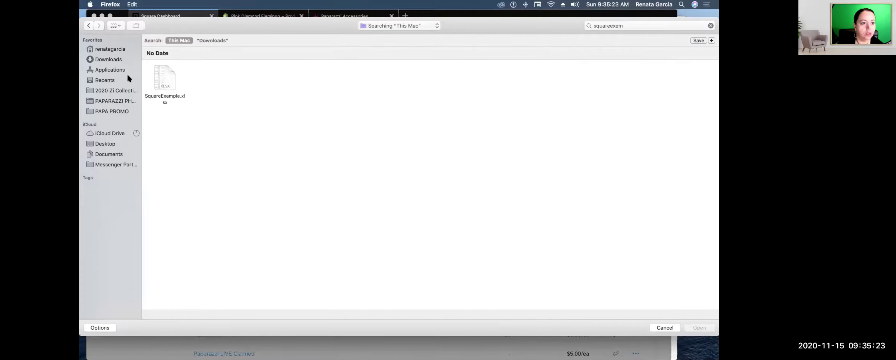
left_click(165, 80)
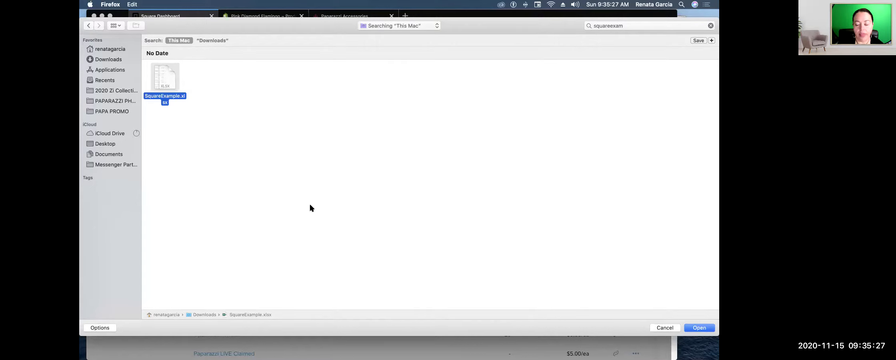
left_click(699, 327)
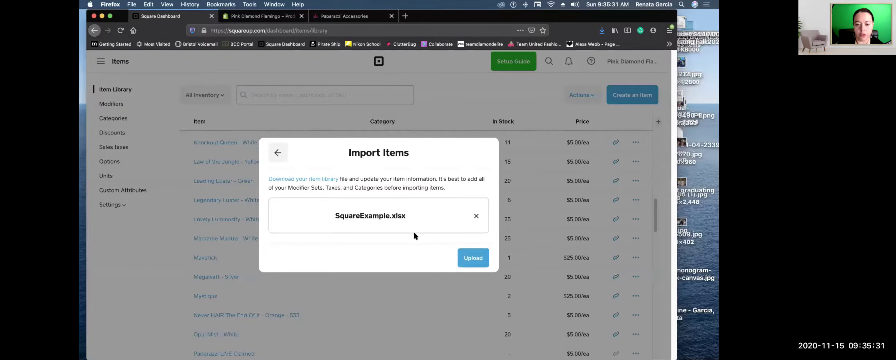
left_click(473, 258)
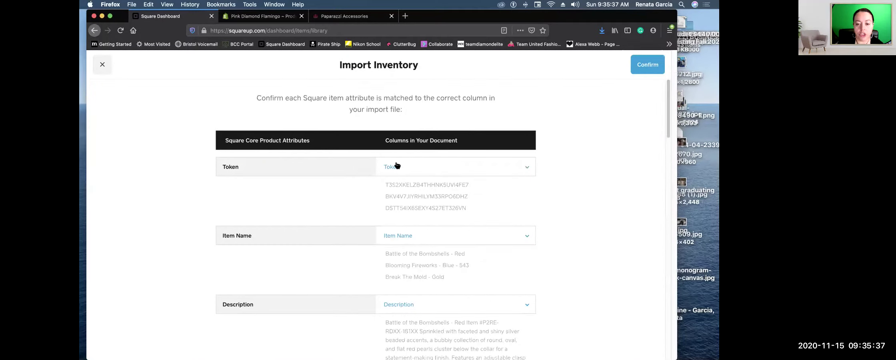
Review how the Square item attributes match the columns in the import file, from Token through Price, and confirm the import
scroll(418, 199, "down", 2)
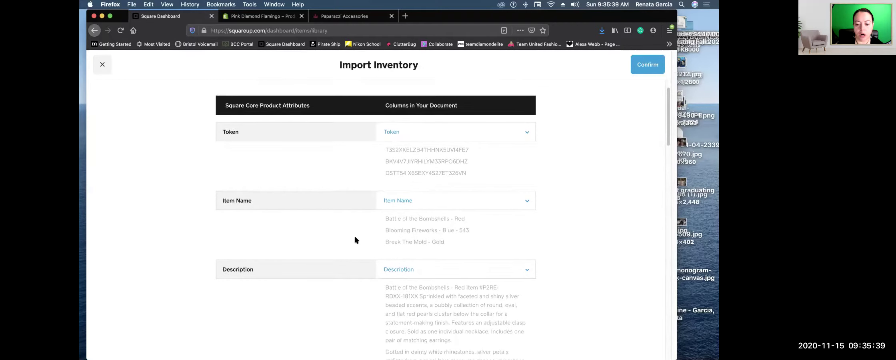
scroll(410, 238, "down", 4)
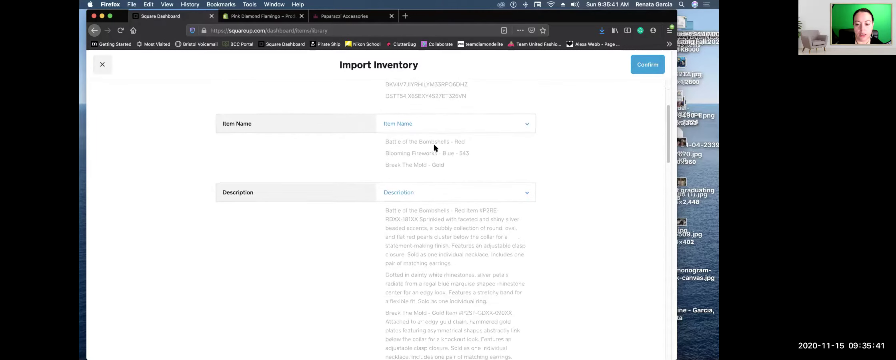
scroll(407, 268, "down", 5)
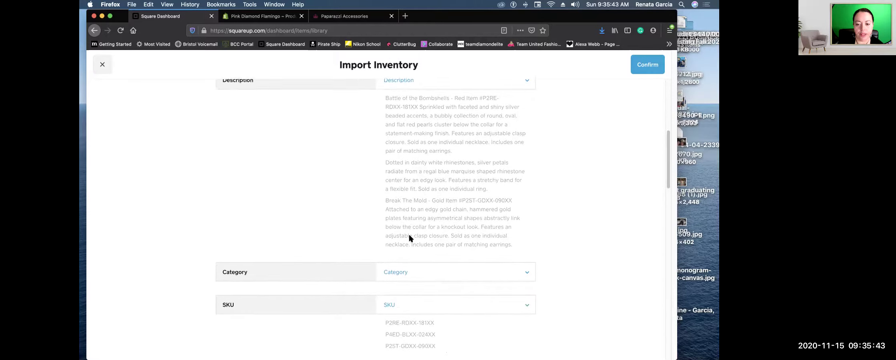
scroll(409, 234, "up", 8)
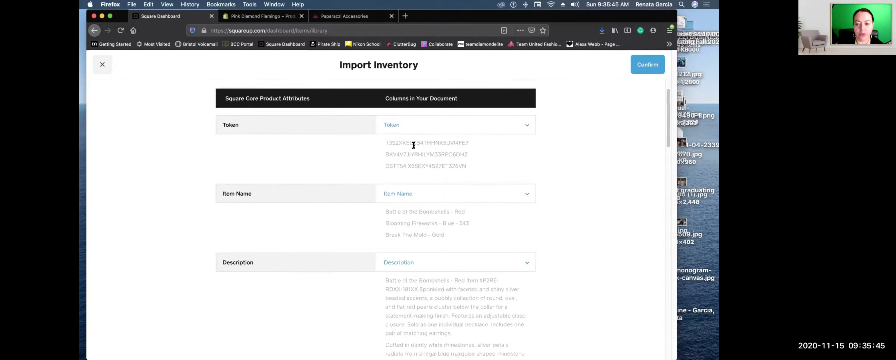
scroll(416, 180, "down", 2)
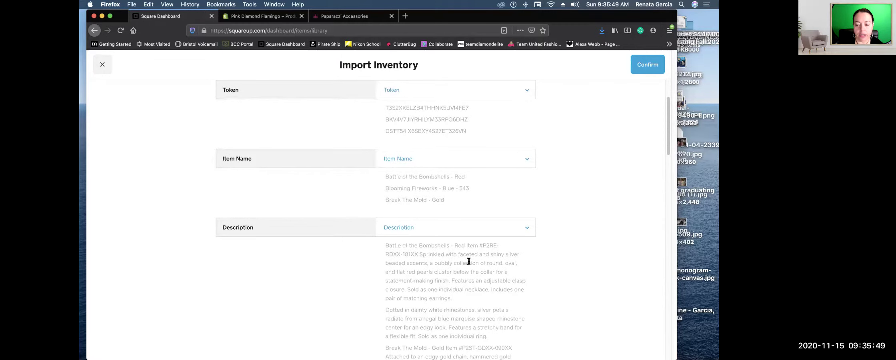
scroll(424, 286, "down", 10)
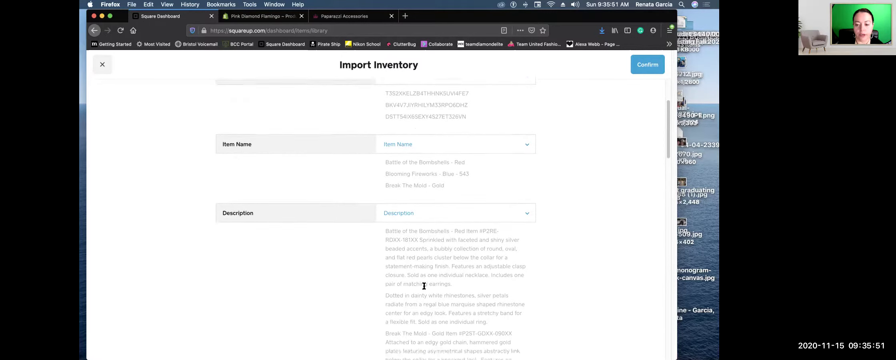
scroll(423, 238, "down", 2)
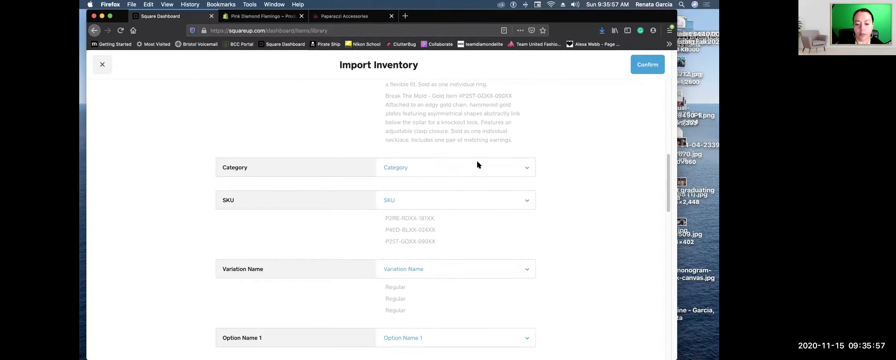
scroll(463, 249, "down", 20)
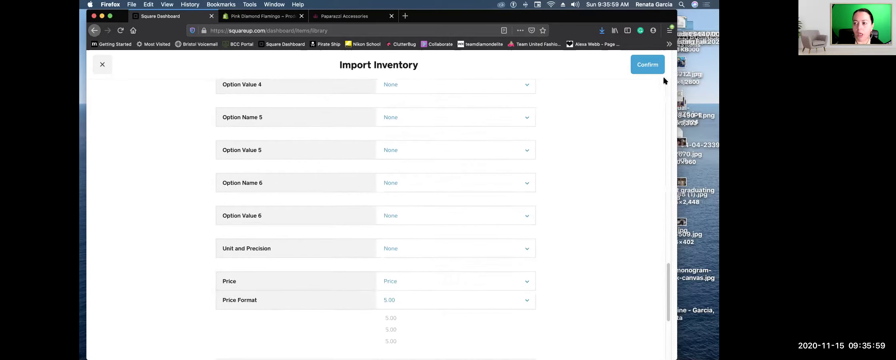
left_click(647, 65)
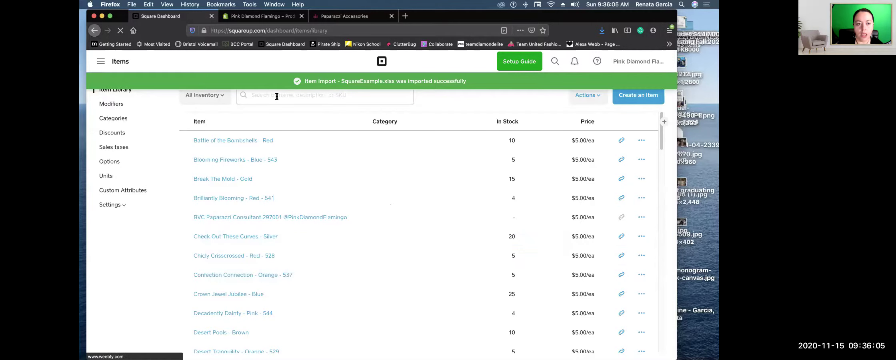
Search the Square item library for "glowing" and check the product names on the Paparazzi order page
left_click(277, 96)
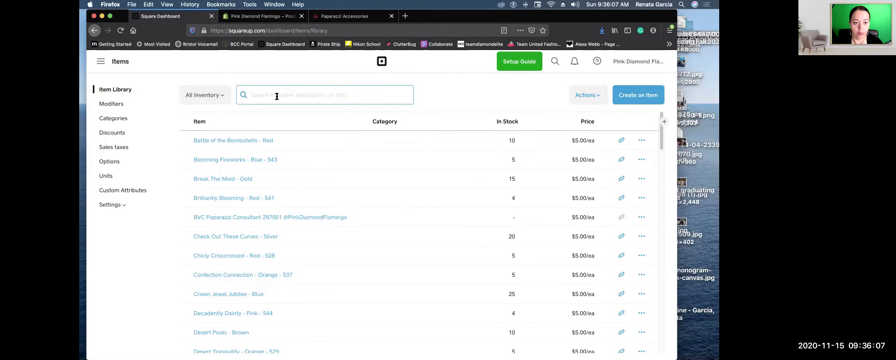
type("glowing")
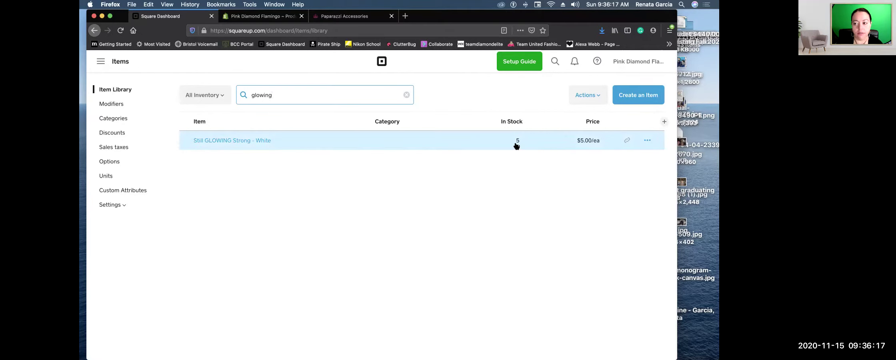
left_click(343, 17)
left_click(94, 30)
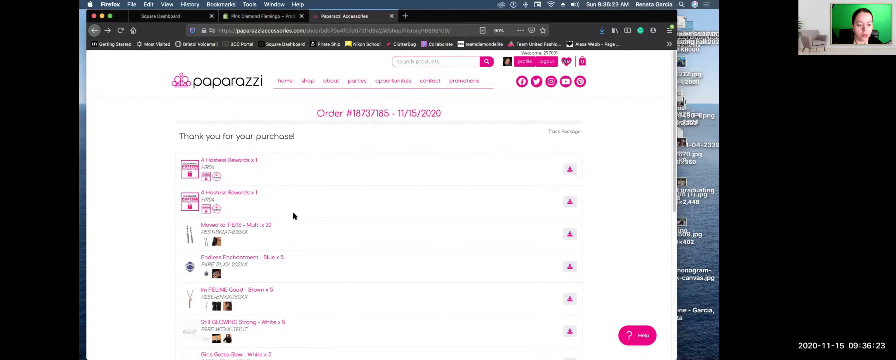
Return to the Square item library and replace the search with "endless"
left_click(272, 17)
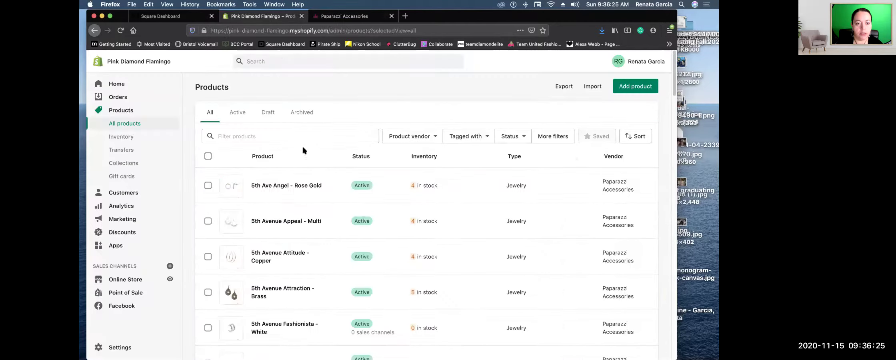
left_click(168, 16)
left_click_drag(282, 95, 245, 95)
type("endl")
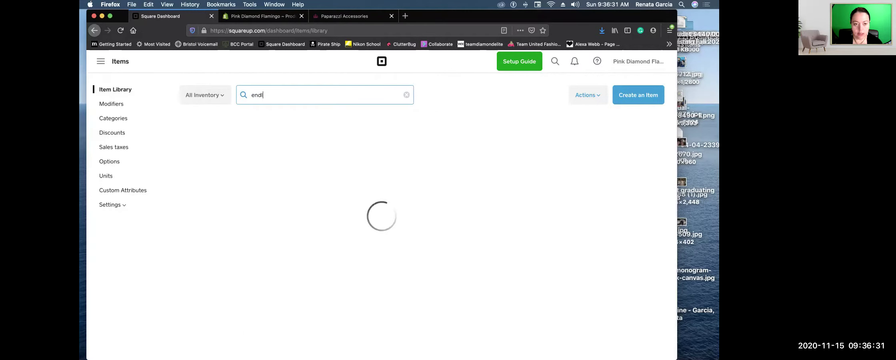
type("ess")
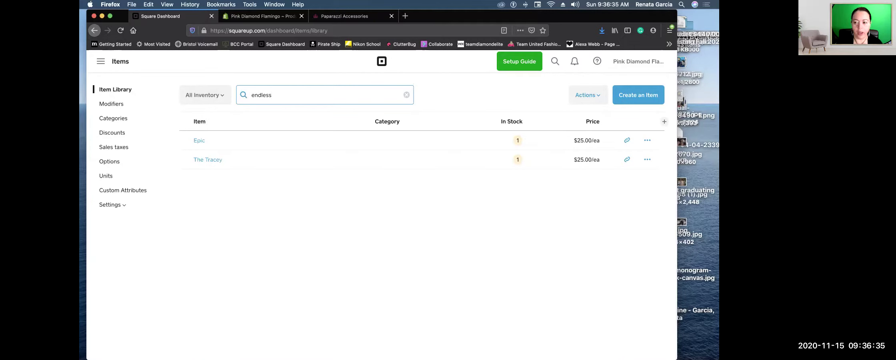
Reload the item library by leaving it for another items section and coming back, and search for "endless" again
left_click(115, 104)
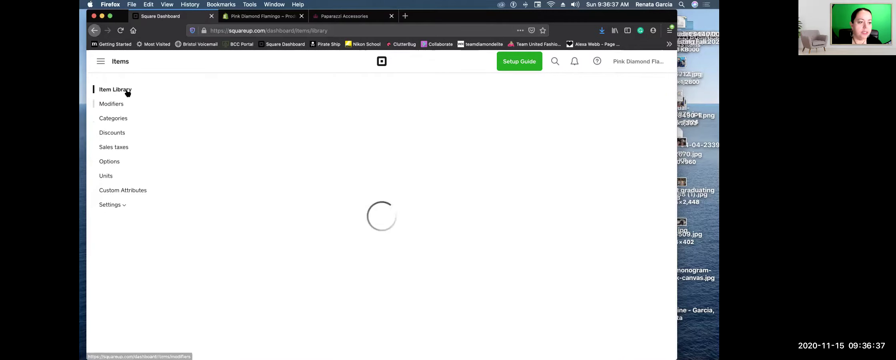
left_click(126, 90)
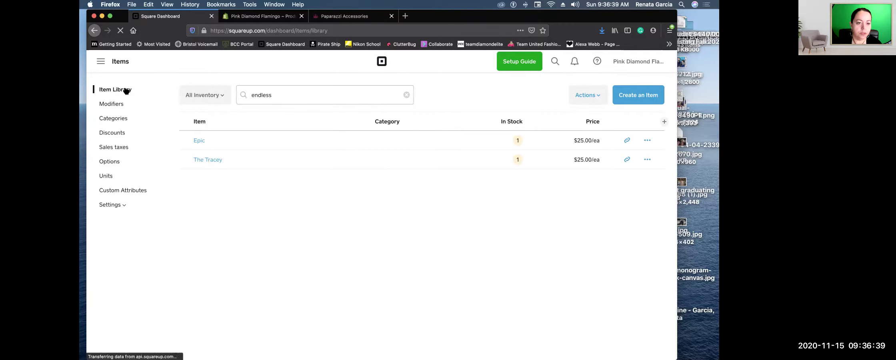
left_click(291, 98)
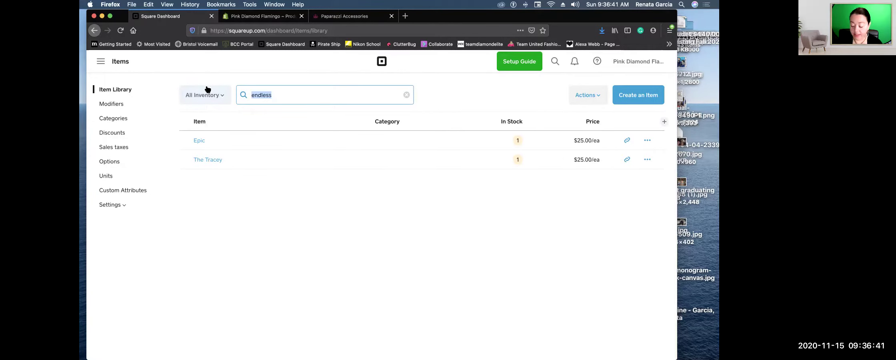
left_click(121, 119)
left_click(116, 103)
left_click(116, 89)
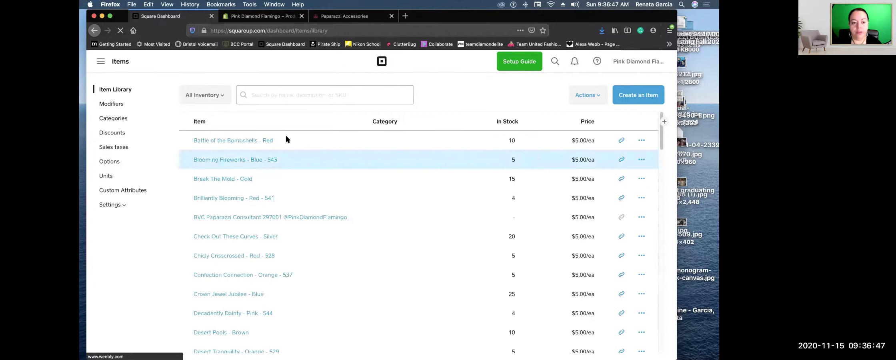
left_click(267, 93)
type("endless")
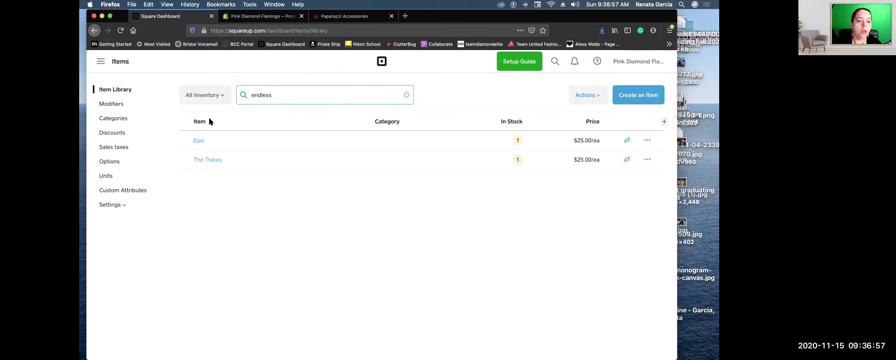
left_click(248, 16)
left_click(180, 17)
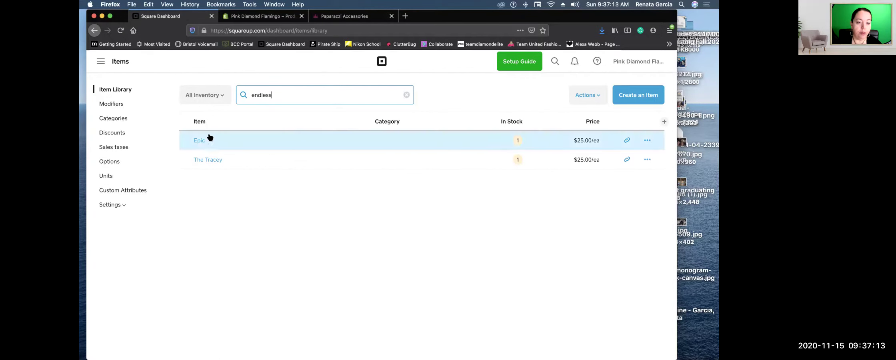
Reopen Square's Items section and clear the item library search to list all items
left_click(116, 118)
left_click(113, 104)
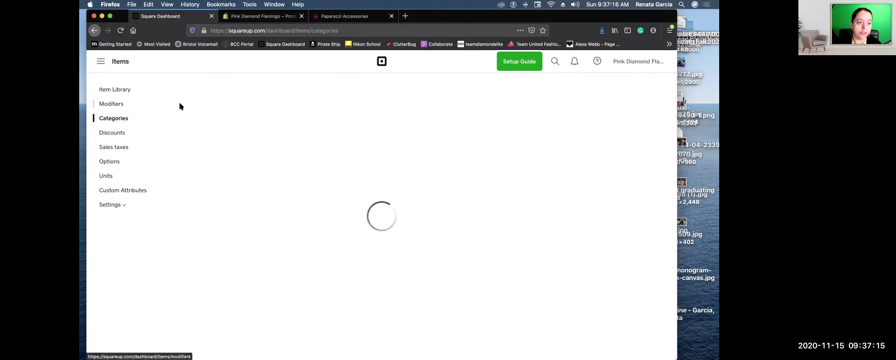
left_click(114, 90)
left_click(102, 63)
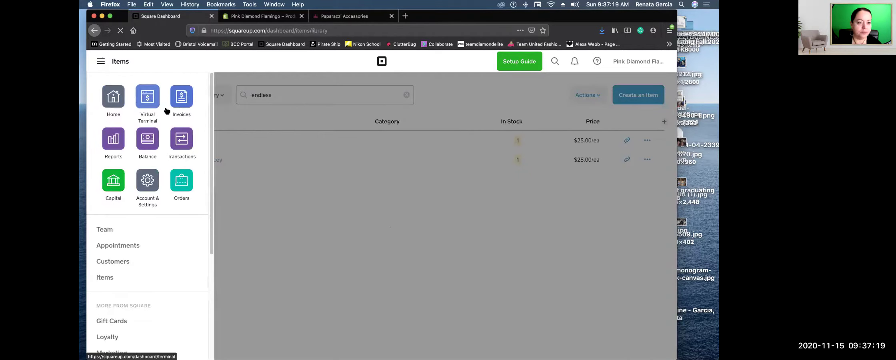
left_click(106, 278)
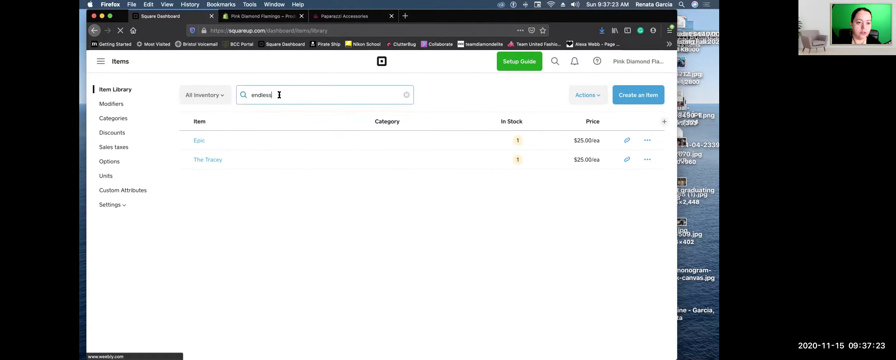
left_click_drag(276, 93, 206, 93)
key("BackSpace")
Open the Battle of the Bombshells - Red item, review its details and image options, and close it
left_click(200, 140)
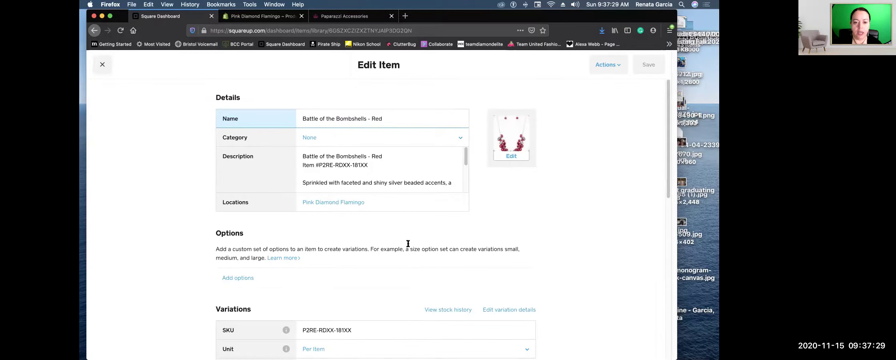
scroll(353, 232, "down", 6)
scroll(354, 234, "up", 6)
left_click(507, 158)
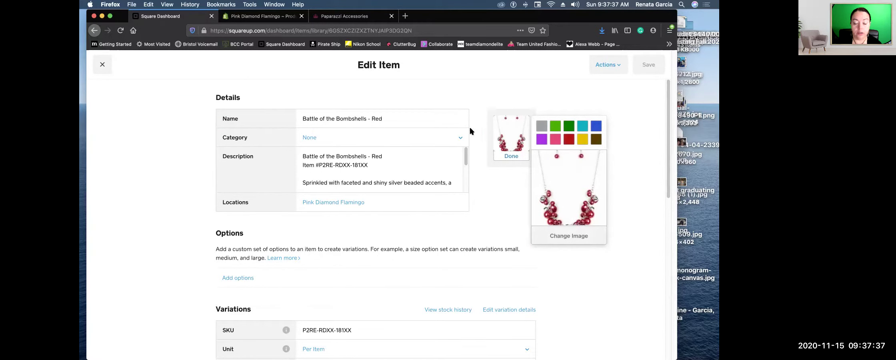
left_click(103, 65)
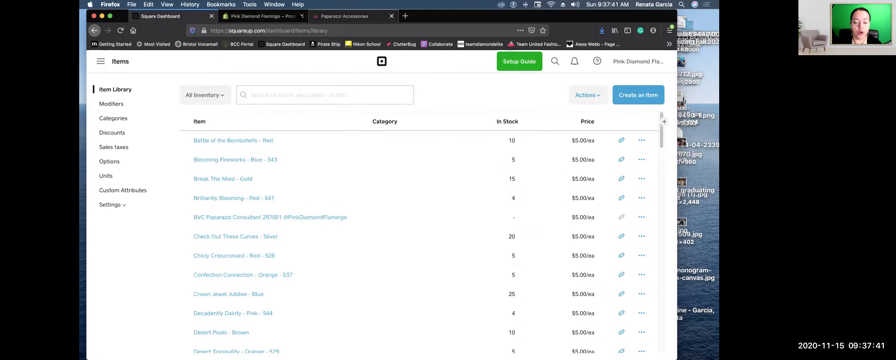
Switch to the Shopify admin and open the list of all products from the store's home page
left_click(271, 16)
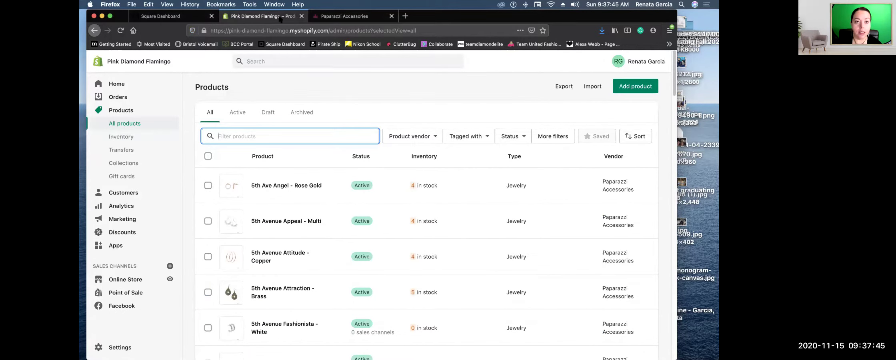
left_click(331, 18)
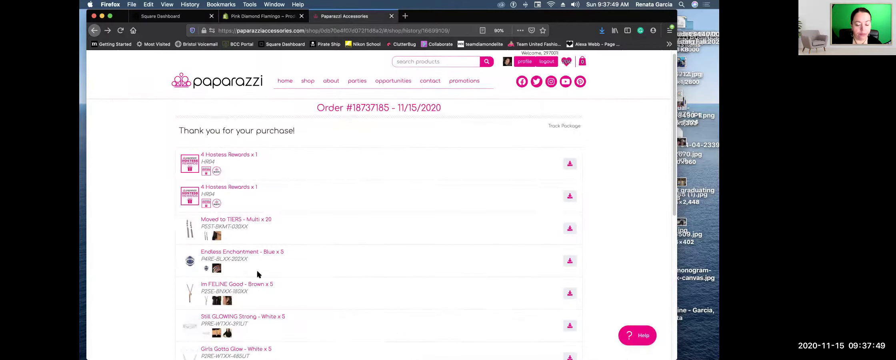
left_click(238, 16)
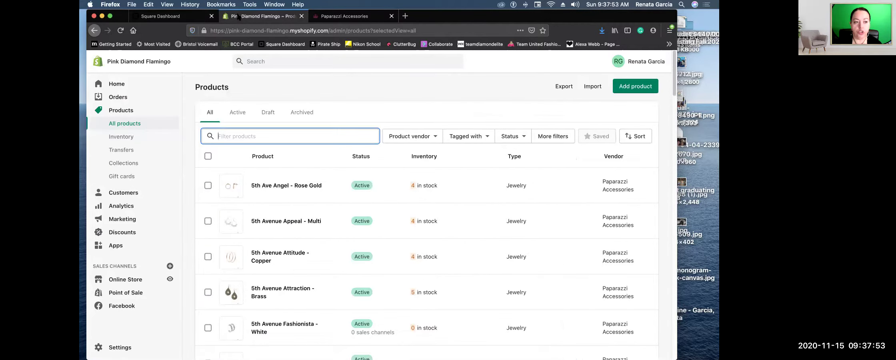
left_click(119, 62)
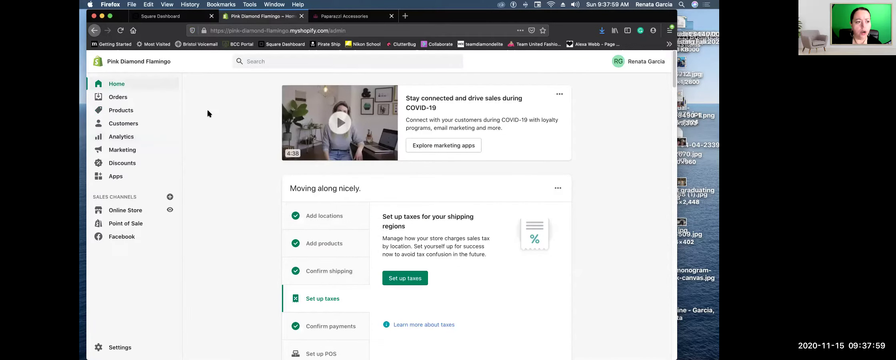
left_click(124, 114)
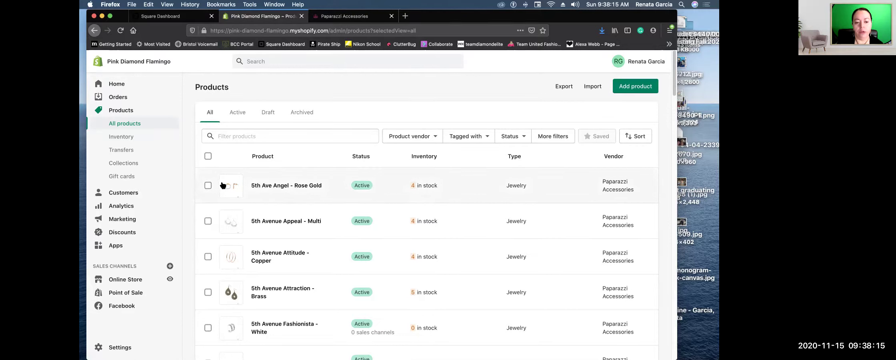
Select 5th Ave Angel - Rose Gold, set the product export to Selected: 1 product, and close the dialog without exporting
left_click(208, 185)
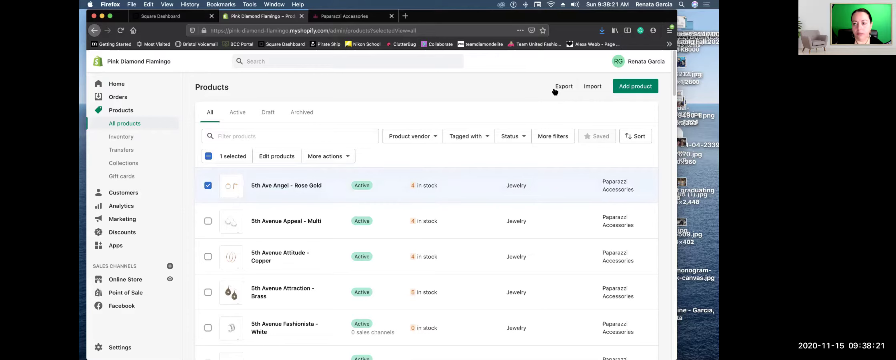
left_click(562, 89)
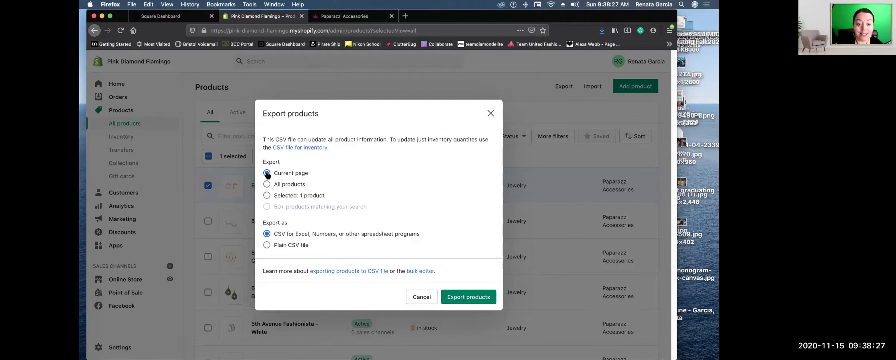
left_click(267, 196)
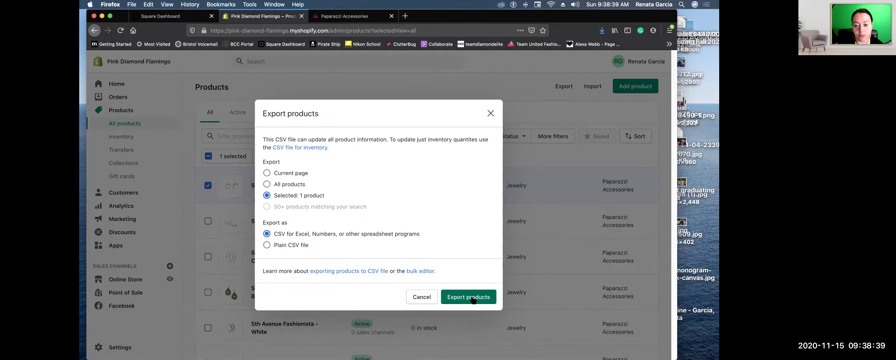
left_click(490, 113)
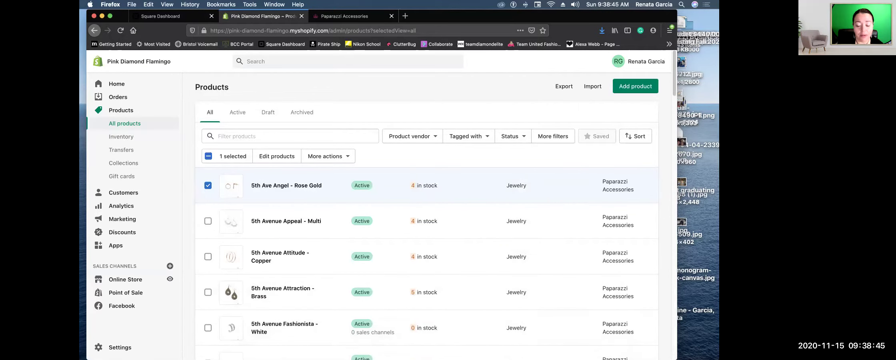
Switch to Excel and bring up the ShopifyExample workbook in full screen
mouse_move(400, 348)
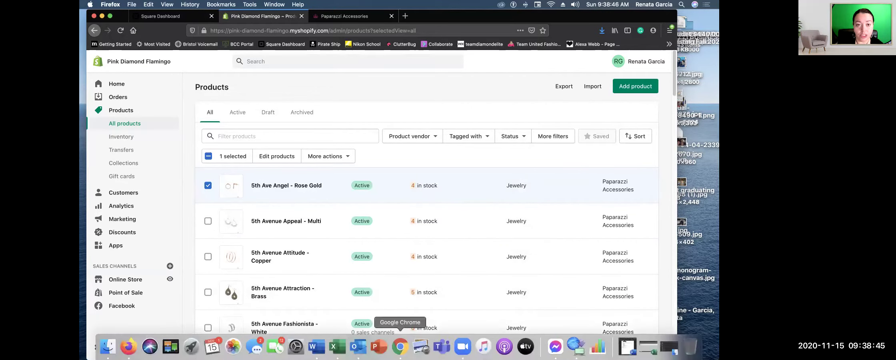
left_click(337, 346)
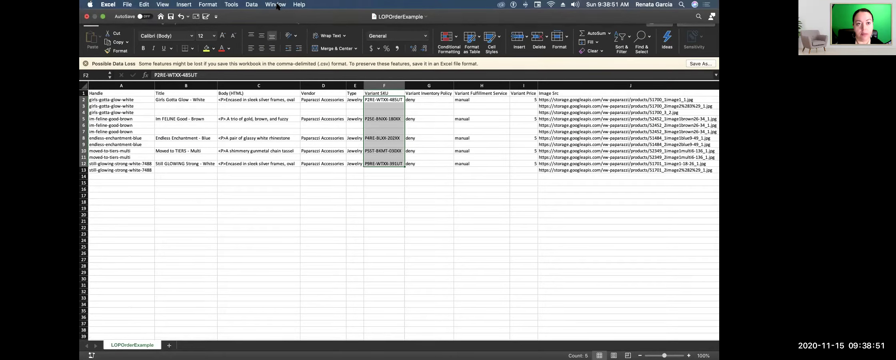
left_click(277, 5)
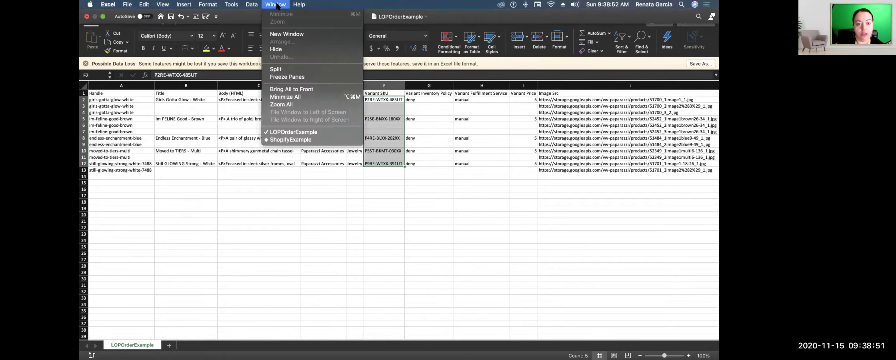
left_click(301, 140)
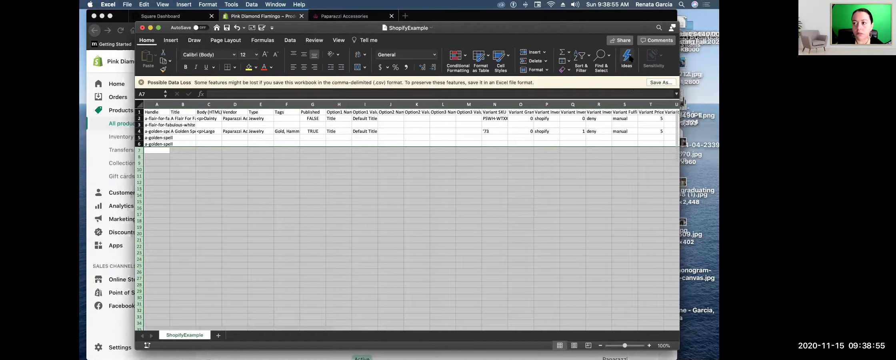
left_click(159, 28)
left_click(128, 119)
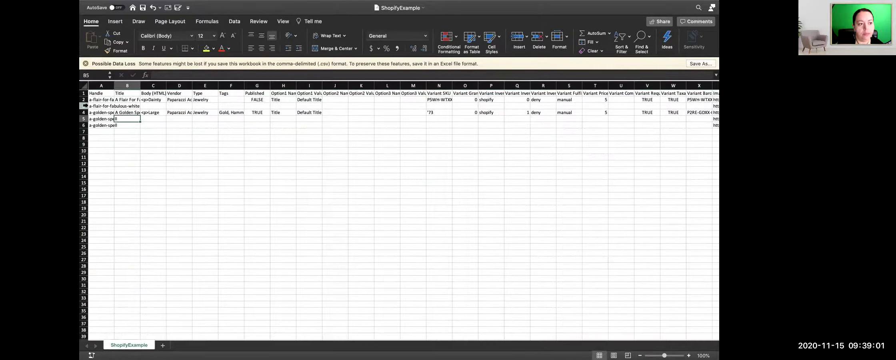
Try to auto-fit the heights of the product rows and undo the change
left_click_drag(84, 96, 84, 96)
mouse_move(85, 99)
left_mouse_down()
mouse_move(85, 125)
mouse_move(85, 108)
left_mouse_up()
double_click(86, 108)
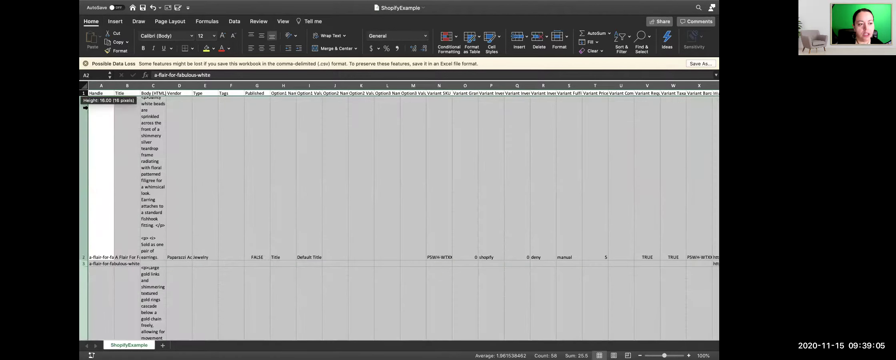
left_click(153, 8)
left_click(170, 148)
left_click(128, 105)
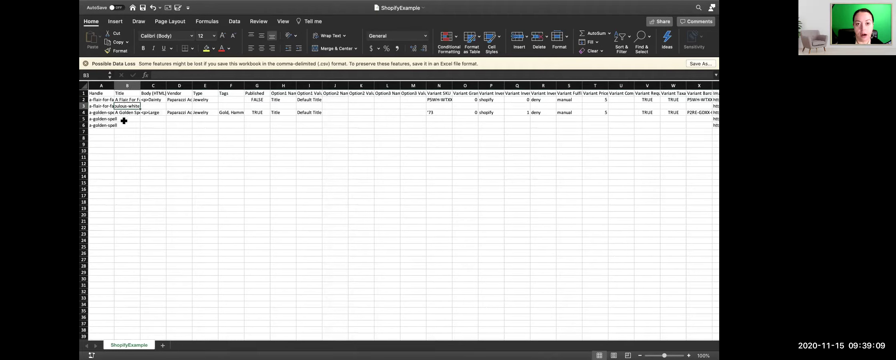
Widen columns A and B so the Handle and Title entries can be read
mouse_move(300, 2)
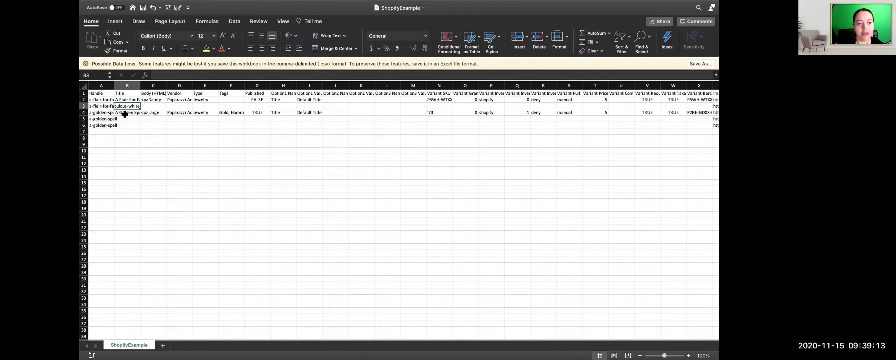
left_click_drag(114, 86, 194, 85)
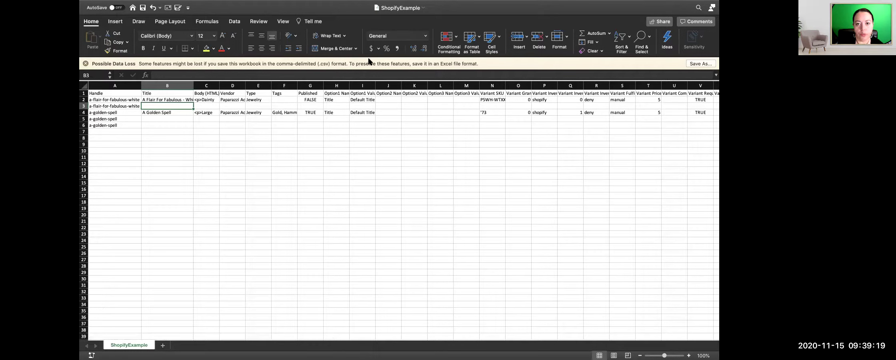
left_click(120, 100)
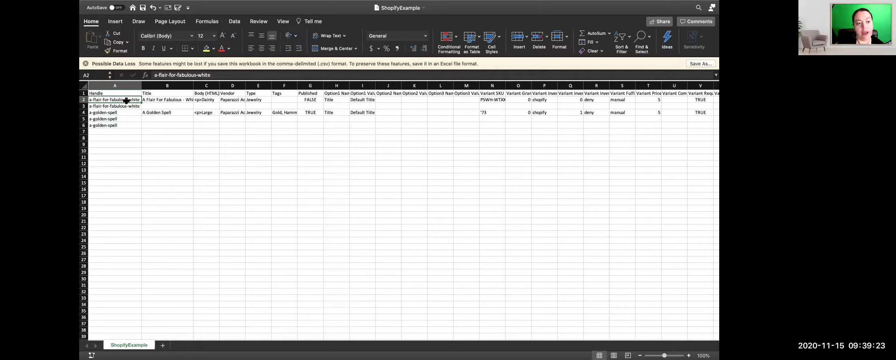
Examine the ShopifyExample columns along row 2, from Handle through the variant and image fields
key("Right")
key("Right")
key("Right")
key("Right")
key("Right")
key("Right")
key("Right")
key("Right")
key("Right")
key("Right")
key("Right")
key("Right")
key("Right")
key("Right")
key("Right")
key("Right")
key("Right")
key("Right")
key("Right")
key("Right")
key("Right")
key("Right")
key("Right")
key("Right")
key("Right")
key("Right")
key("Right")
key("Right")
key("Left")
key("Left")
key("Left")
key("Left")
key("Left")
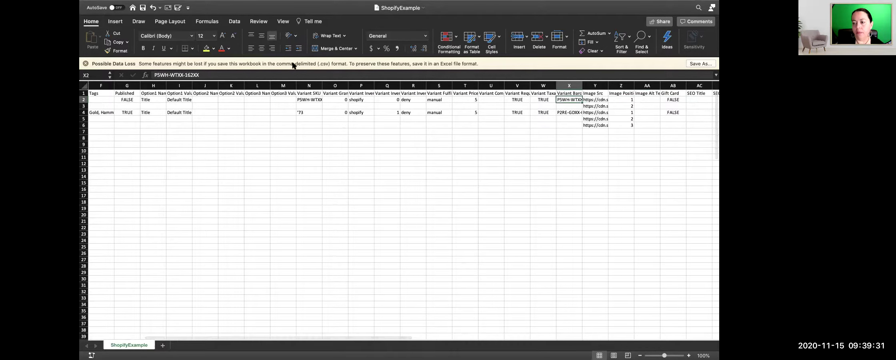
Widen the Image Src column and check the image URLs in Y2 through Y6
left_click_drag(608, 85, 687, 85)
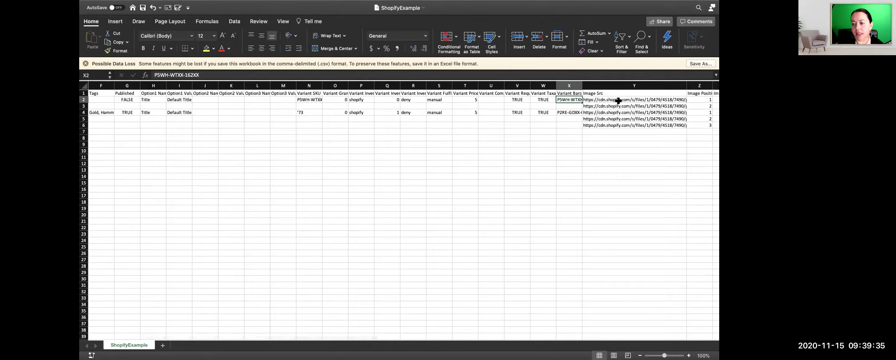
left_click(618, 101)
left_click(615, 106)
left_click(611, 112)
left_click(607, 119)
left_click(609, 125)
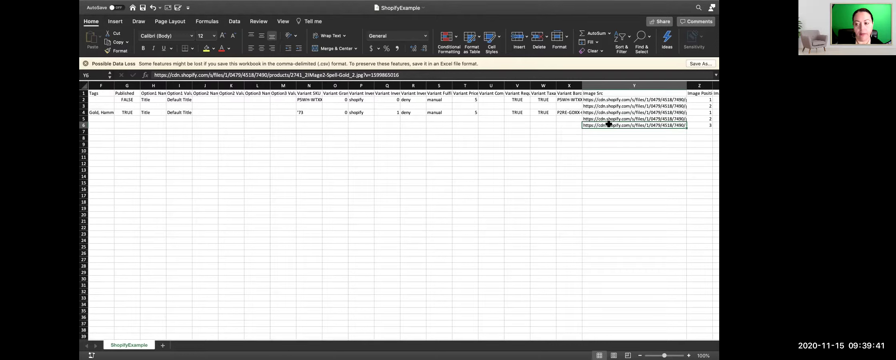
left_click(595, 99)
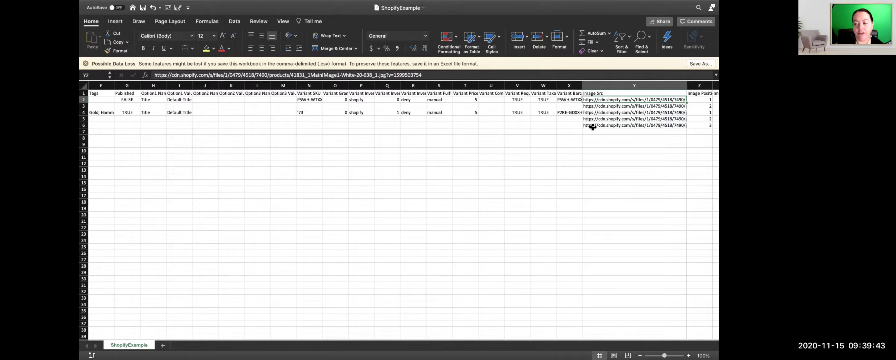
Switch to the LOPOrderExample workbook and review its image URLs in J2:J13
mouse_move(330, 4)
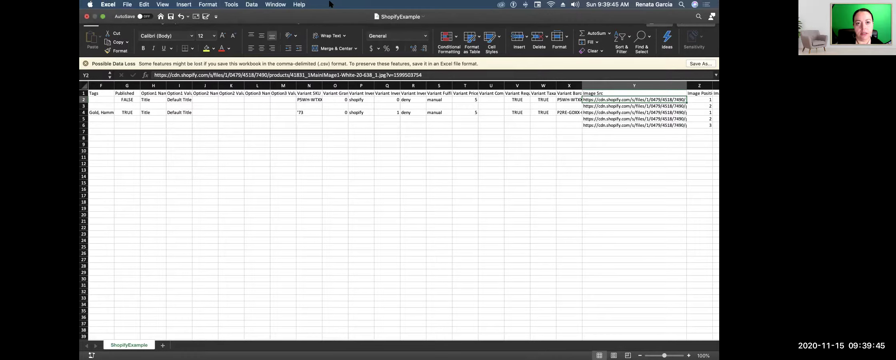
left_click(285, 5)
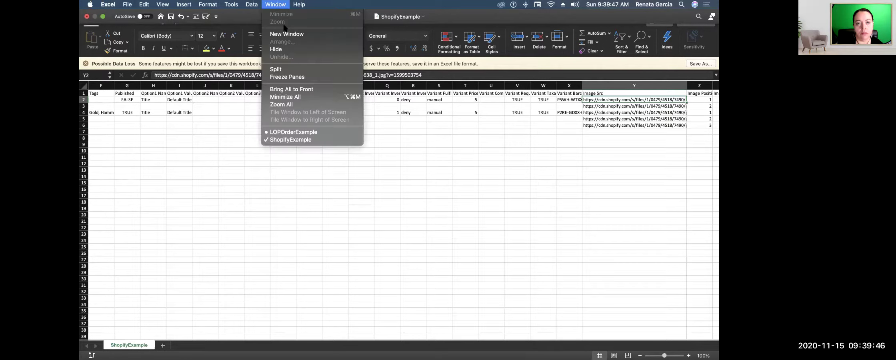
left_click(283, 132)
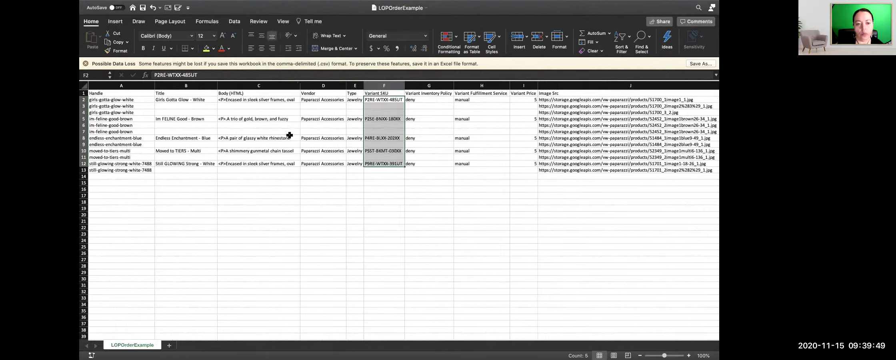
left_click_drag(549, 99, 552, 171)
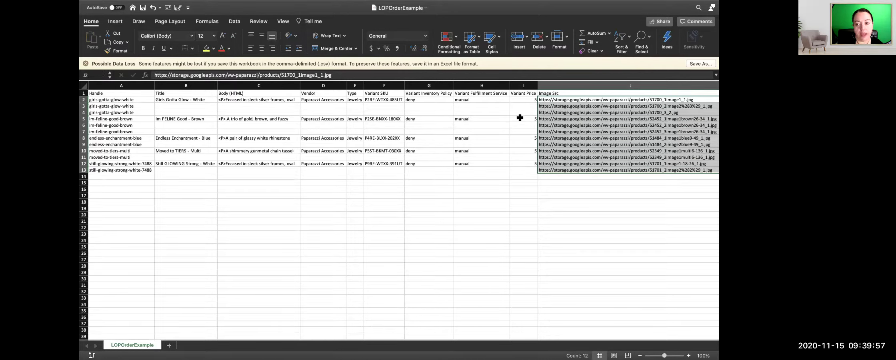
left_click_drag(544, 101, 548, 168)
right_click(556, 98)
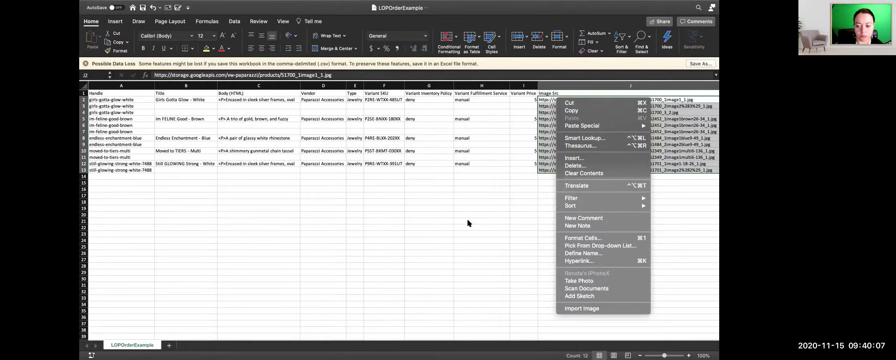
left_click(421, 183)
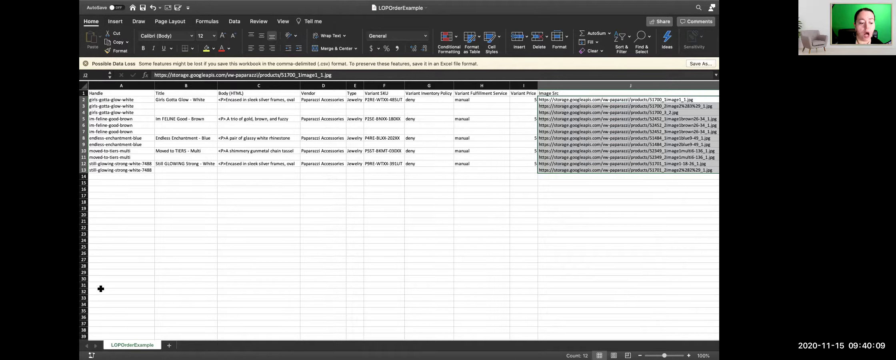
Copy the product titles in B2:B13 of LOPOrderExample
left_click(91, 99)
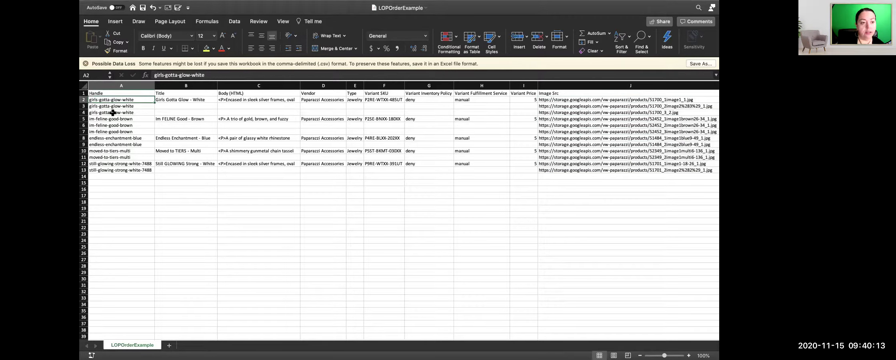
left_click_drag(178, 101, 182, 171)
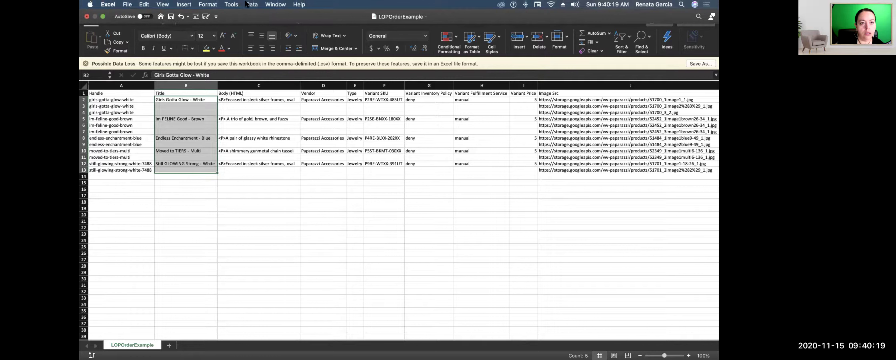
right_click(182, 112)
left_click(196, 125)
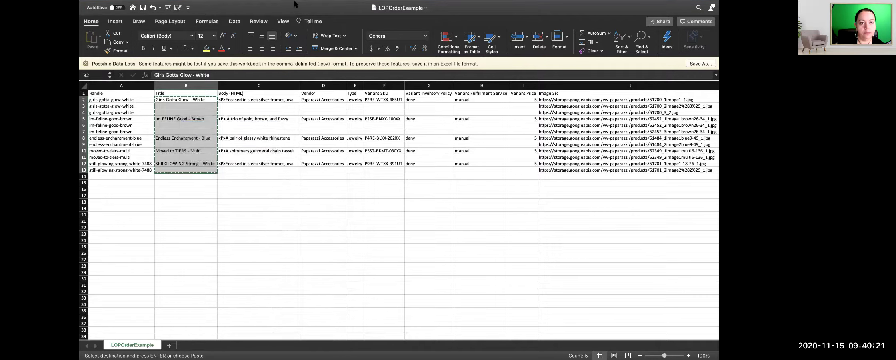
Switch to the ShopifyExample workbook and select B7, the first empty Title cell below the existing products, as the paste target
left_click(276, 5)
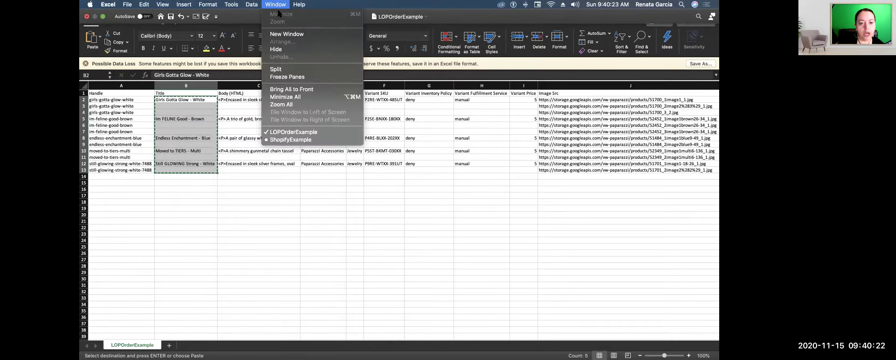
left_click(287, 139)
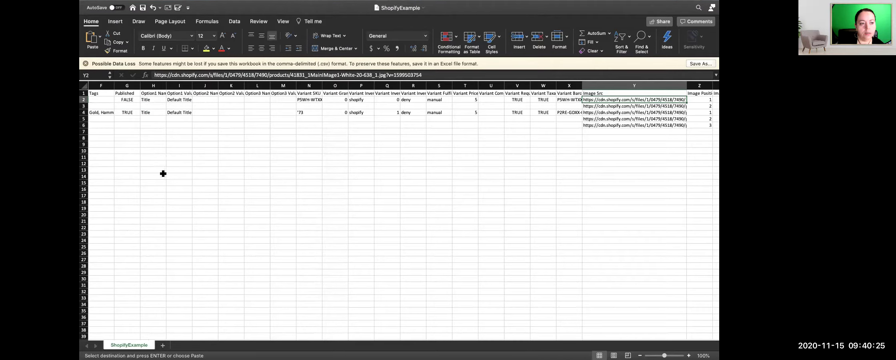
left_click(163, 151)
left_click(184, 120)
key("Left")
key("Left")
key("Left")
key("Left")
key("Left")
key("Left")
key("Left")
key("Left")
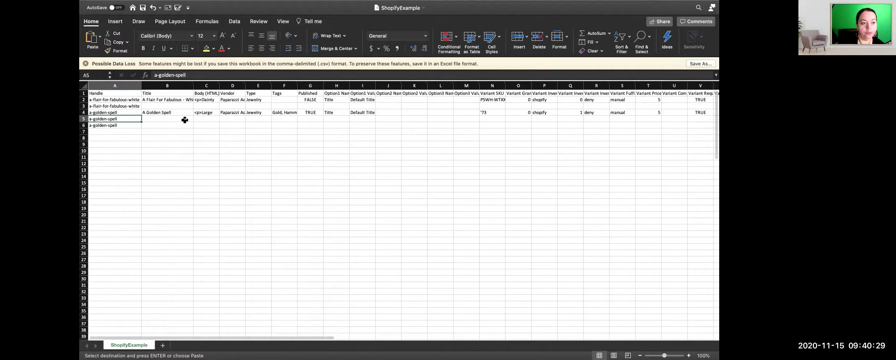
left_click(150, 130)
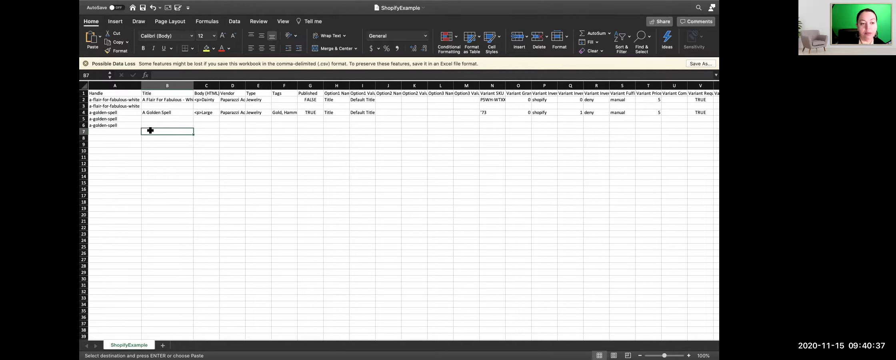
right_click(150, 130)
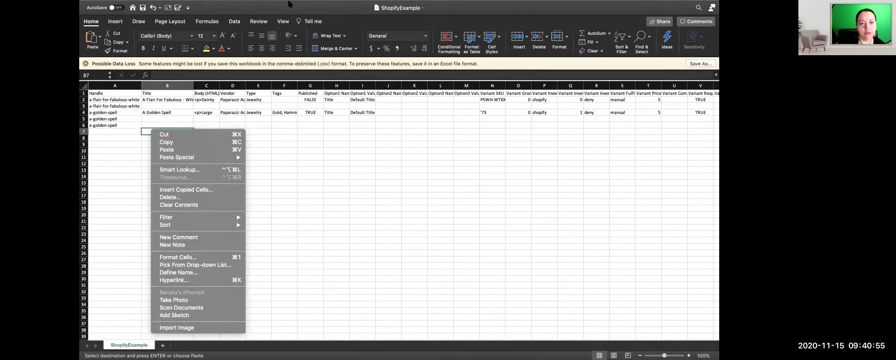
key("Escape")
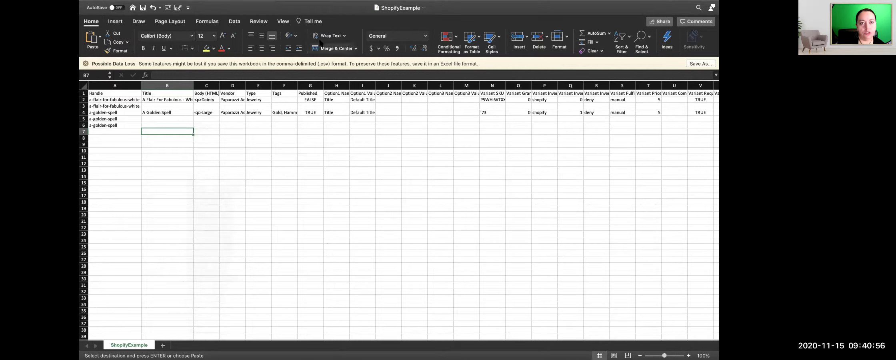
Copy entire rows 2 to 13 of the LOPOrderExample workbook and return to ShopifyExample
left_click(275, 4)
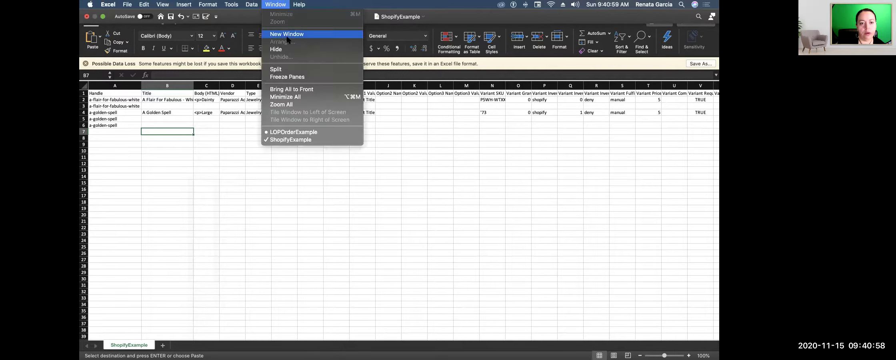
left_click(305, 133)
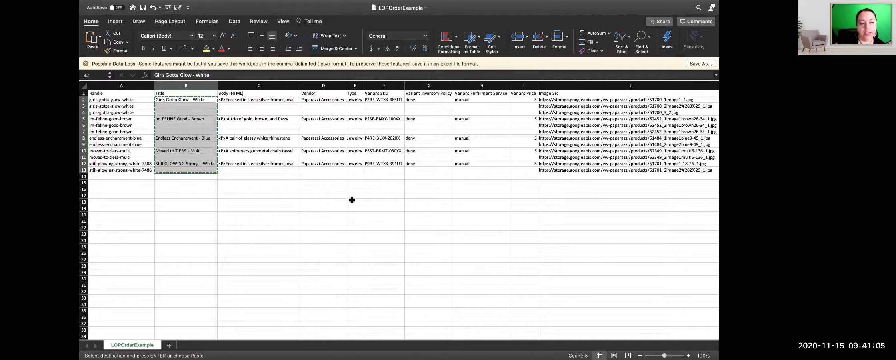
left_click(85, 100)
left_click_drag(86, 99, 85, 171)
right_click(147, 122)
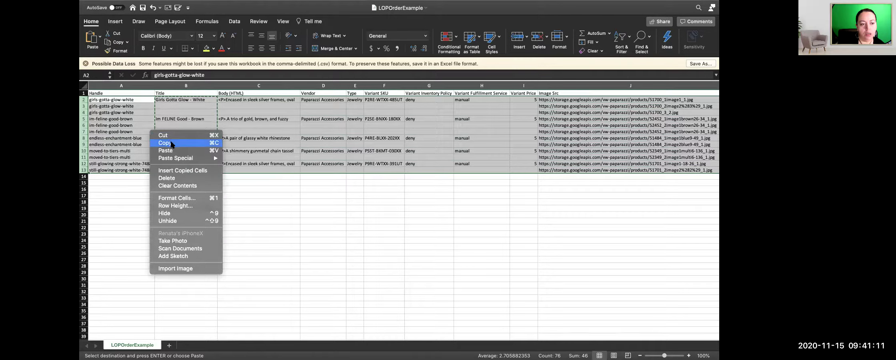
left_click(160, 138)
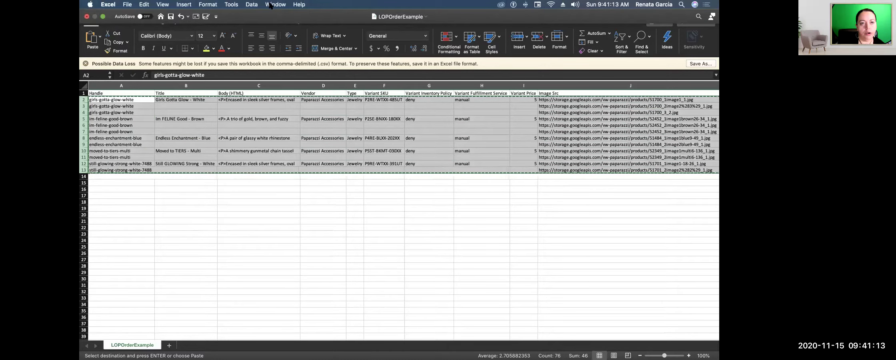
left_click(275, 5)
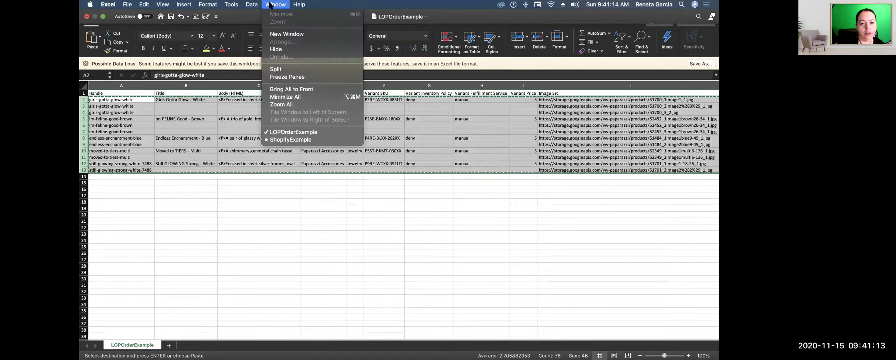
left_click(290, 140)
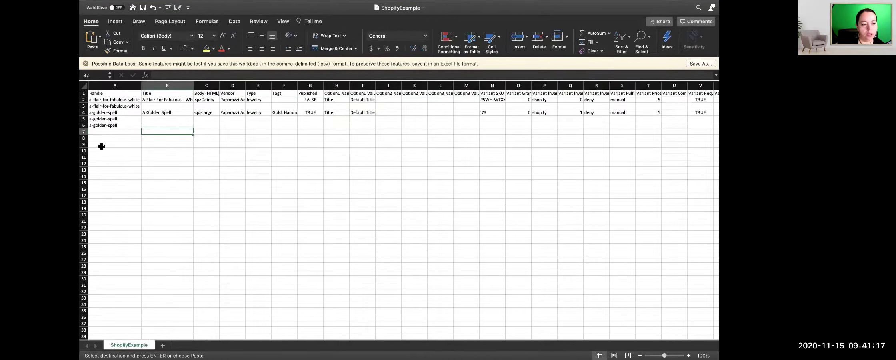
Try a regular paste of the copied product rows at A13 and undo it
right_click(94, 171)
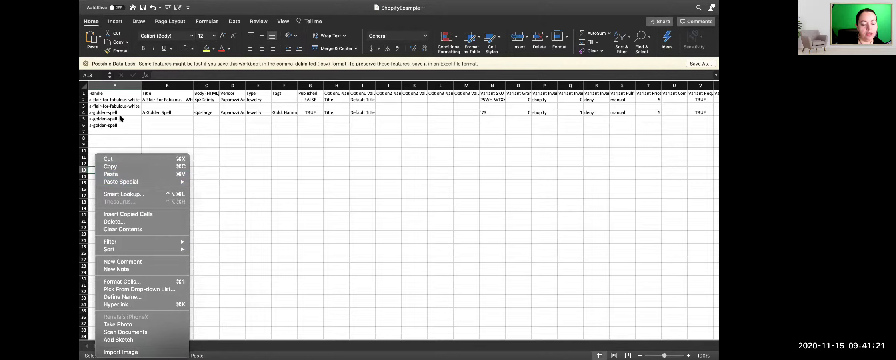
left_click(106, 174)
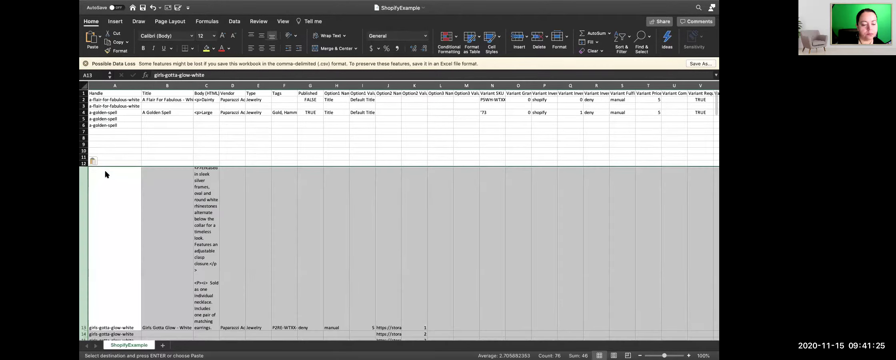
left_click(152, 8)
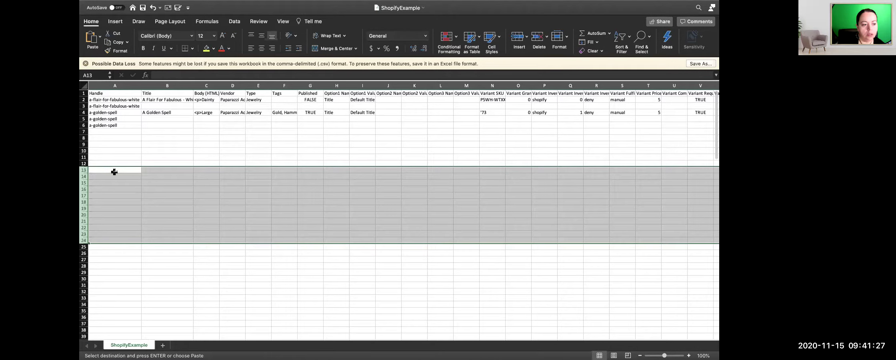
Try pasting the copied rows at A13 with Values & Source Formatting and undo it
right_click(110, 168)
mouse_move(112, 195)
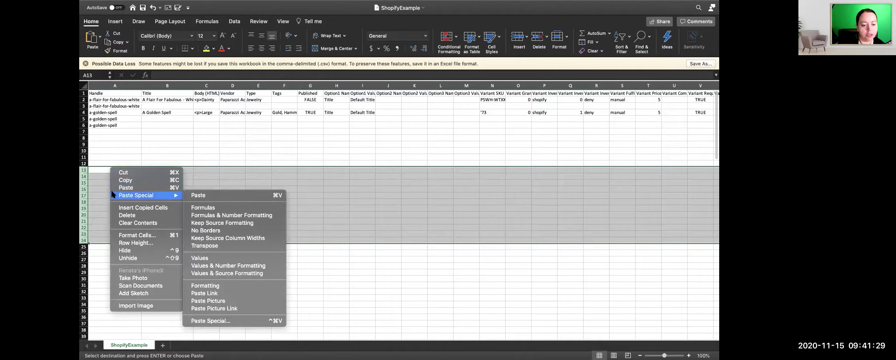
left_click(193, 272)
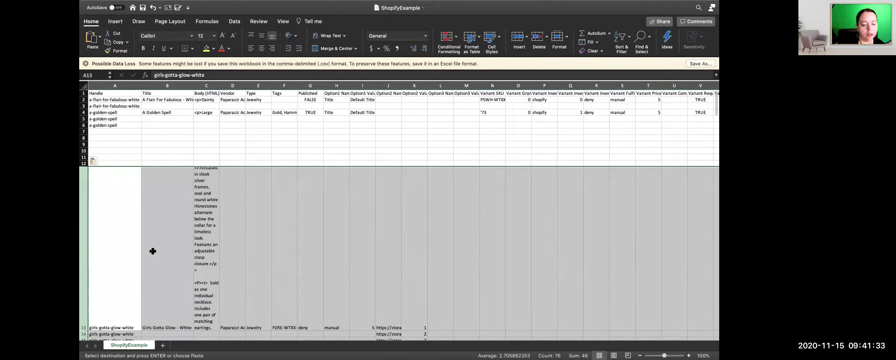
left_click(153, 7)
Paste the copied product rows at A13 as values only, then deselect them
right_click(115, 170)
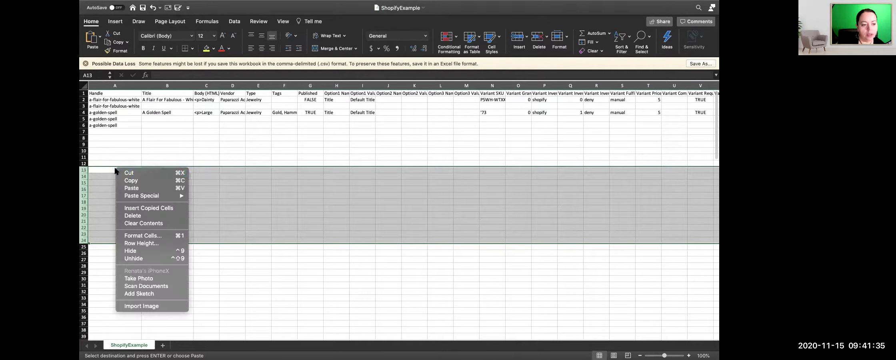
left_click(108, 167)
left_click(108, 167)
right_click(108, 166)
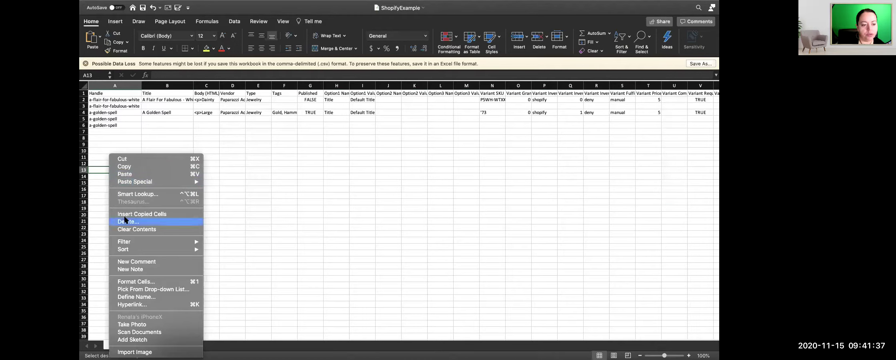
mouse_move(148, 182)
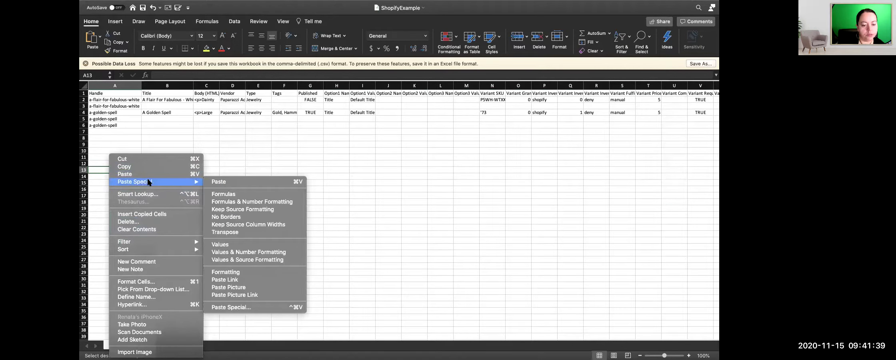
left_click(221, 245)
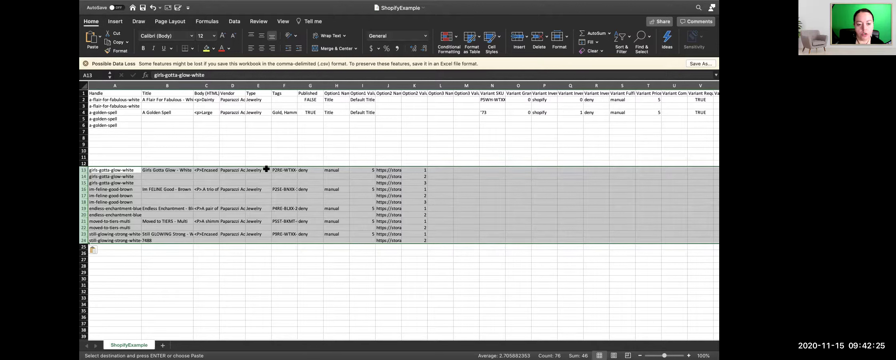
left_click(285, 253)
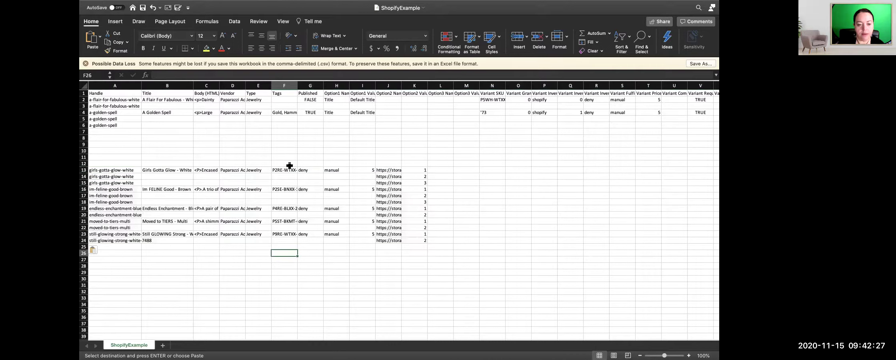
Examine which header columns, from Tags through Option3 Value, separate the pasted SKUs in column F from the Variant SKU column
left_click(279, 170)
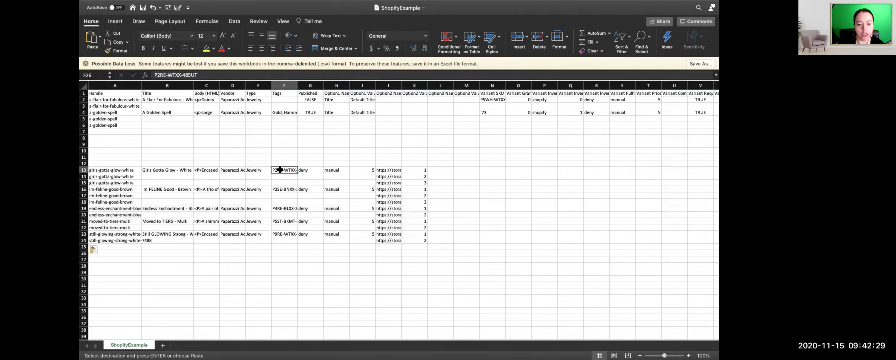
left_click_drag(279, 170, 282, 232)
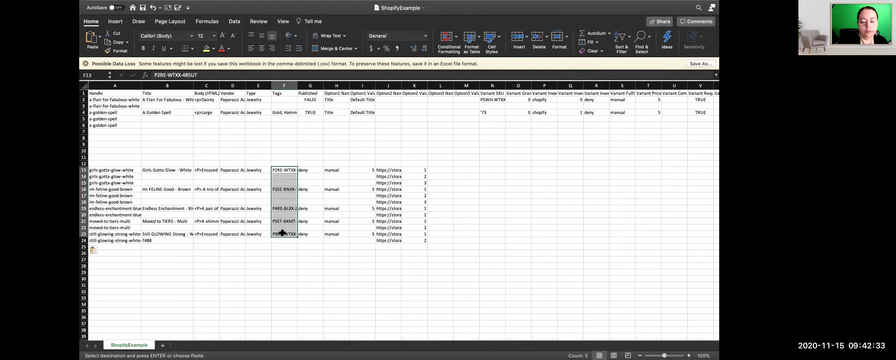
left_click(281, 144)
left_click(307, 142)
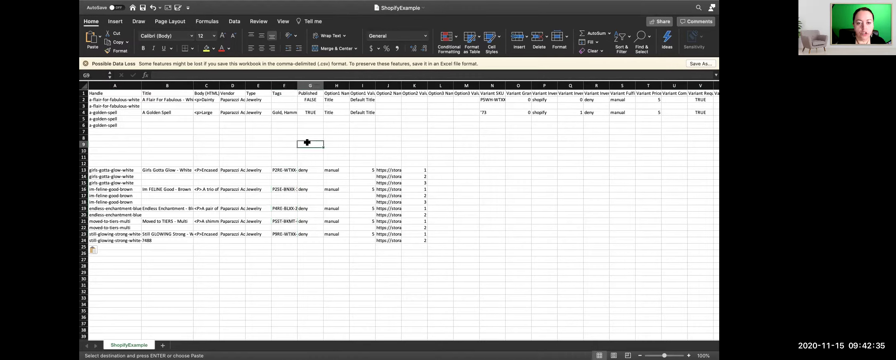
left_click(326, 143)
left_click(357, 144)
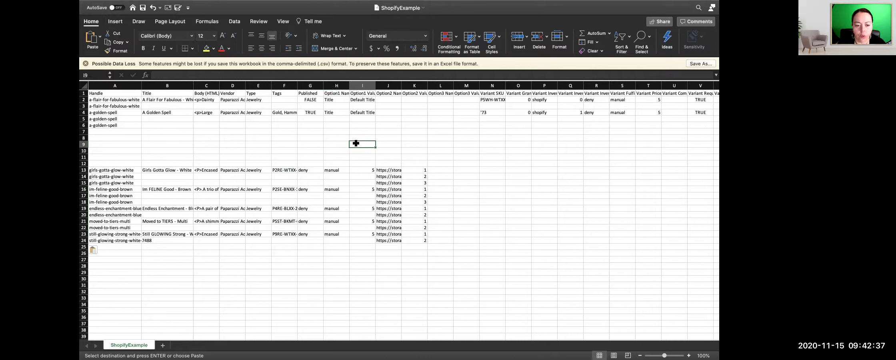
left_click(386, 142)
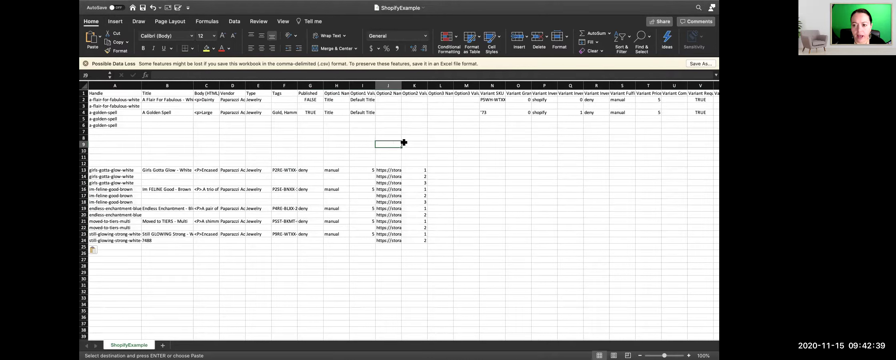
left_click(410, 142)
left_click(444, 145)
left_click(463, 146)
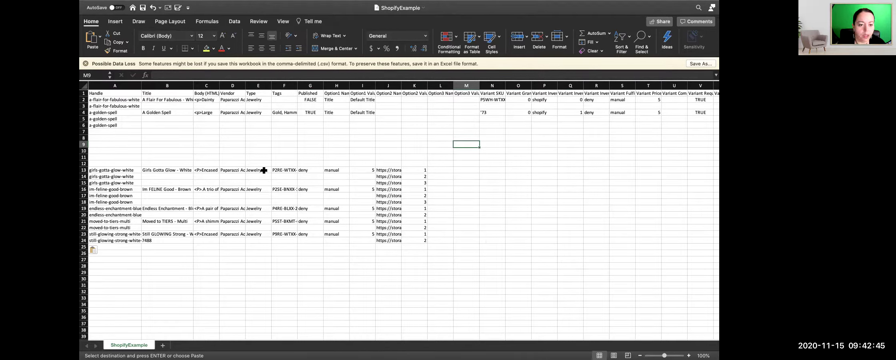
Insert blank cells at F13:M24 with Shift cells right so the pasted SKUs fall under Variant SKU
left_click_drag(277, 169, 456, 237)
right_click(331, 191)
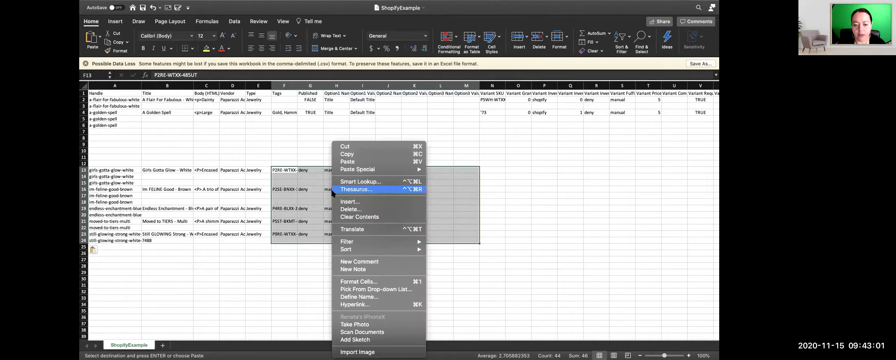
left_click(338, 201)
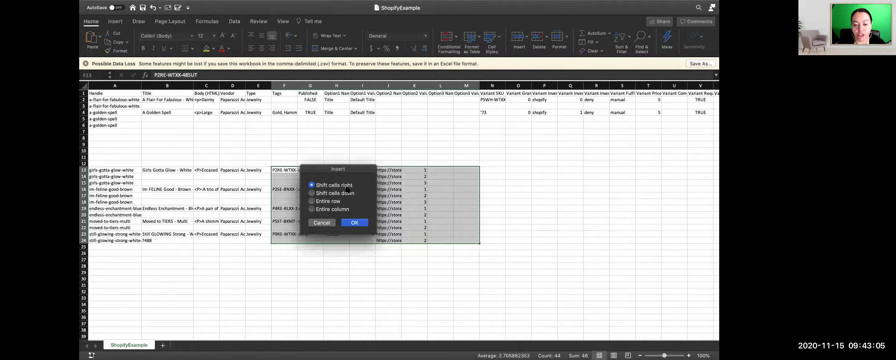
left_click(353, 223)
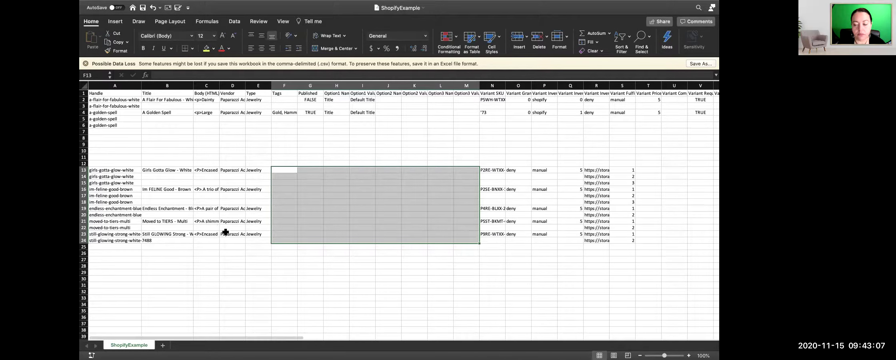
Insert blank cells at O13:Q24, shifting the deny, manual and price values right under their matching variant headers, and deselect
left_click_drag(239, 338, 292, 339)
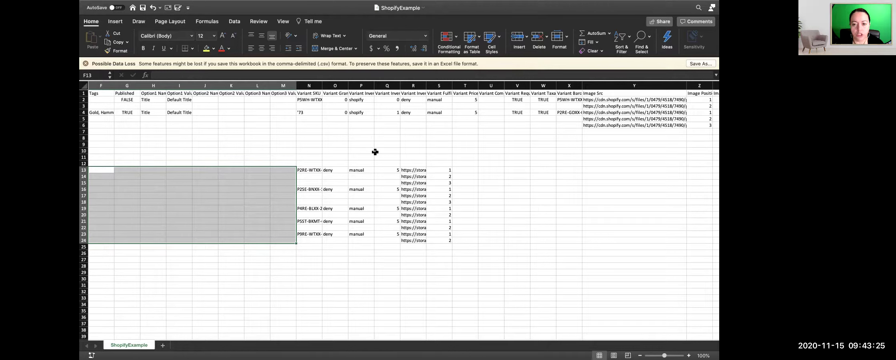
left_click_drag(332, 170, 380, 240)
right_click(365, 226)
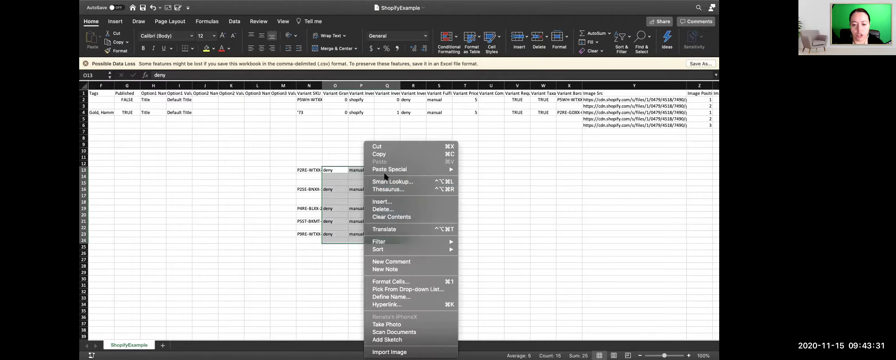
left_click(382, 202)
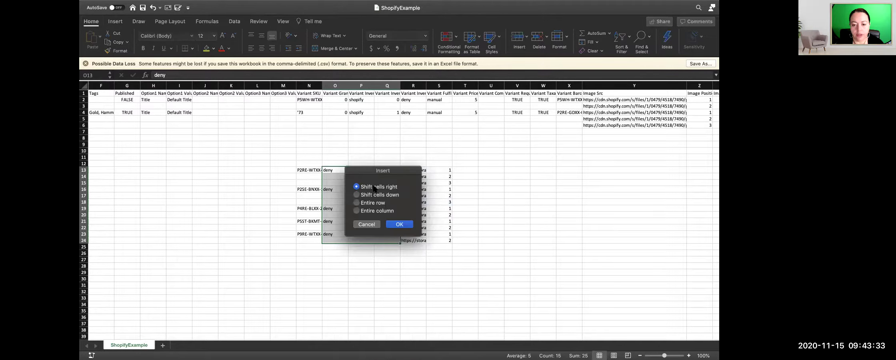
left_click(396, 225)
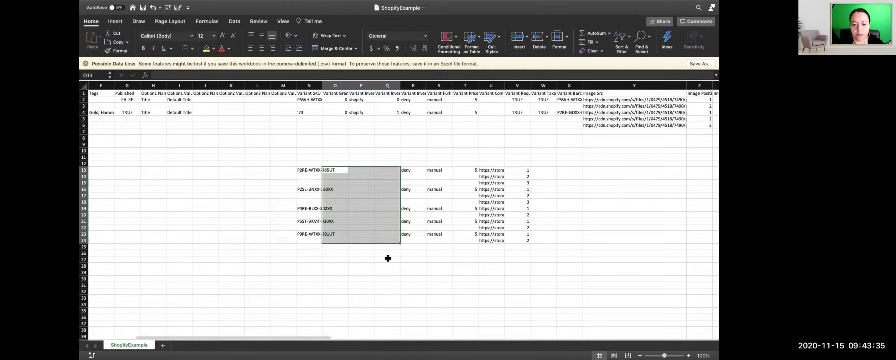
left_click(387, 258)
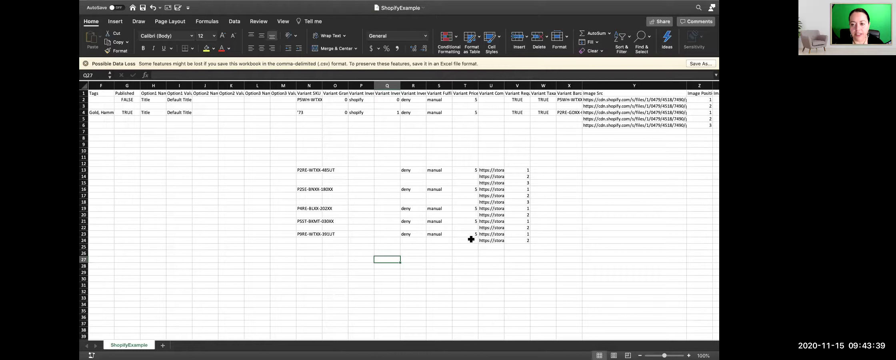
Insert blank cells at U13:X24, shifting the image links and numbers right under Image Src and Image Position
left_click_drag(200, 339, 258, 340)
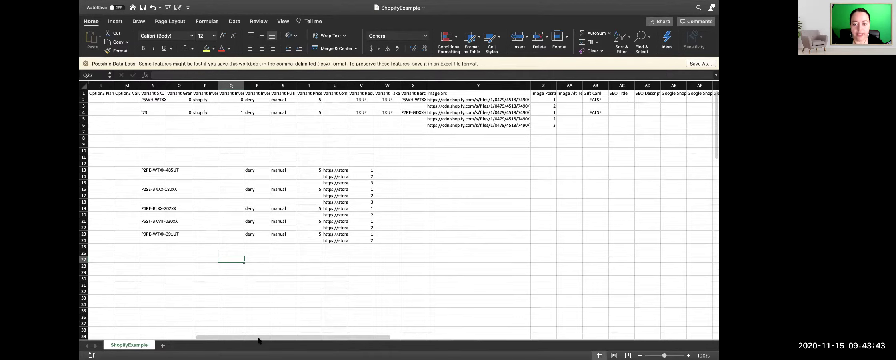
left_click(331, 170)
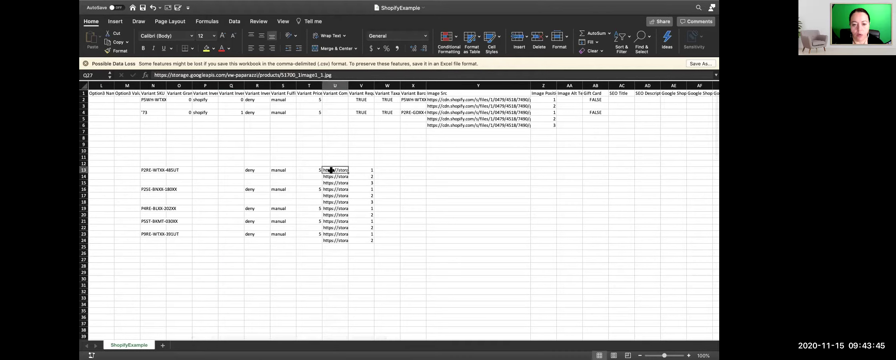
left_click_drag(335, 170, 422, 239)
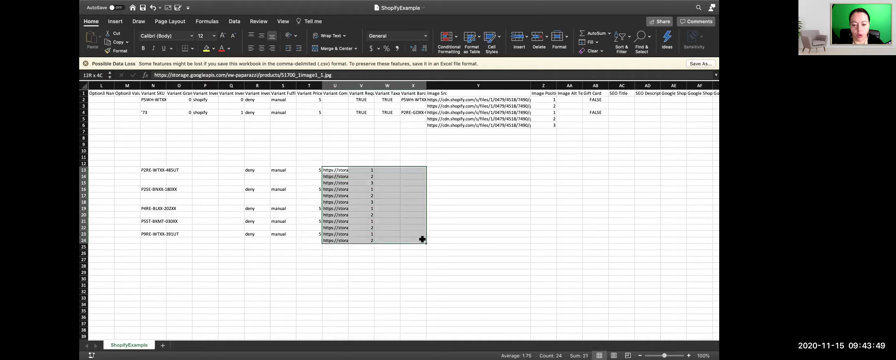
right_click(333, 206)
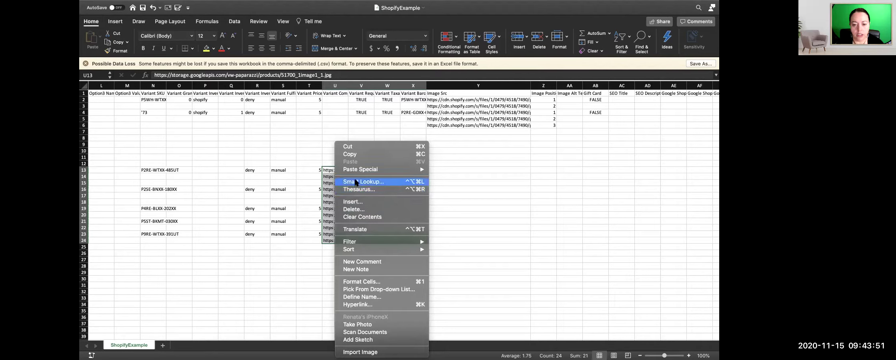
left_click(352, 202)
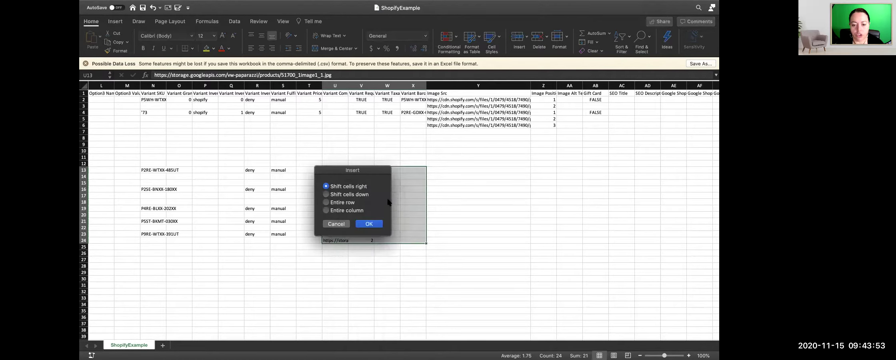
left_click(365, 224)
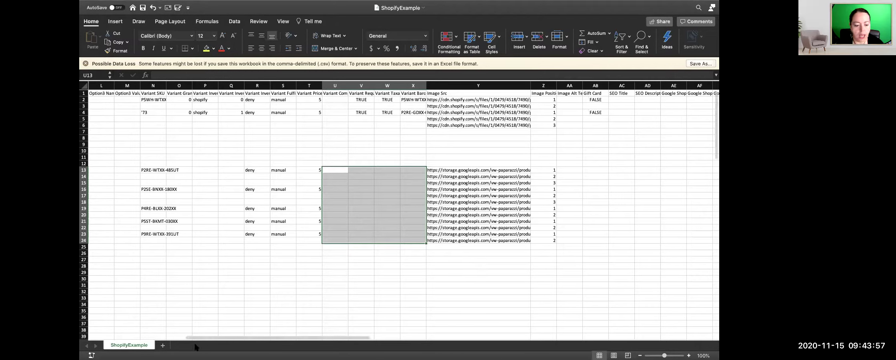
Check the shifted image links and position numbers against the Image Src and Image Position headers
left_click_drag(208, 339, 276, 336)
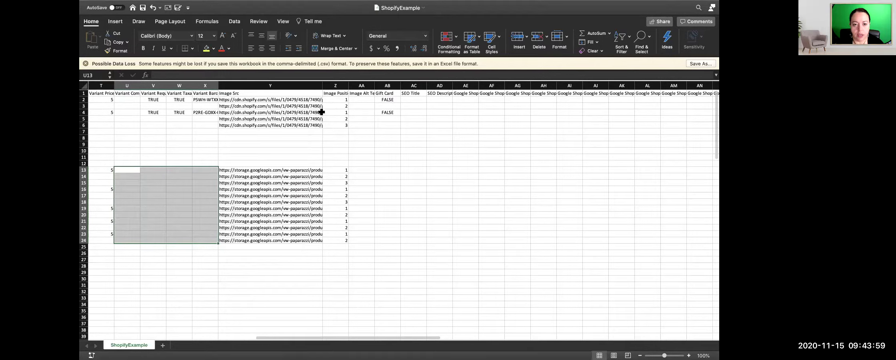
left_click(335, 172)
key("Down")
key("Down")
scroll(384, 266, "down", 3)
scroll(384, 267, "up", 3)
Copy the 2.75 cost per item from AU4 and paste it into AU14 and AU17
left_click_drag(327, 339, 387, 336)
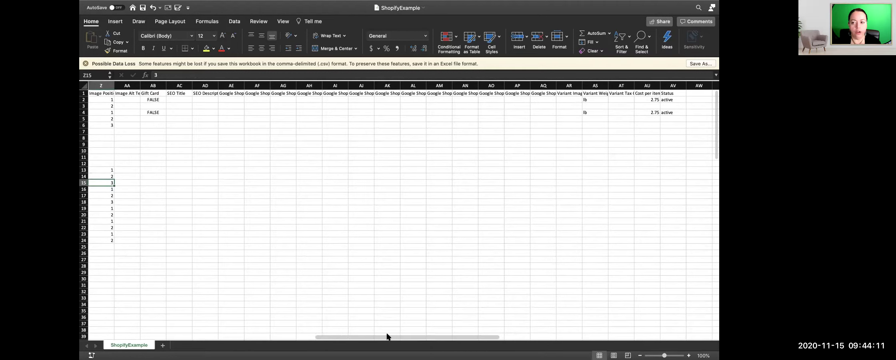
left_click(645, 113)
right_click(645, 113)
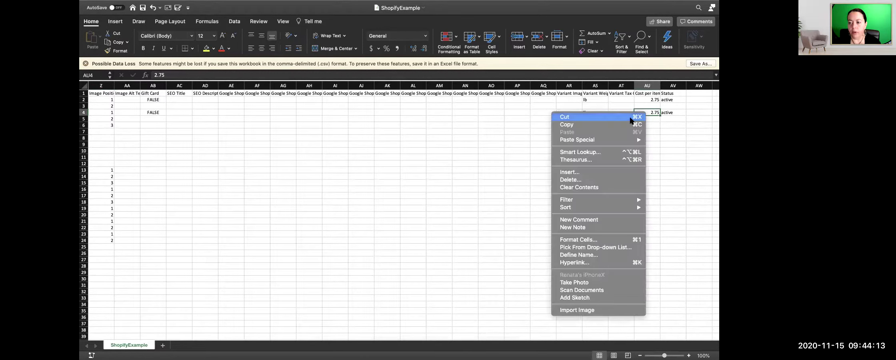
left_click(644, 176)
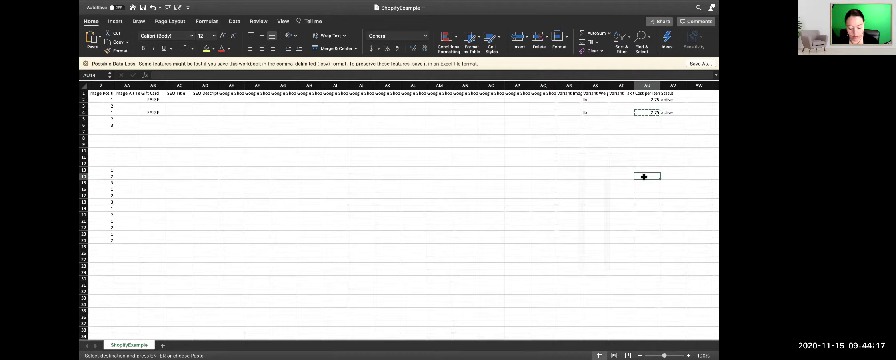
key("ctrl+v")
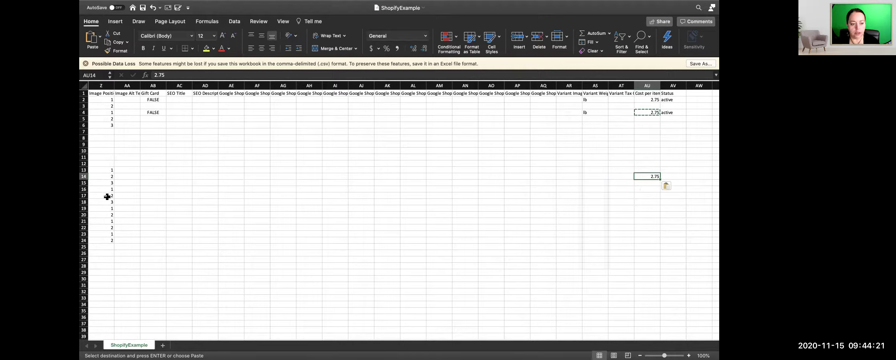
left_click(647, 194)
key("super+v")
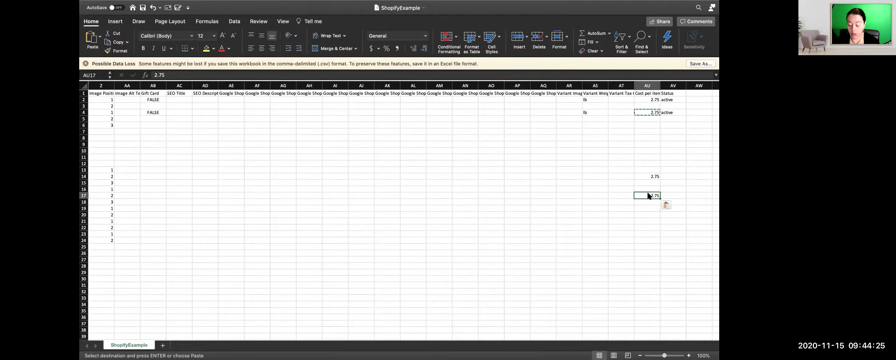
Paste the copied 2.75 cost per item into AU19, AU21 and AU23, and move off the column
key("Down")
key("Down")
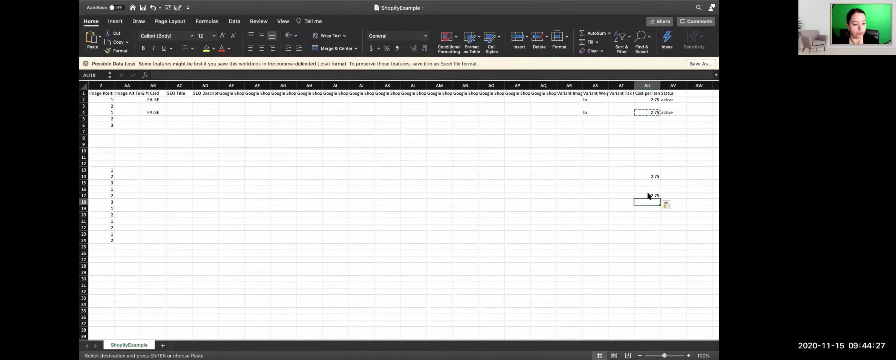
key("super+v")
key("Down")
key("Down")
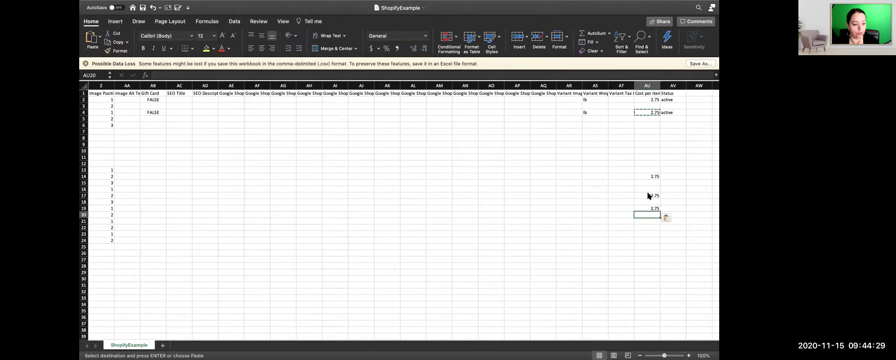
key("super+v")
key("Down")
key("Down")
key("super+v")
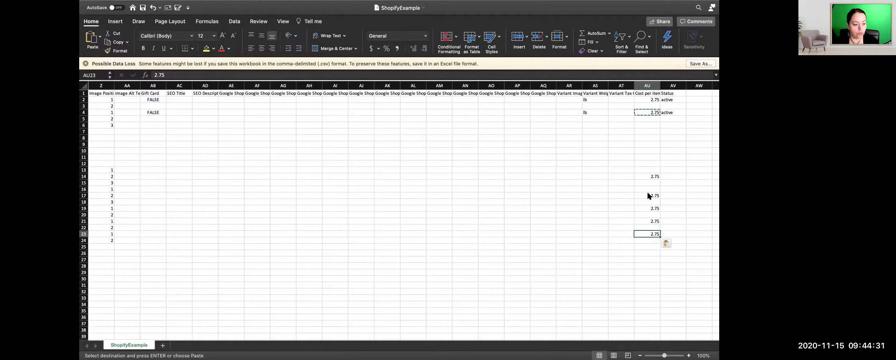
left_click(569, 254)
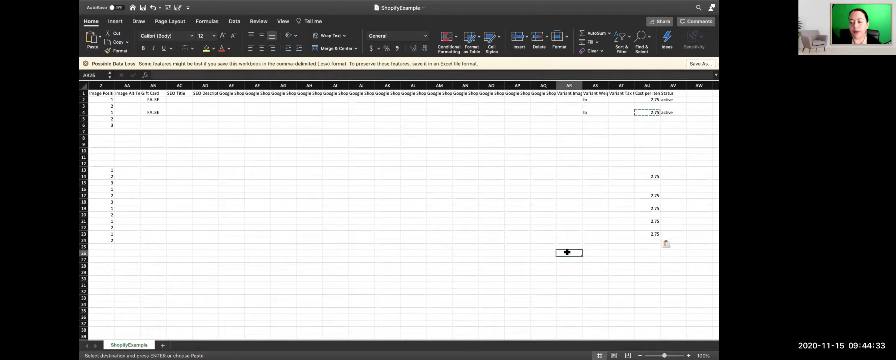
Review the alignment of product rows 13 to 24 with the headers from Handle onward, going across row 23 past Image Position
left_click_drag(342, 340, 120, 331)
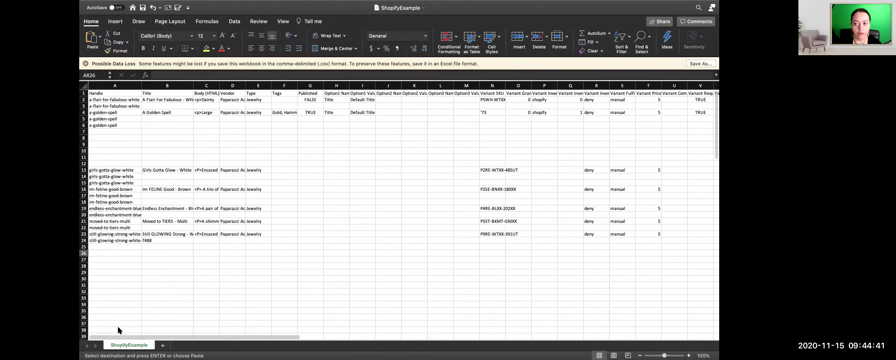
left_click_drag(118, 327, 178, 327)
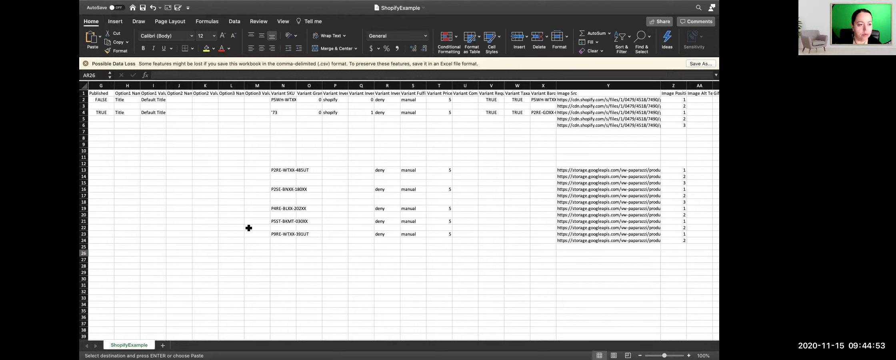
left_click(267, 233)
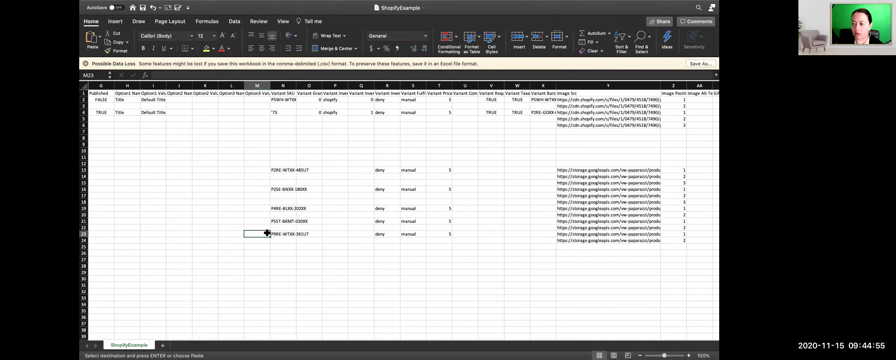
key("Right")
key("Right")
key("Right")
key("Right")
key("Right")
key("Right")
key("Right")
key("Right")
key("Right")
key("Right")
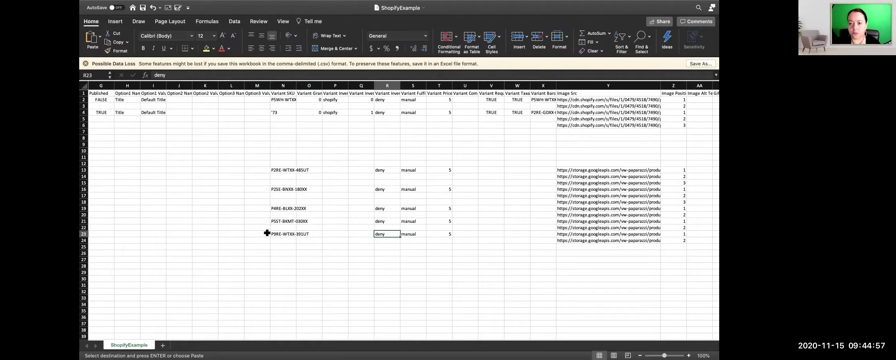
key("Right")
key("Right")
key("Right")
key("Right")
key("Right")
key("Right")
key("Right")
key("Right")
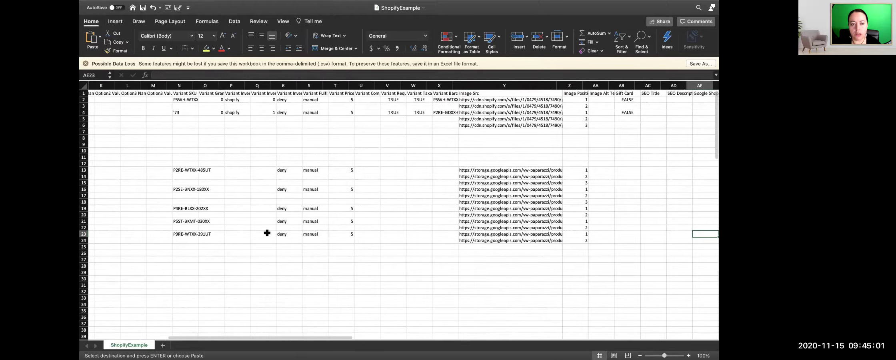
Widen the Variant Inventory Qty column and review how the product rows from row 13 line up with it
key("Right")
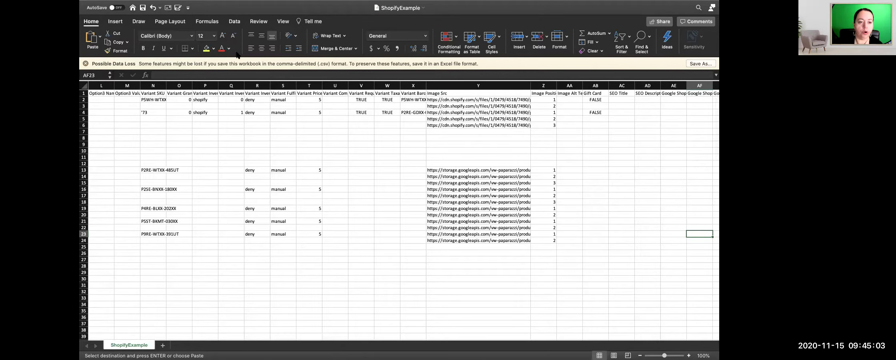
left_click_drag(243, 86, 271, 85)
left_click(249, 167)
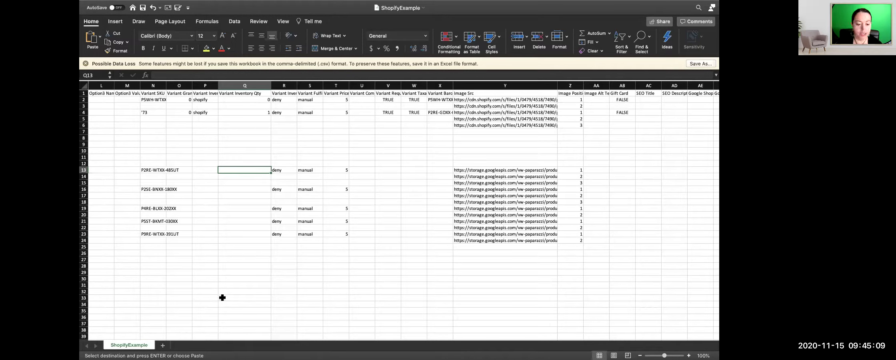
left_click_drag(198, 338, 83, 336)
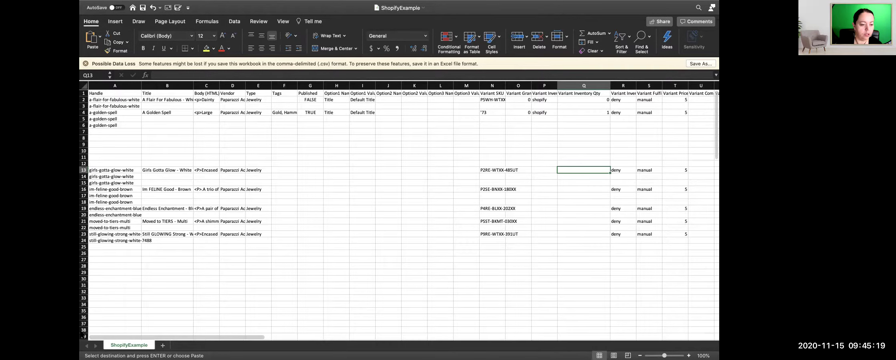
scroll(209, 321, "right", 10)
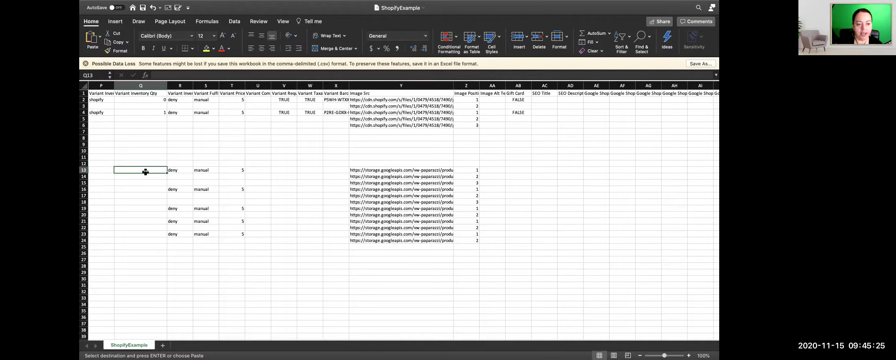
Enter Variant Inventory Qty values of 5 in Q13, Q16 and Q19, 20 in Q21, and 5 in Q23
type("5")
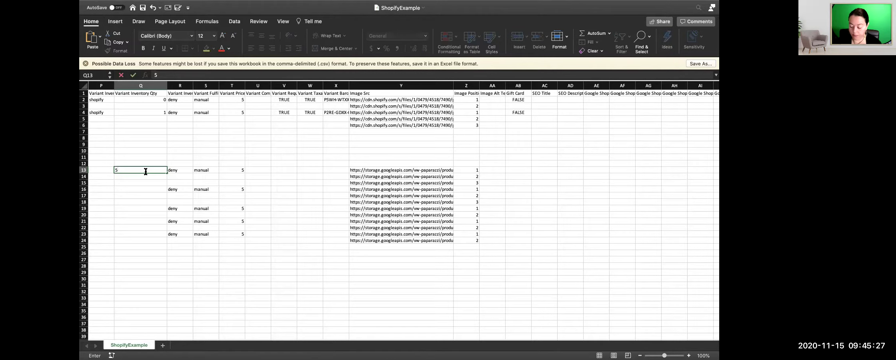
key("Return")
key("Return")
key("Return")
type("5")
key("Return")
key("Return")
key("Return")
type("5")
key("Return")
key("Return")
type("20")
key("Return")
key("Return")
type("5")
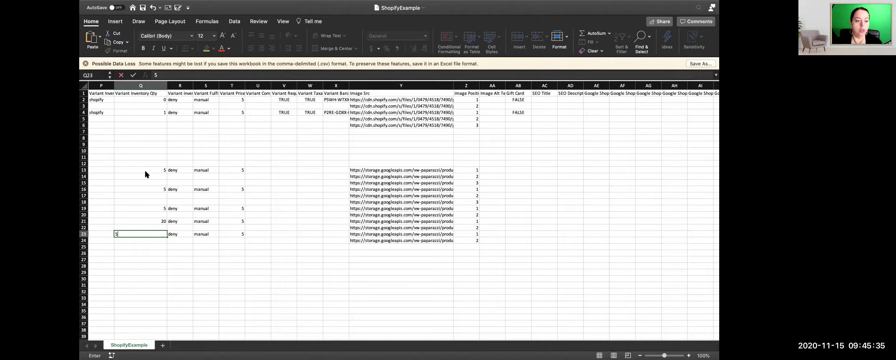
left_click(141, 259)
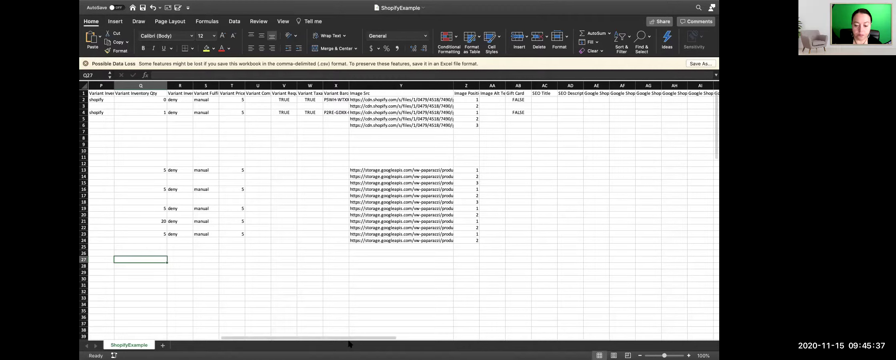
Delete the empty rows 7 to 12 between the product blocks and widen the Tags column
left_click_drag(329, 337, 160, 338)
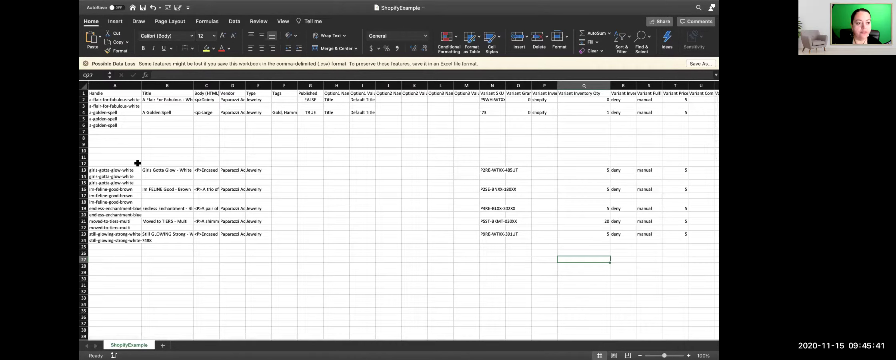
left_click_drag(85, 131, 86, 164)
right_click(111, 146)
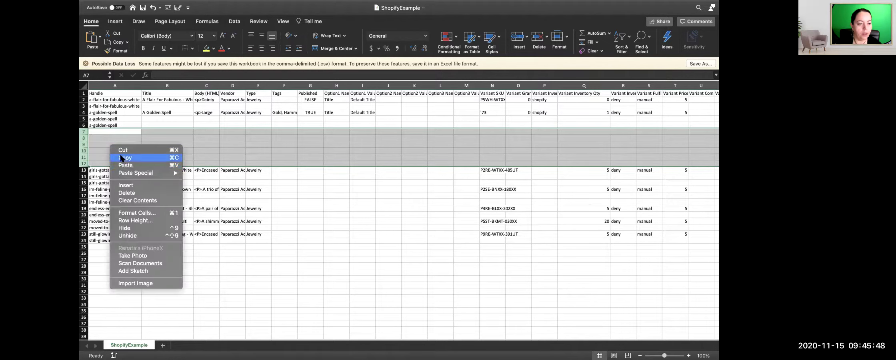
left_click(127, 192)
left_click(284, 233)
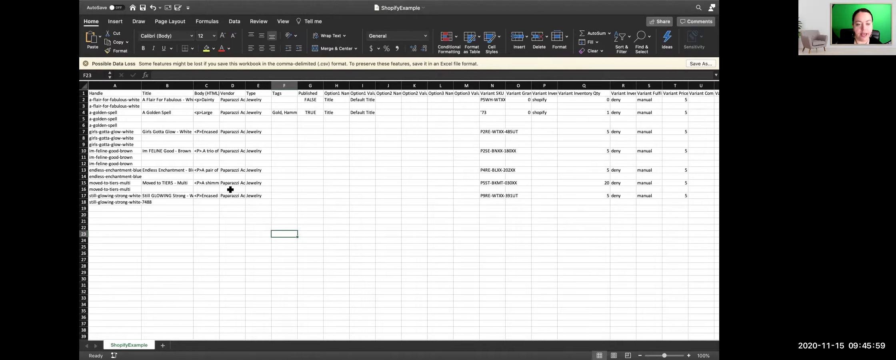
left_click_drag(297, 84, 324, 84)
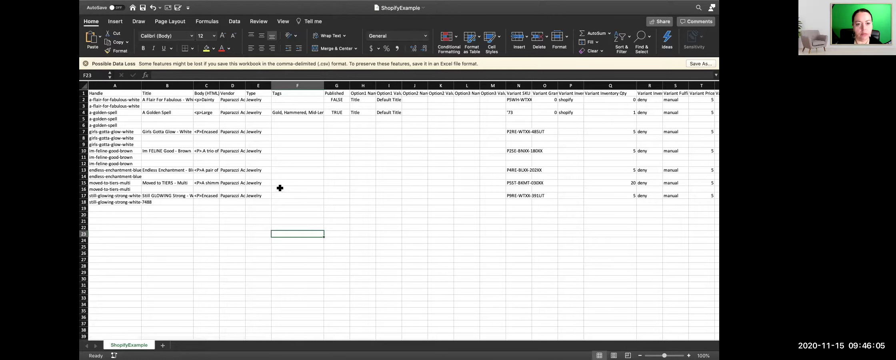
Copy the Published value TRUE from G4 and paste it into G7, G10, G13, G15 and G17
right_click(337, 112)
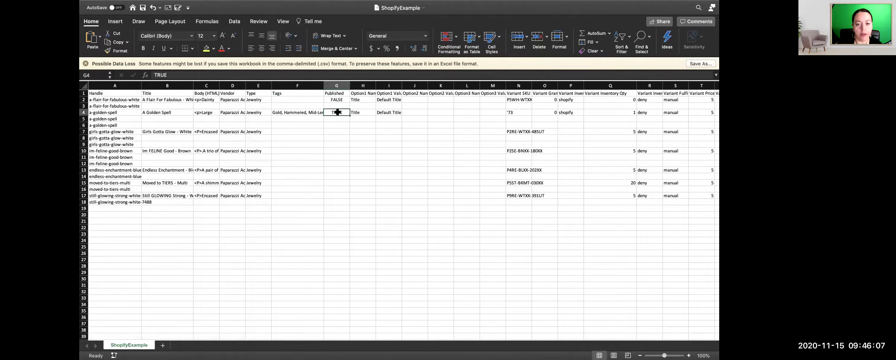
left_click(349, 116)
left_click(328, 131)
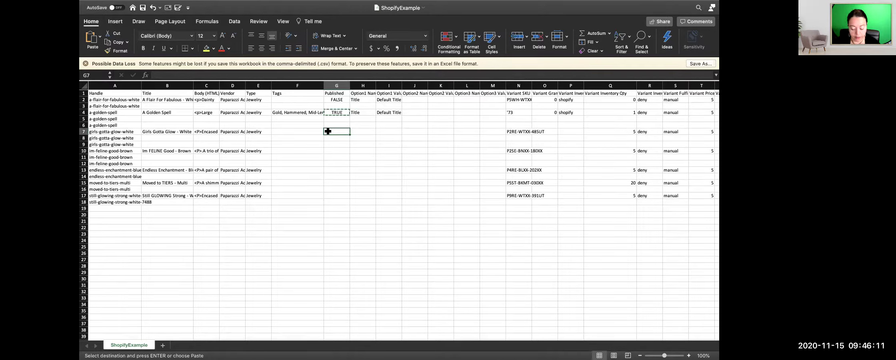
key("super+v")
left_click(332, 151)
key("super+v")
left_click(331, 165)
left_click(332, 170)
key("super+v")
left_click(332, 183)
key("super+v")
left_click(335, 195)
key("super+v")
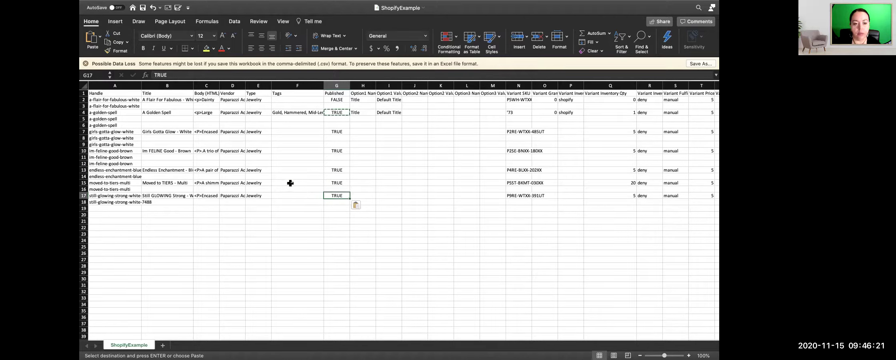
Look at the example tags in F4, save ShopifyExample and close the workbook
left_click(286, 112)
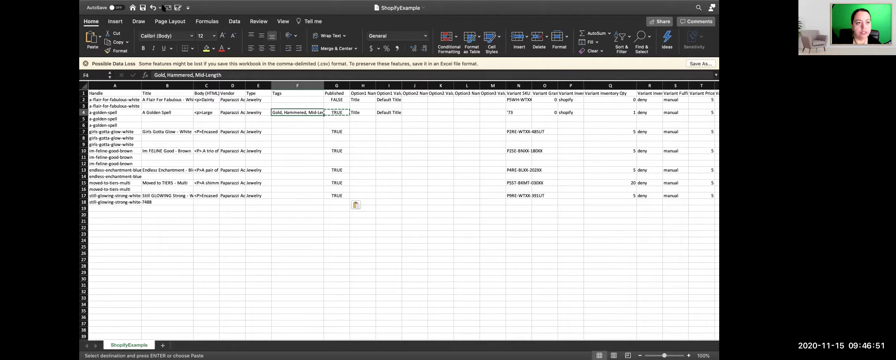
left_click(143, 8)
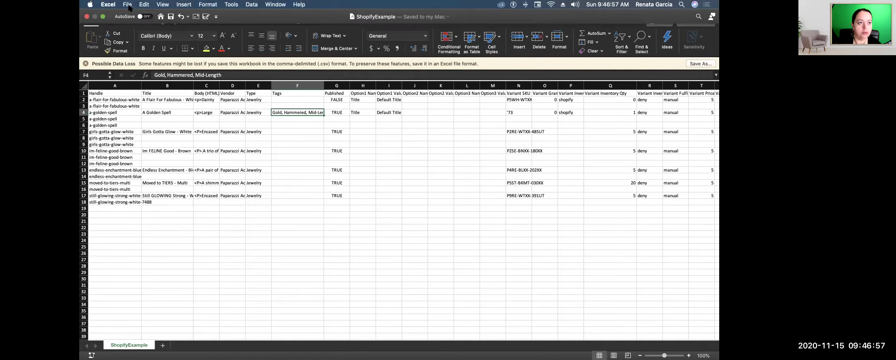
left_click(127, 4)
left_click(134, 49)
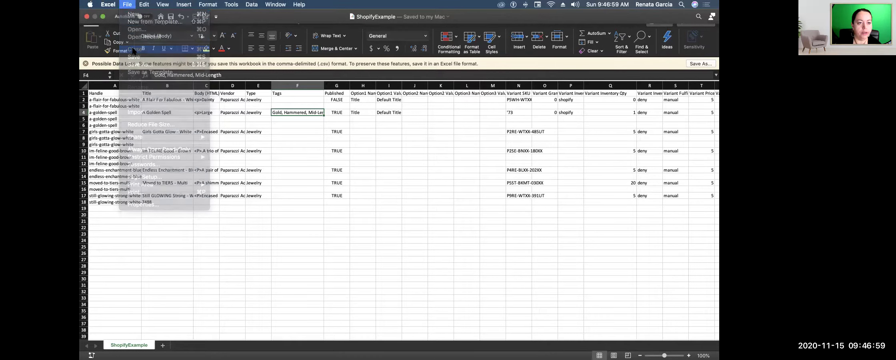
left_click(198, 247)
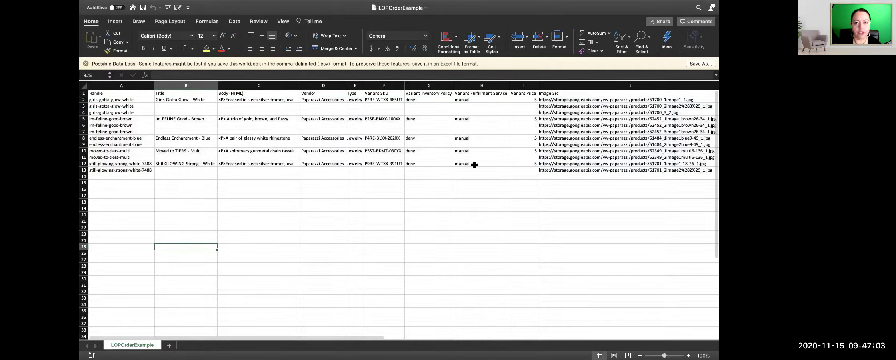
Take LOPOrderExample out of full screen and minimize it, switch to Shopify's Products page in Firefox, and open the CSV product import
mouse_move(97, 10)
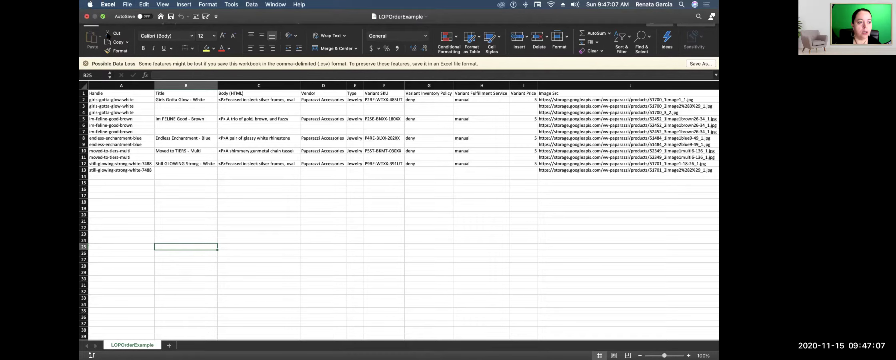
left_click(102, 17)
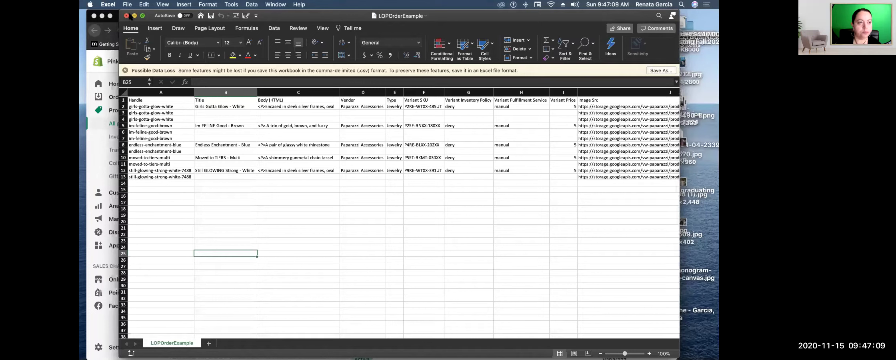
left_click(134, 15)
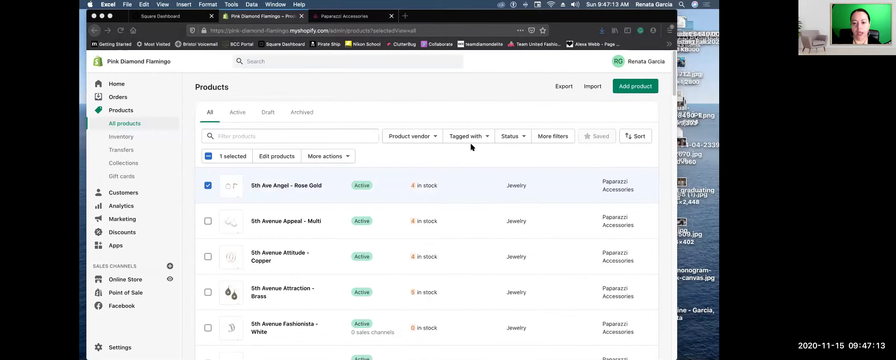
left_click(592, 88)
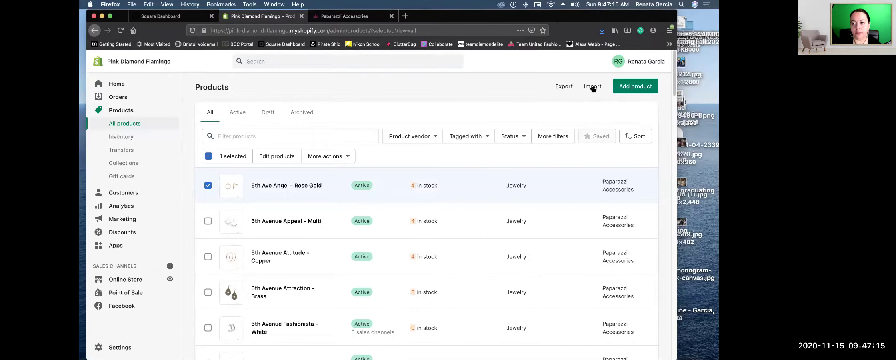
left_click(593, 88)
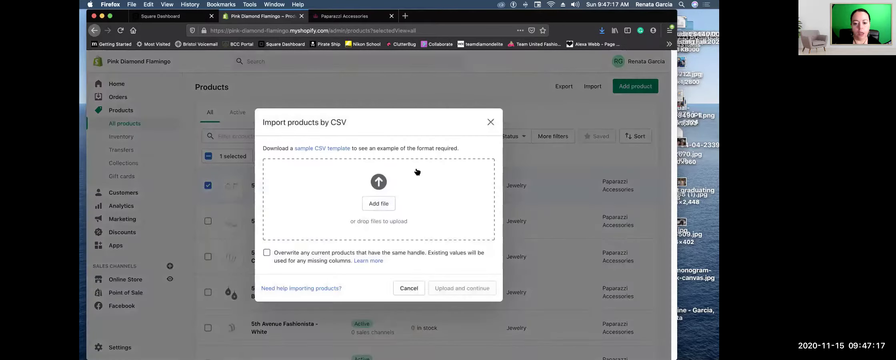
Search the whole Mac for "shopifyexam" and add ShopifyExample.csv as the import file
left_click(383, 205)
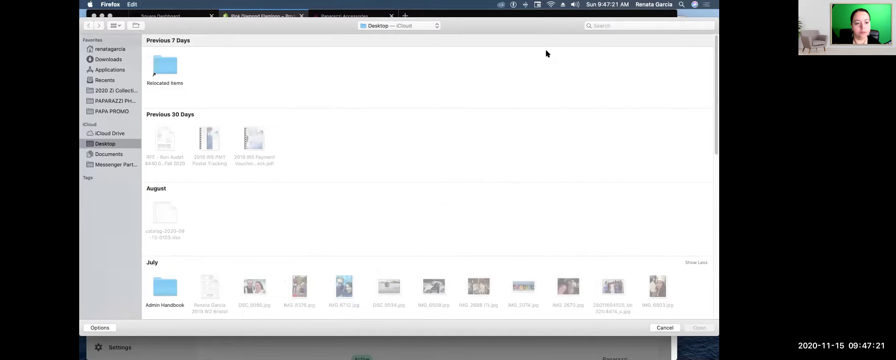
left_click(598, 26)
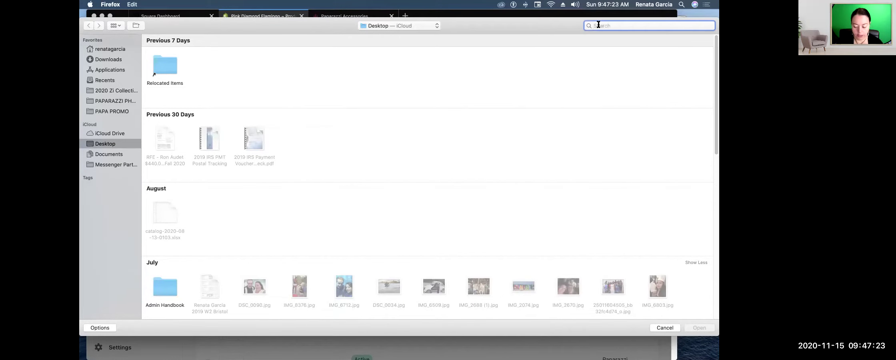
type("shopify")
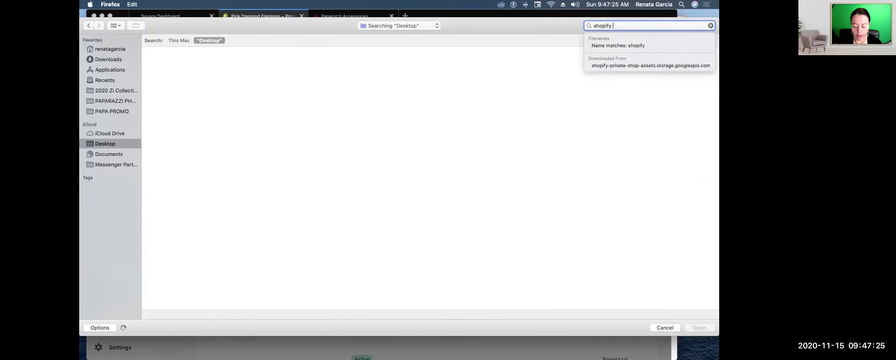
type("exam")
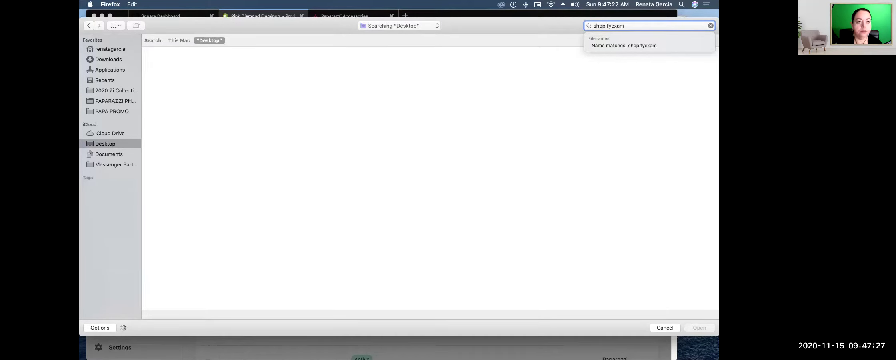
left_click(179, 40)
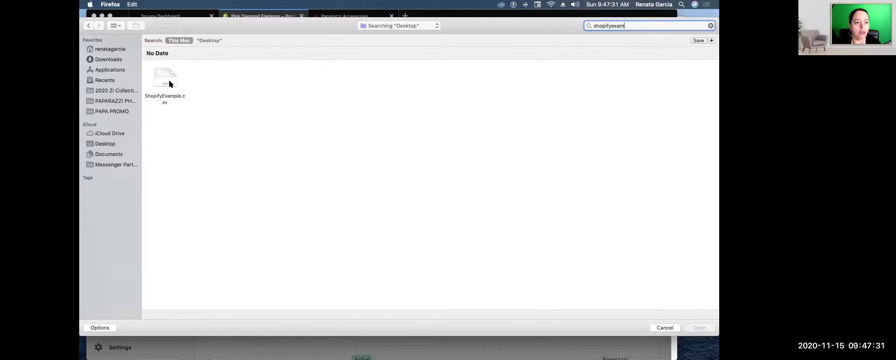
left_click(168, 81)
left_click(699, 328)
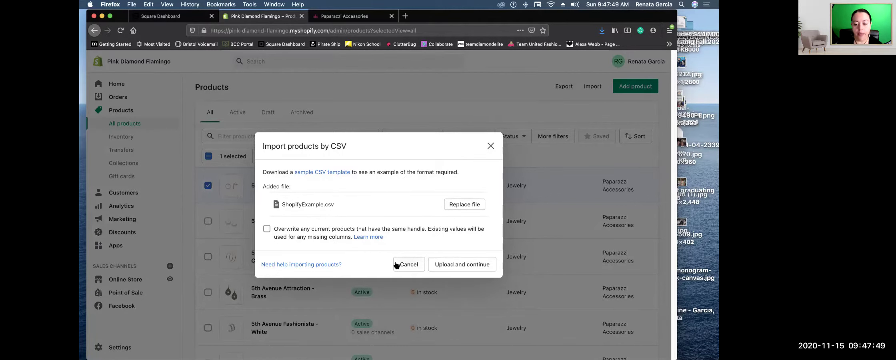
Upload ShopifyExample.csv without overwriting existing products, review the first product's preview, and import the products
left_click(459, 264)
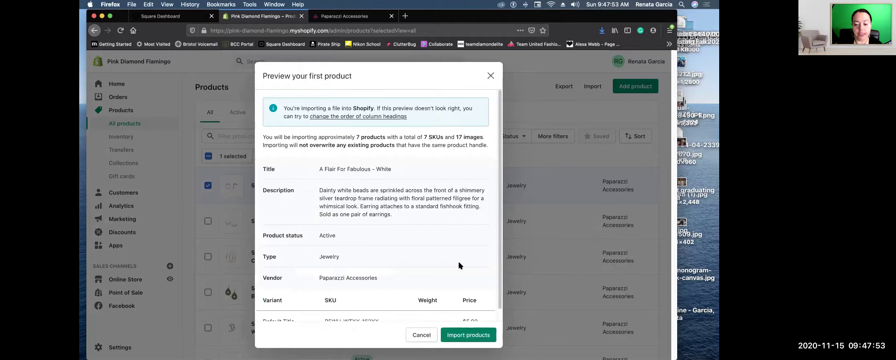
scroll(383, 246, "down", 1)
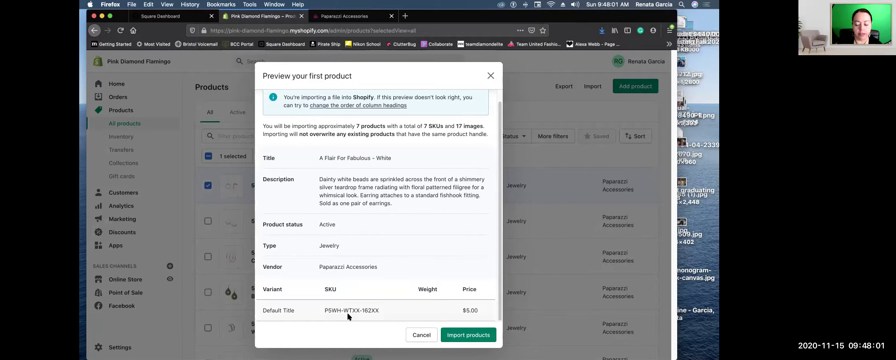
left_click(468, 335)
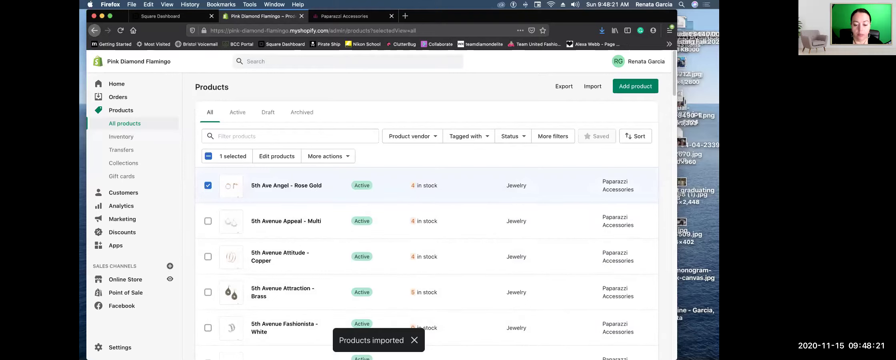
Filter the product list by "glowing" and look through the results for the imported item
left_click(253, 136)
type("glowing")
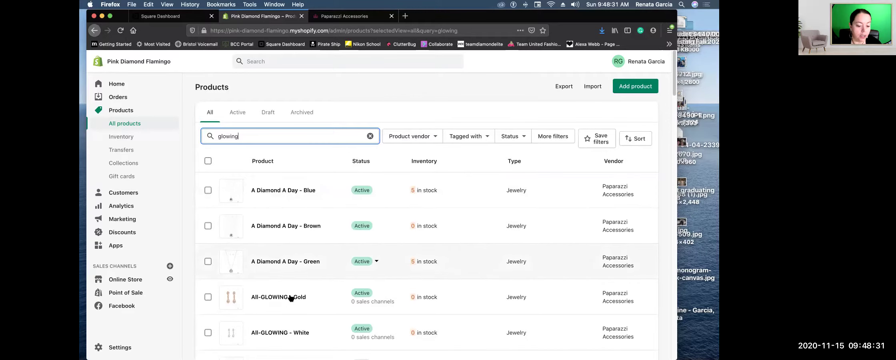
scroll(288, 304, "down", 4)
scroll(288, 311, "down", 15)
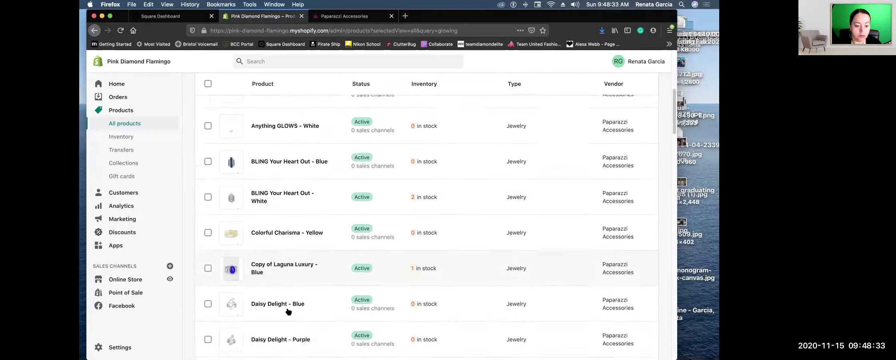
scroll(288, 312, "up", 20)
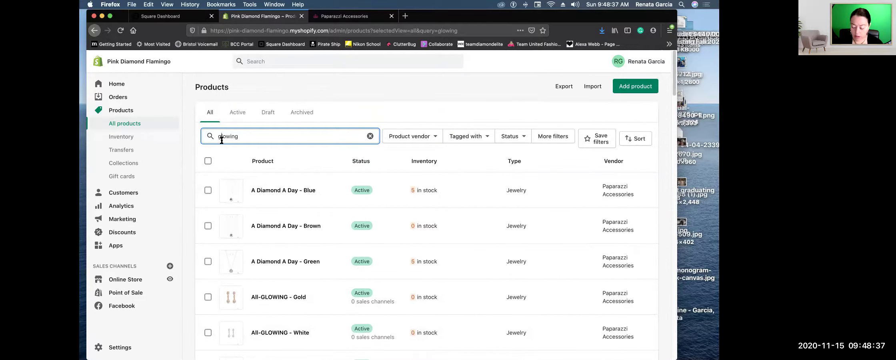
Narrow the product filter to "still glowing" to look for the imported item, and restore it to "glowing"
type("still")
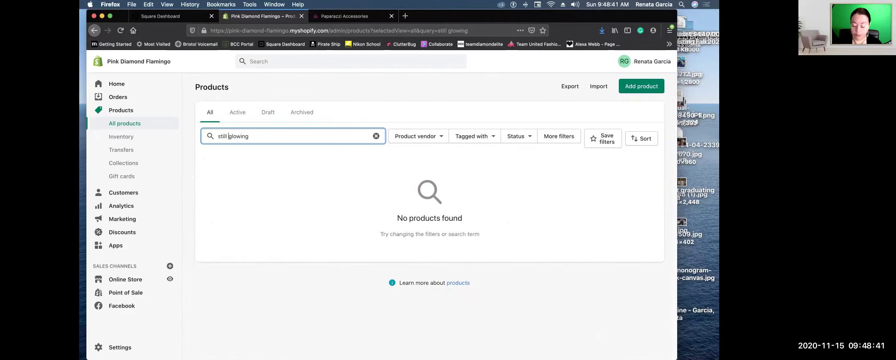
key("BackSpace")
key("BackSpace")
key("BackSpace")
key("BackSpace")
key("BackSpace")
key("BackSpace")
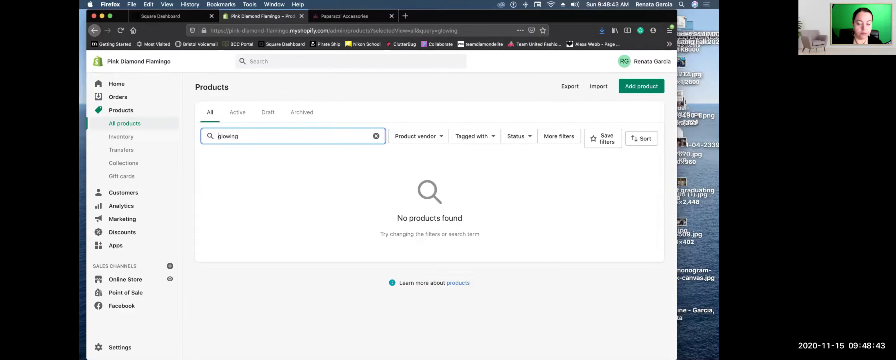
Look up another product name in the Paparazzi order and filter Shopify's product list by "endless enchant"
key("super+a")
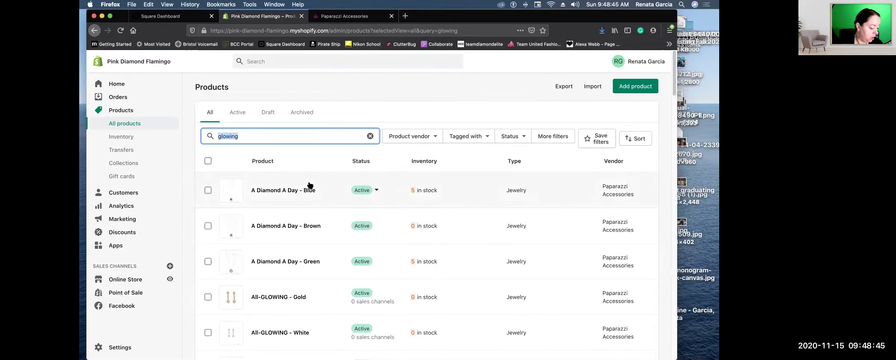
left_click(350, 16)
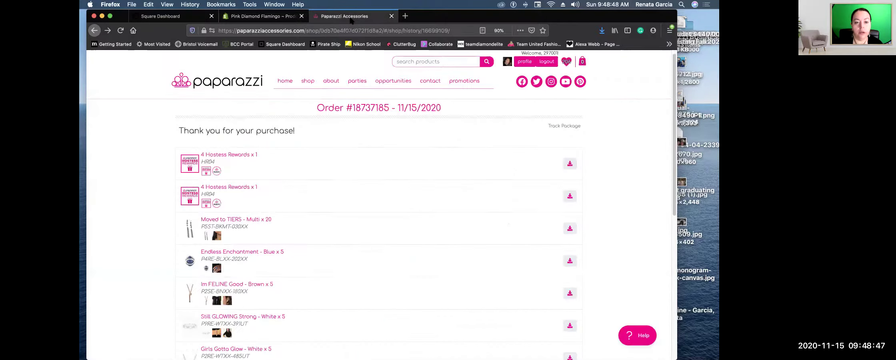
left_click(247, 16)
type("en")
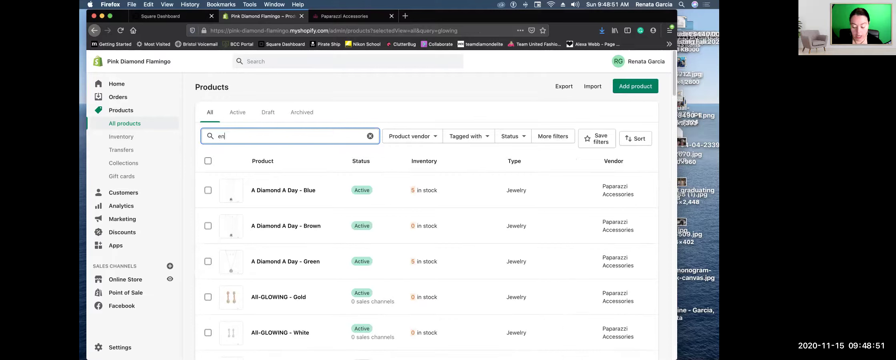
type("dless")
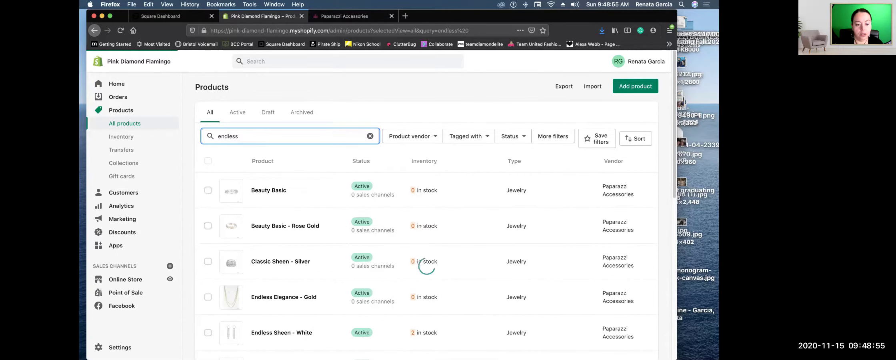
type(" enchantme")
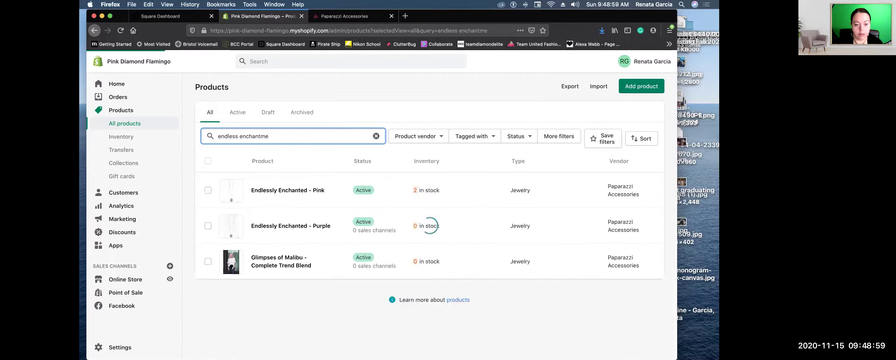
key("BackSpace")
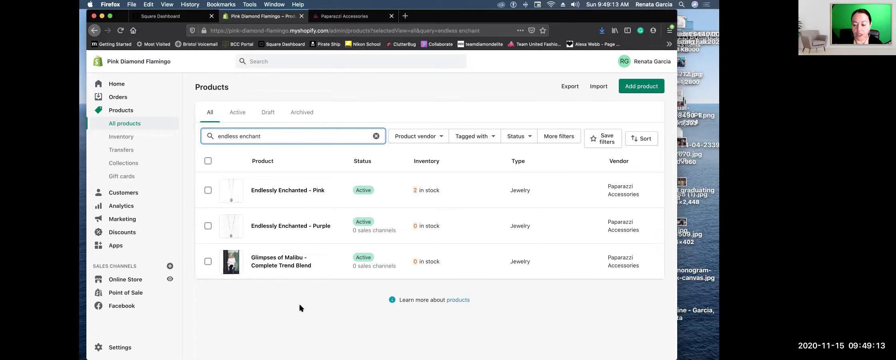
Open Endlessly Enchanted - Pink and examine its description, embedded logo image, media and pricing
left_click(287, 191)
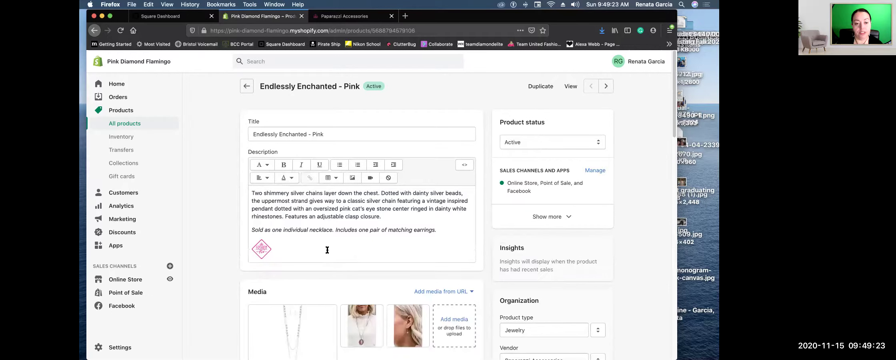
scroll(327, 250, "down", 5)
scroll(327, 250, "up", 5)
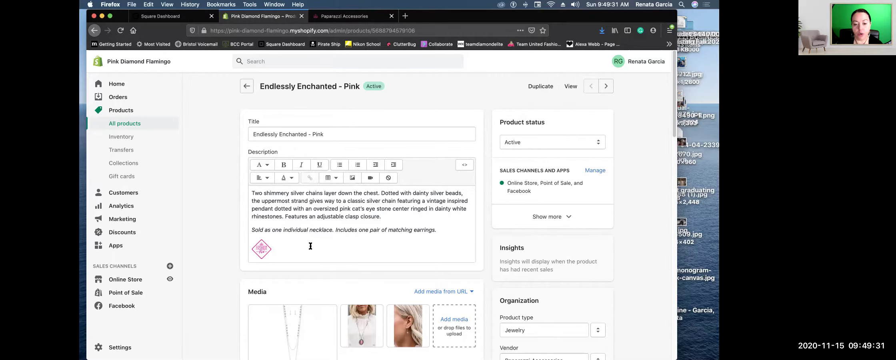
scroll(310, 245, "down", 5)
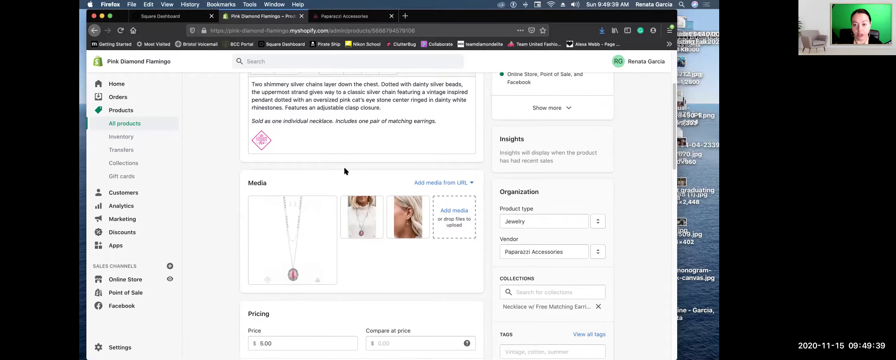
scroll(275, 129, "down", 1)
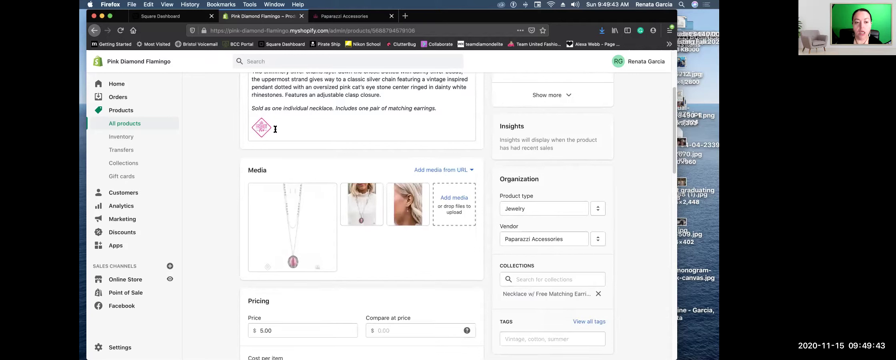
left_click(258, 128)
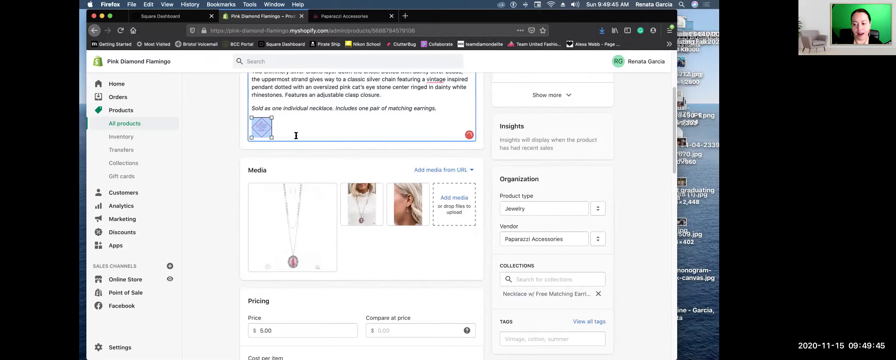
left_click(280, 128)
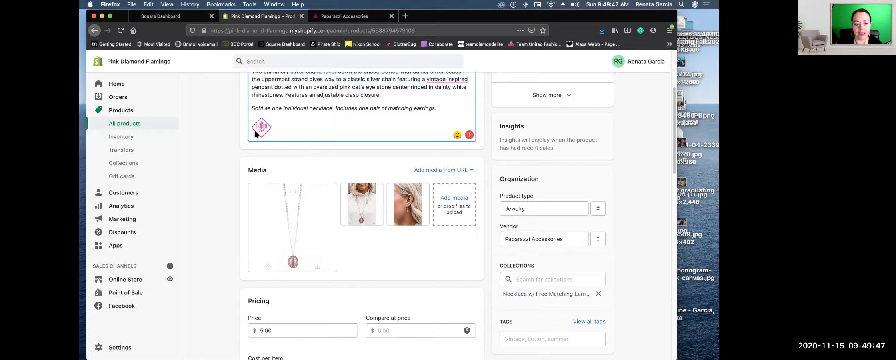
scroll(315, 148, "down", 2)
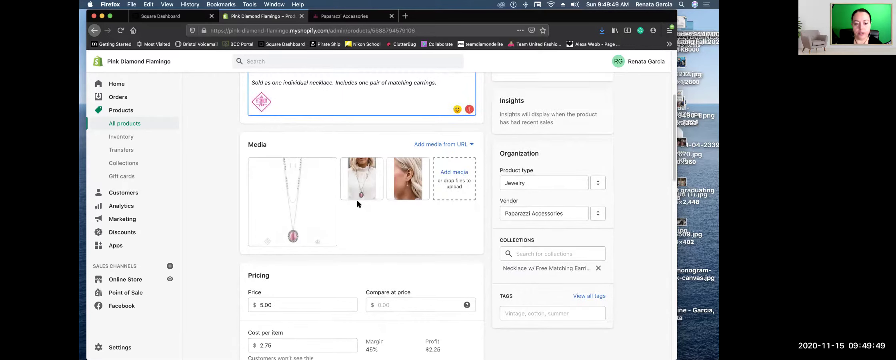
scroll(357, 199, "down", 2)
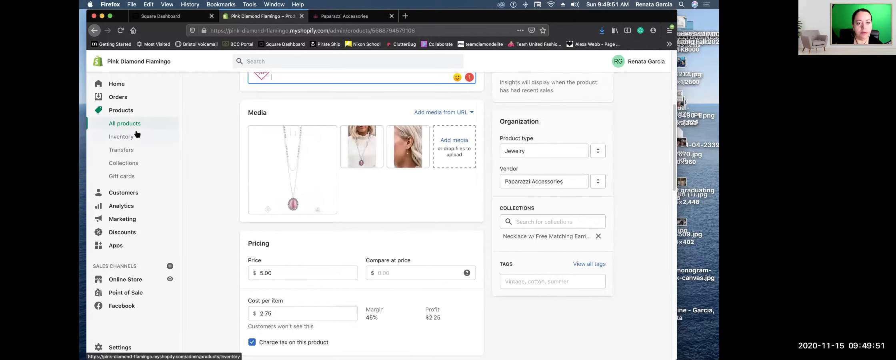
Stay on the Endlessly Enchanted - Pink page when leaving is questioned, and discard its unsaved changes
left_click(125, 124)
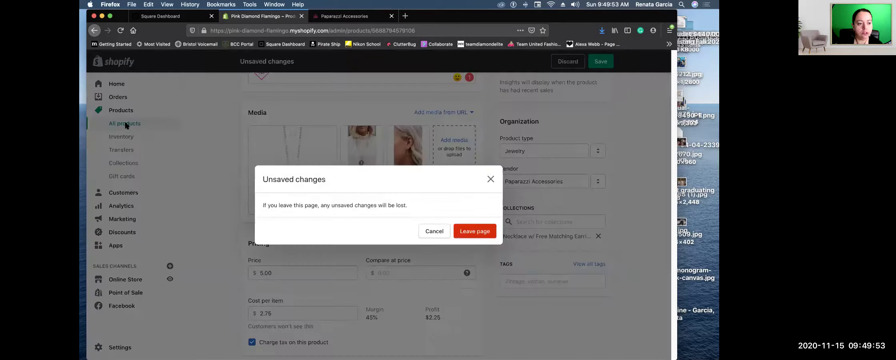
left_click(434, 231)
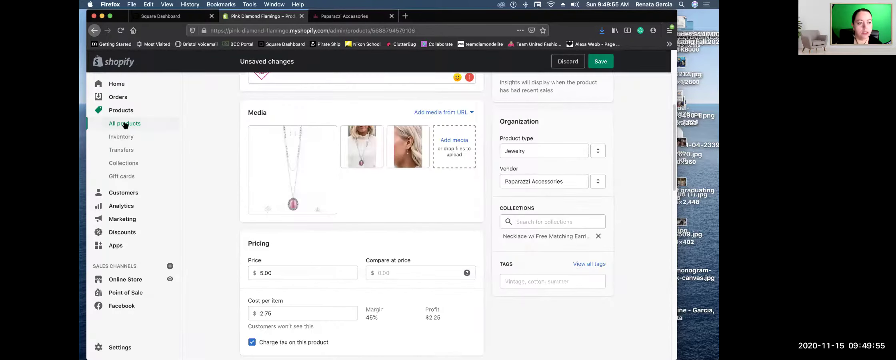
scroll(267, 218, "down", 1)
scroll(267, 218, "up", 6)
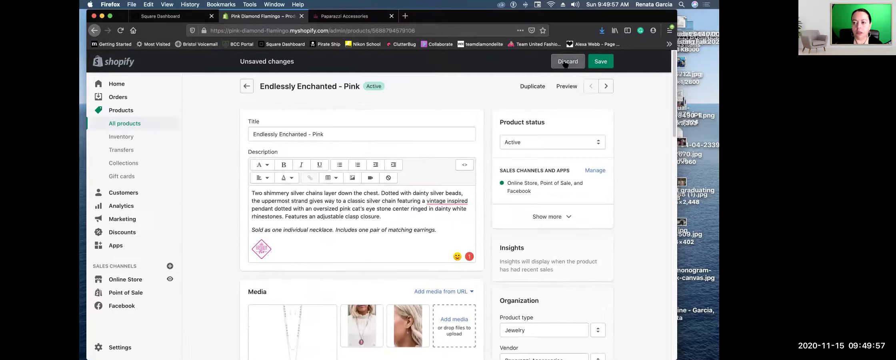
left_click(568, 61)
left_click(460, 233)
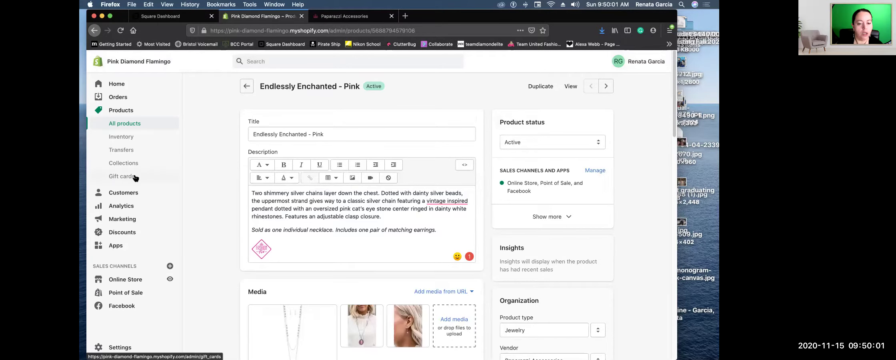
Return to the unfiltered list of all products and open 5th Avenue Fleek - Blue
left_click(122, 137)
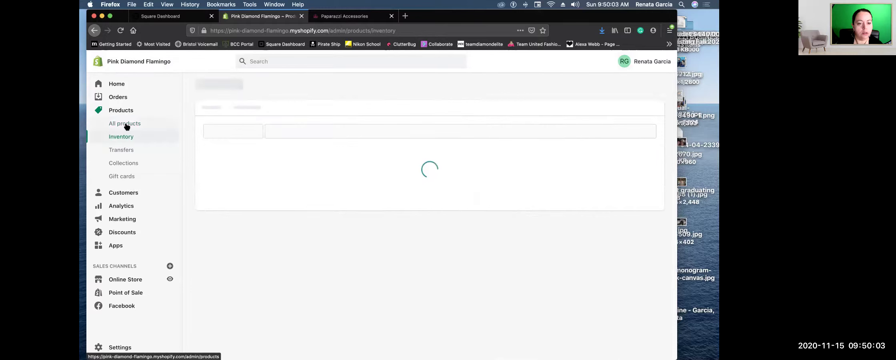
left_click(125, 124)
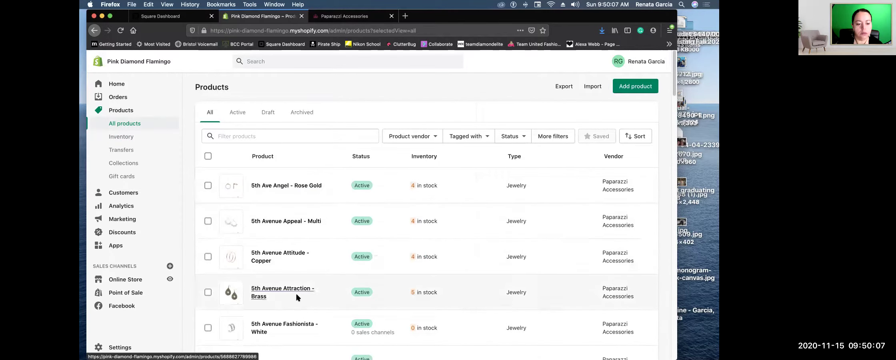
scroll(295, 291, "down", 5)
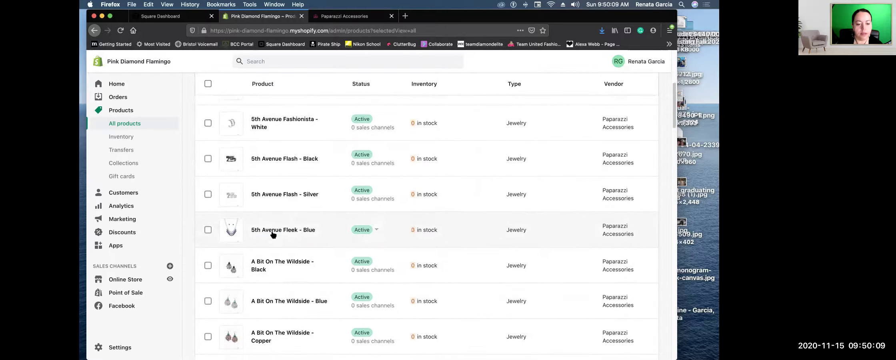
left_click(280, 235)
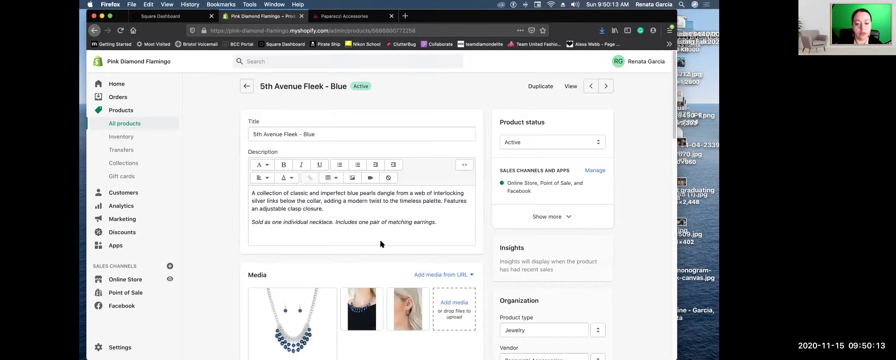
Review the description, media, price and cost per item of 5th Avenue Fleek - Blue
scroll(380, 240, "down", 5)
scroll(378, 237, "up", 3)
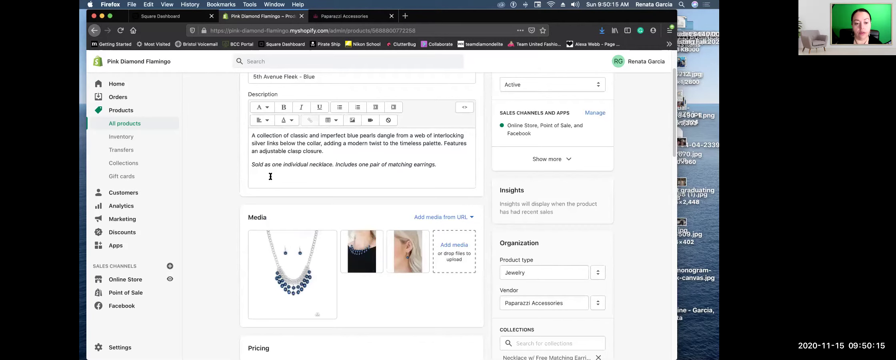
scroll(337, 194, "down", 3)
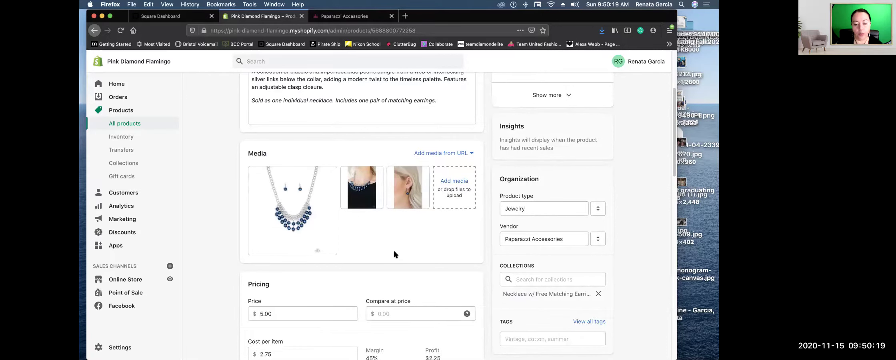
scroll(394, 249, "down", 8)
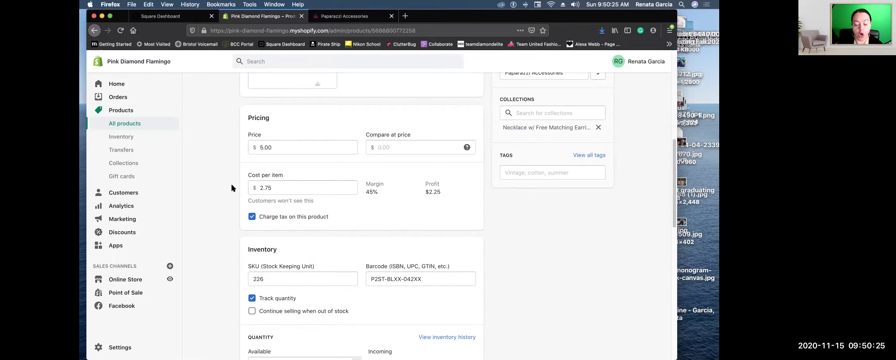
scroll(314, 224, "down", 5)
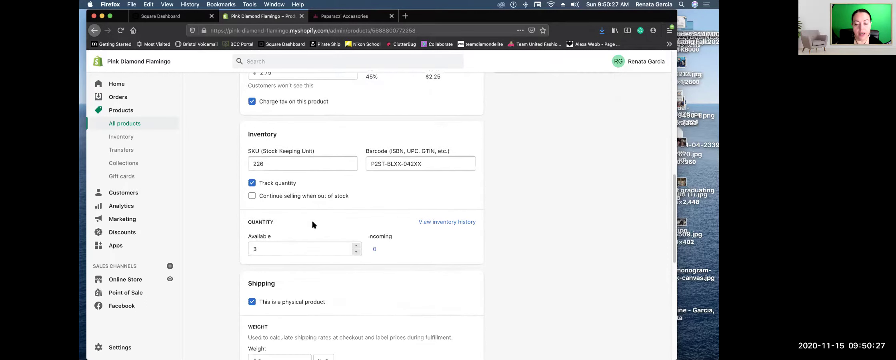
Examine the product's SKU, available quantity and barcode without changing them, and continue to its shipping details
scroll(316, 218, "up", 1)
left_click(282, 173)
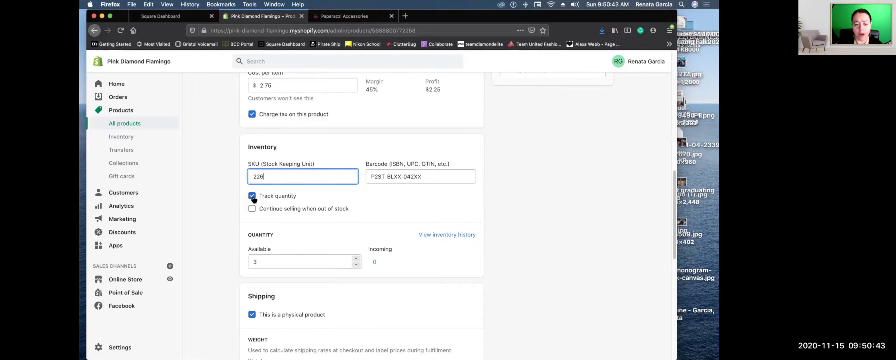
left_click(275, 263)
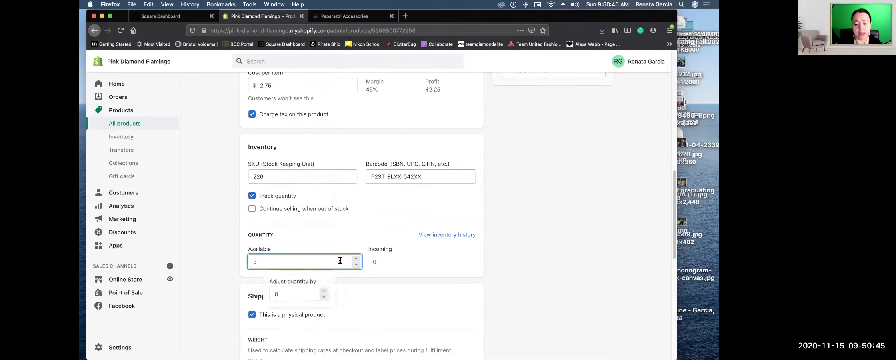
left_click(433, 171)
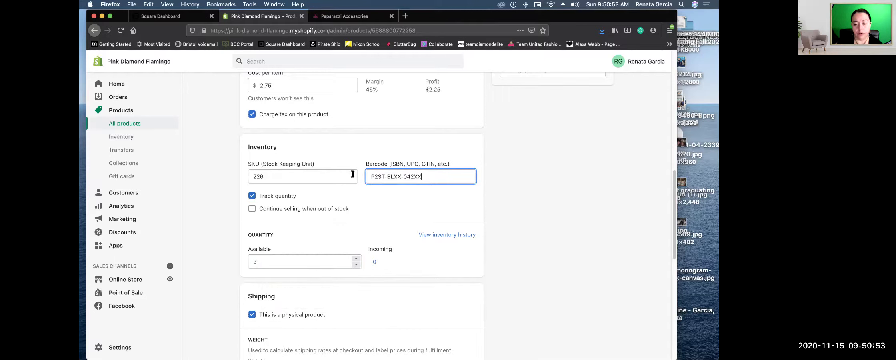
left_click(312, 175)
left_click(407, 175)
left_click(318, 177)
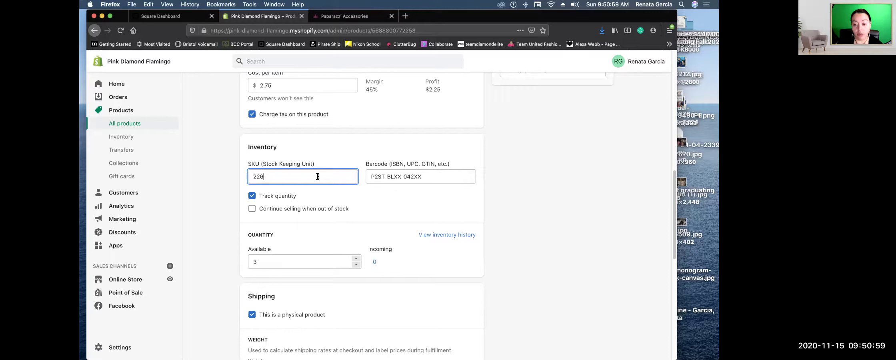
left_click(398, 176)
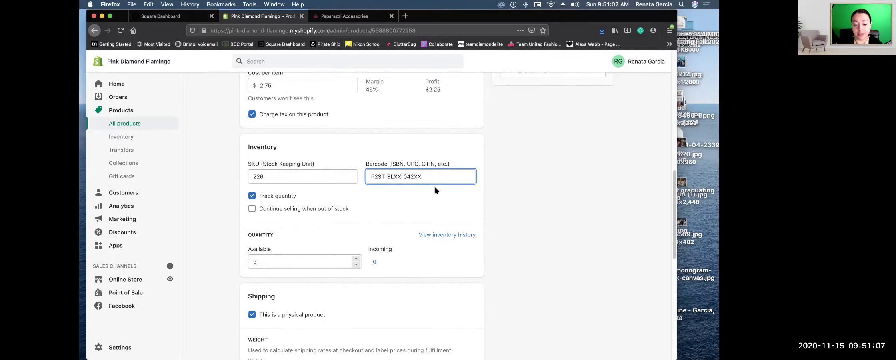
scroll(435, 187, "down", 3)
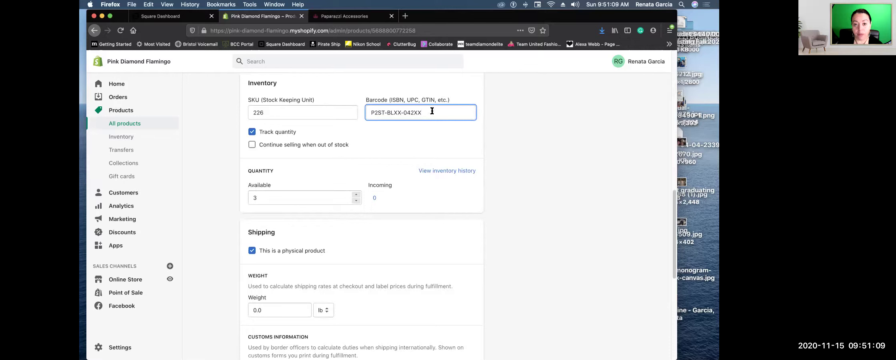
scroll(424, 140, "down", 5)
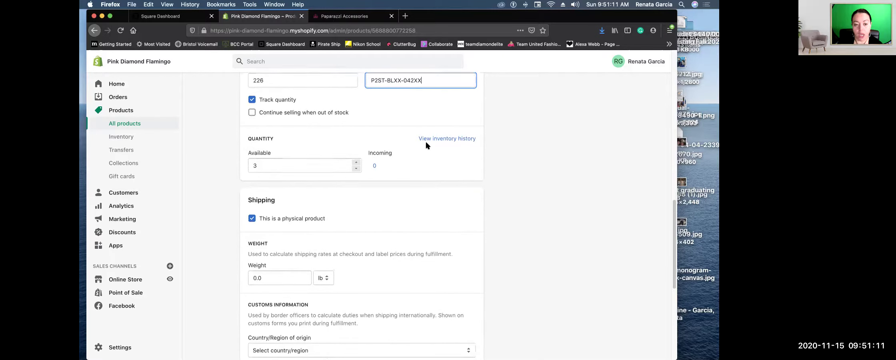
Review the weight, customs, variants and search engine listing details of 5th Avenue Fleek - Blue without changing them
scroll(425, 146, "down", 2)
left_click(287, 176)
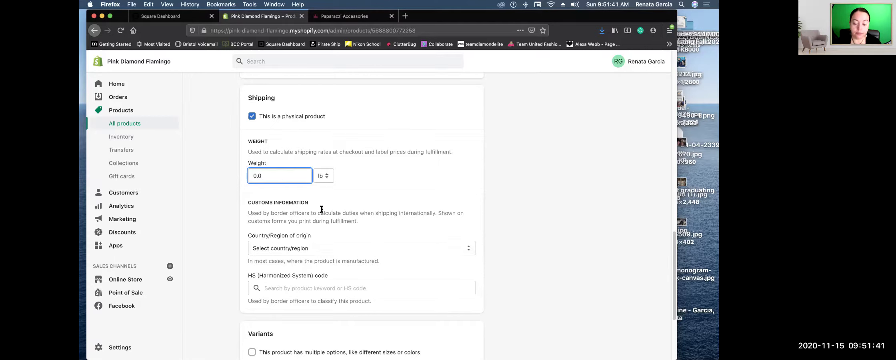
scroll(322, 207, "down", 3)
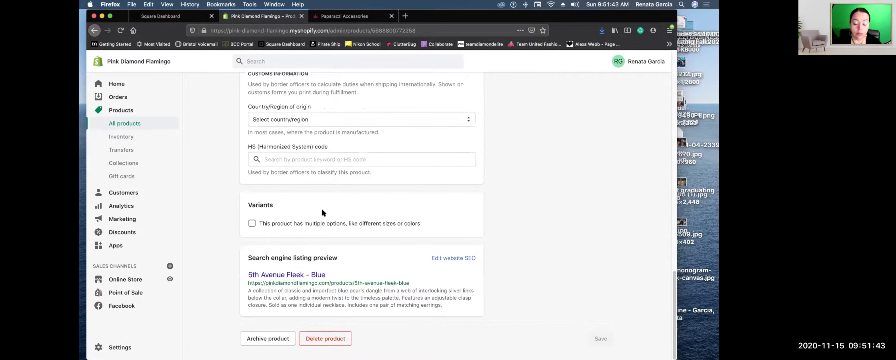
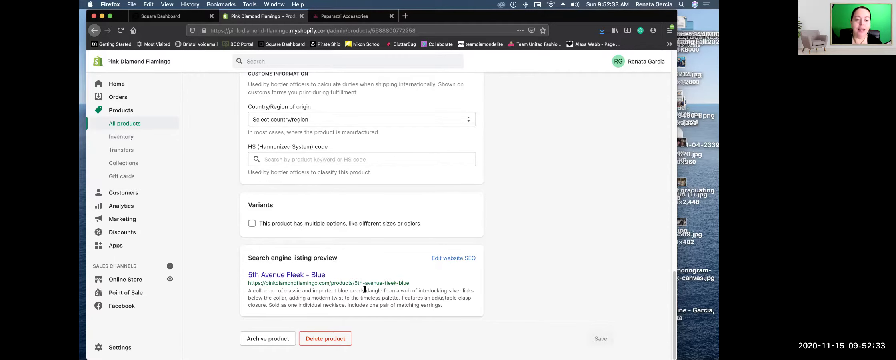
scroll(391, 285, "up", 5)
scroll(389, 284, "down", 5)
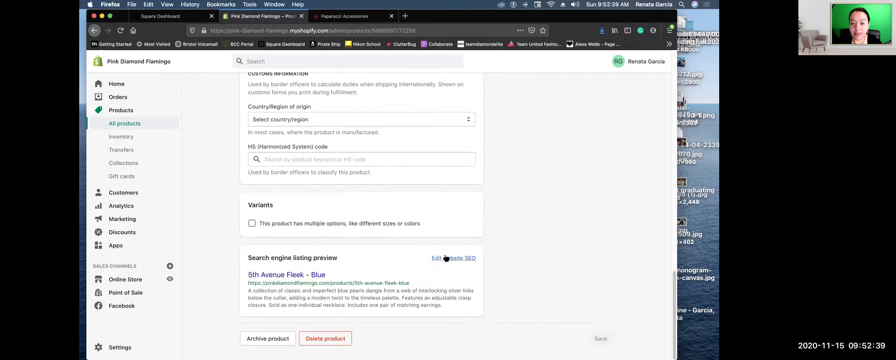
scroll(448, 260, "up", 3)
scroll(449, 263, "down", 3)
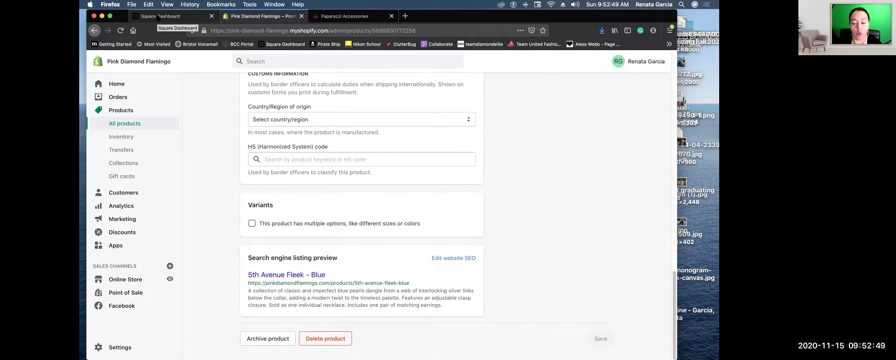
scroll(334, 231, "up", 5)
scroll(334, 231, "down", 5)
scroll(334, 231, "up", 5)
scroll(334, 231, "up", 5)
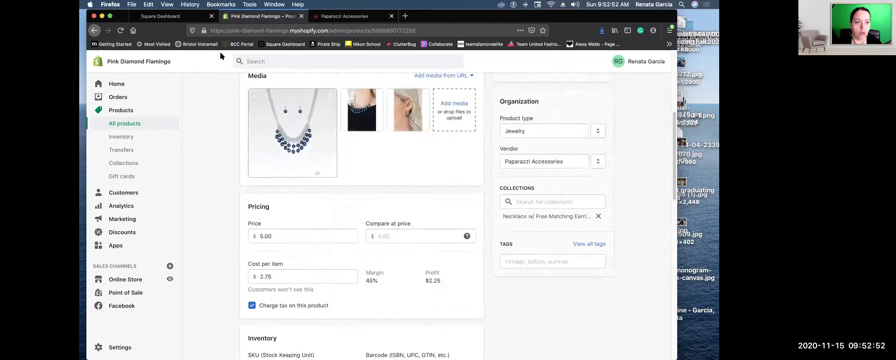
Switch to the Square Dashboard and go to its Online section
left_click(165, 18)
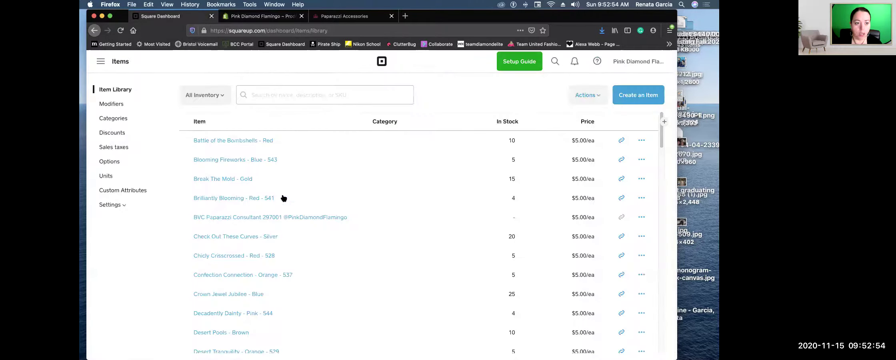
left_click(100, 62)
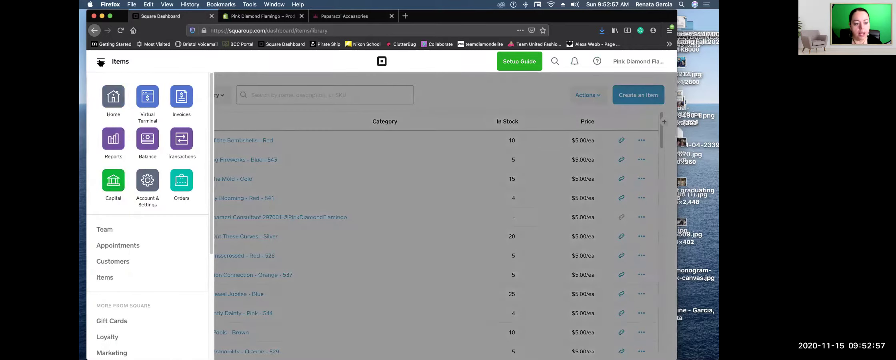
scroll(166, 226, "down", 5)
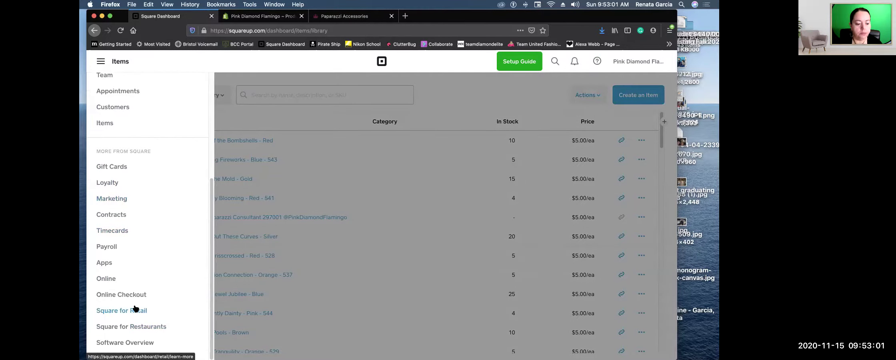
left_click(114, 281)
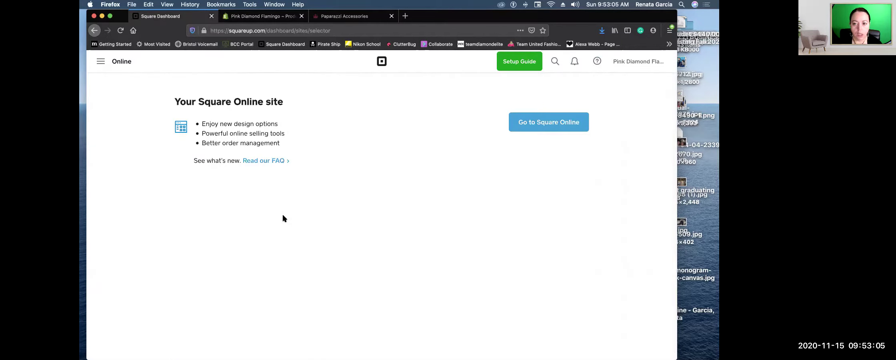
Open the Square Online site's overview, look over it briefly, and close it again
left_click(535, 122)
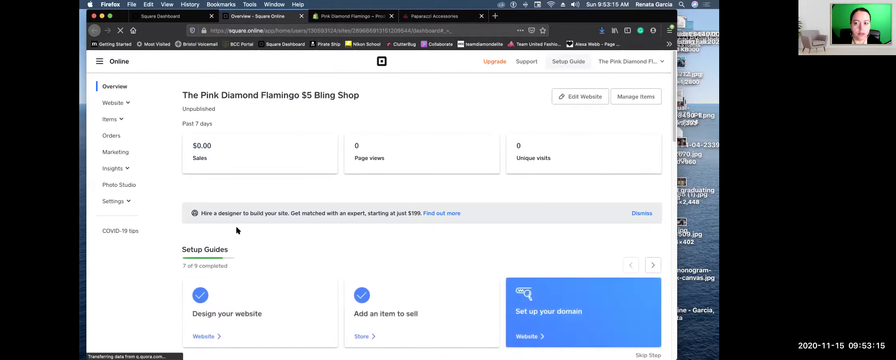
scroll(378, 246, "down", 5)
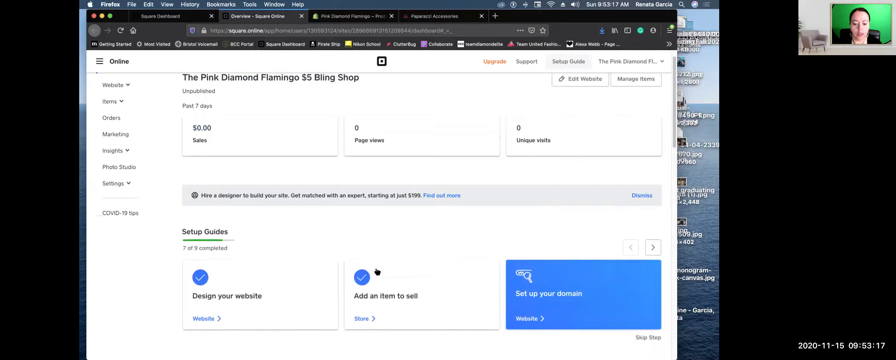
scroll(376, 268, "up", 5)
left_click(100, 61)
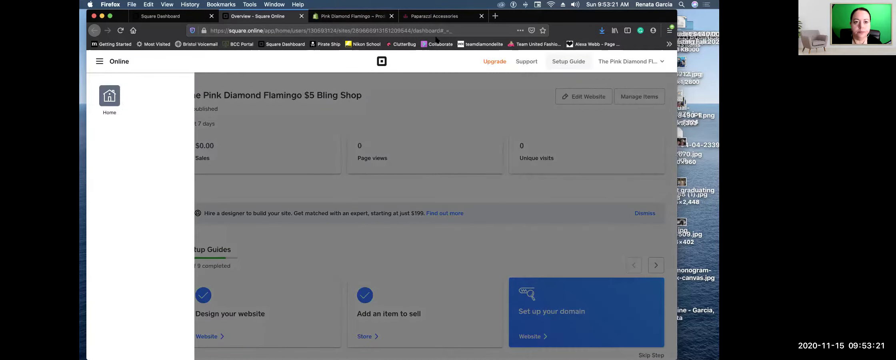
left_click(301, 16)
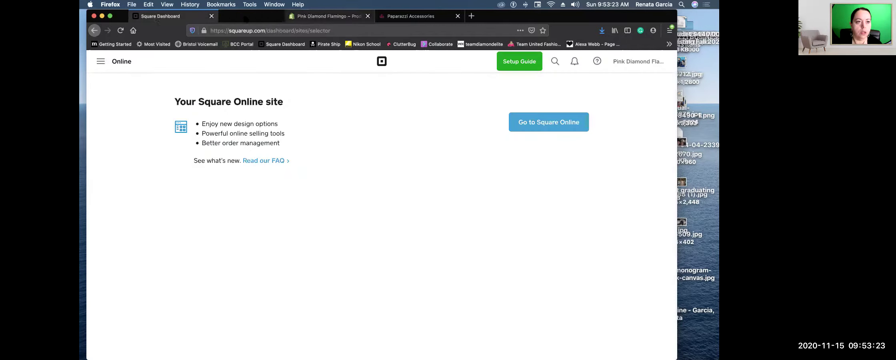
left_click(102, 63)
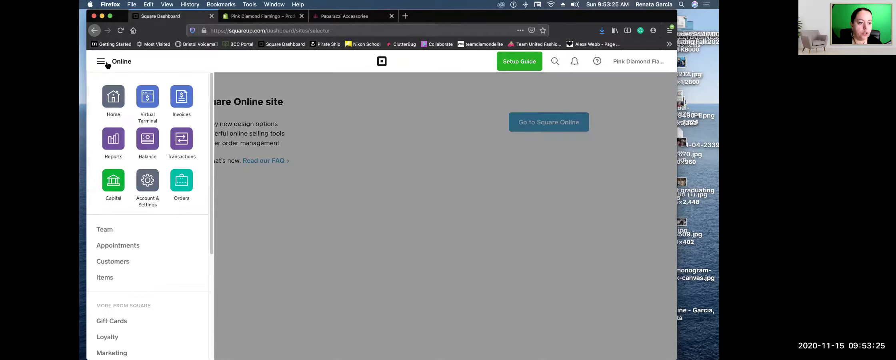
scroll(176, 236, "down", 5)
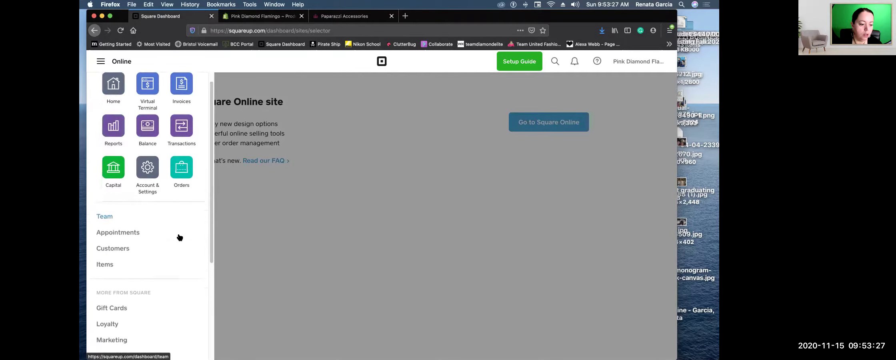
scroll(178, 237, "down", 1)
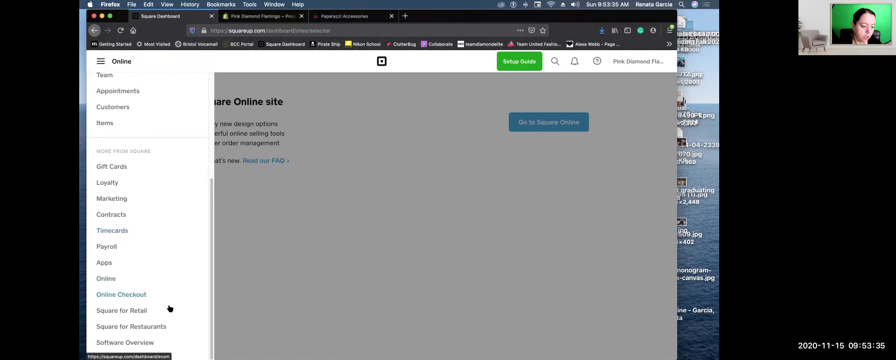
scroll(167, 308, "up", 5)
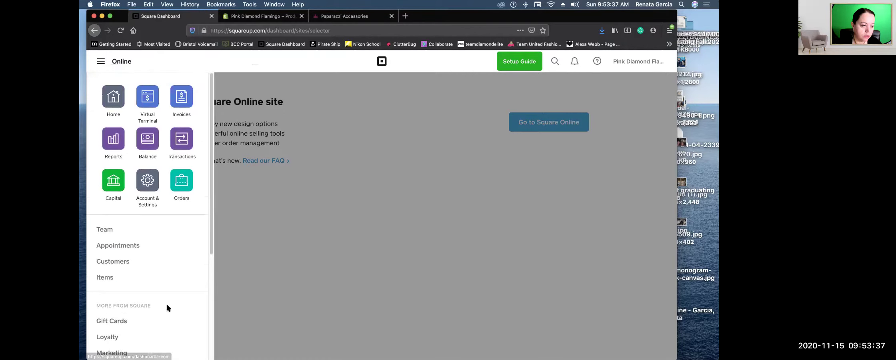
scroll(165, 307, "down", 3)
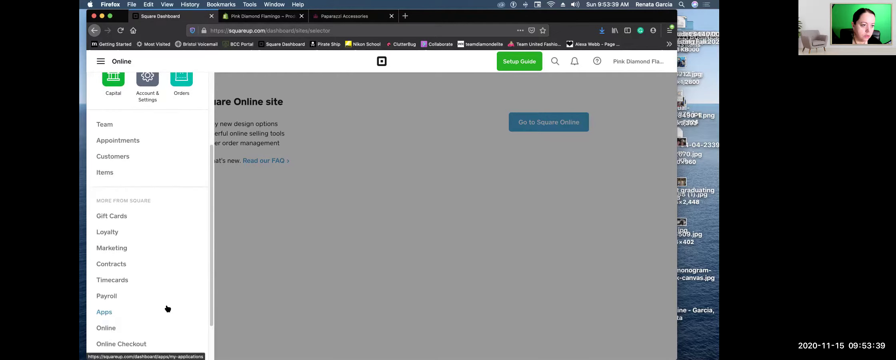
scroll(166, 307, "up", 3)
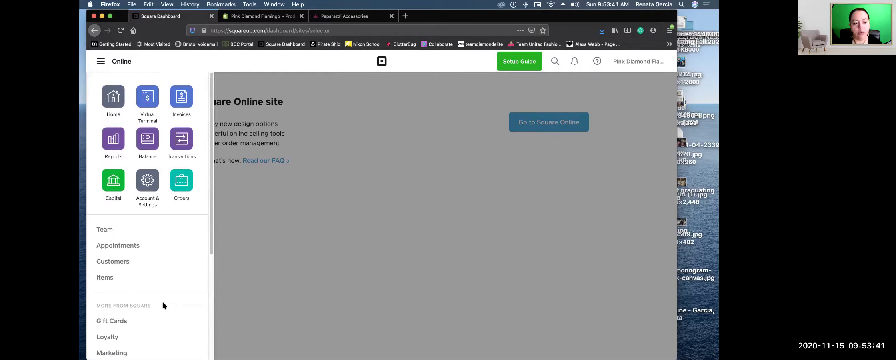
scroll(162, 304, "down", 3)
scroll(163, 305, "up", 3)
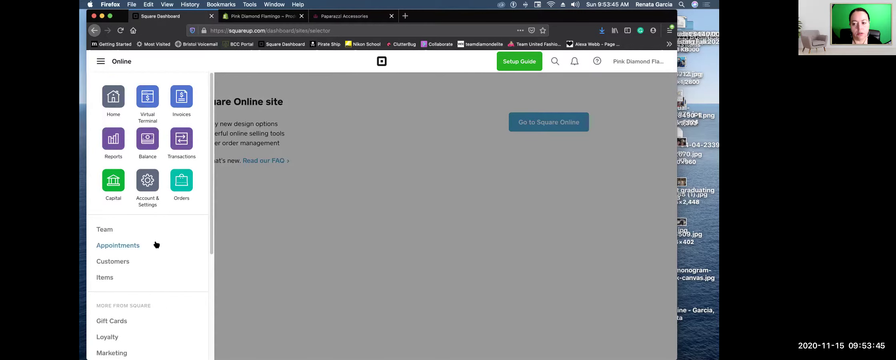
left_click(437, 181)
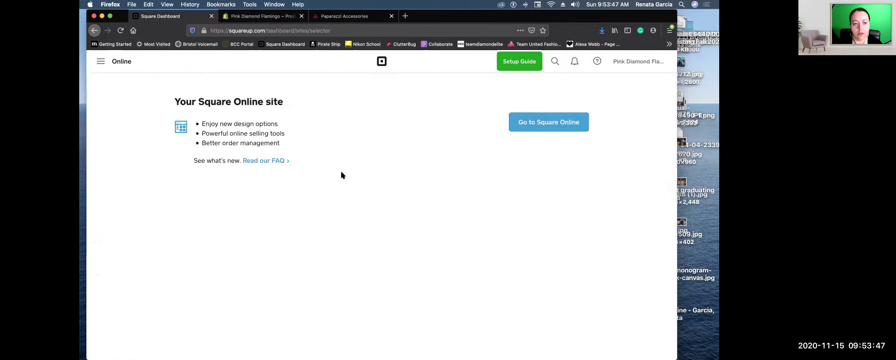
Open the Square Online site's overview with its website options expanded, and look over the account options and setup guides
left_click(556, 128)
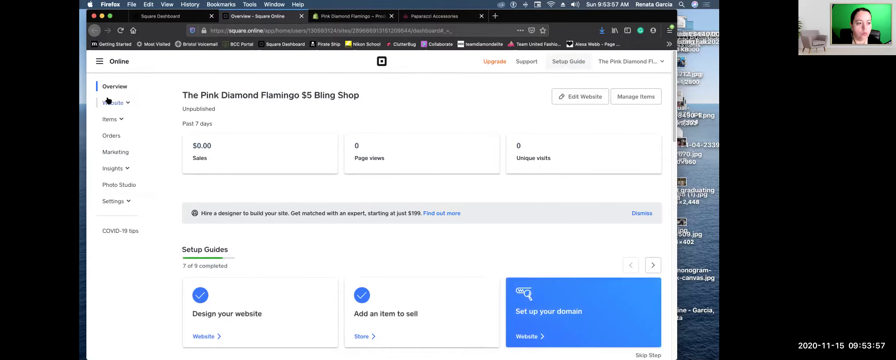
left_click(128, 103)
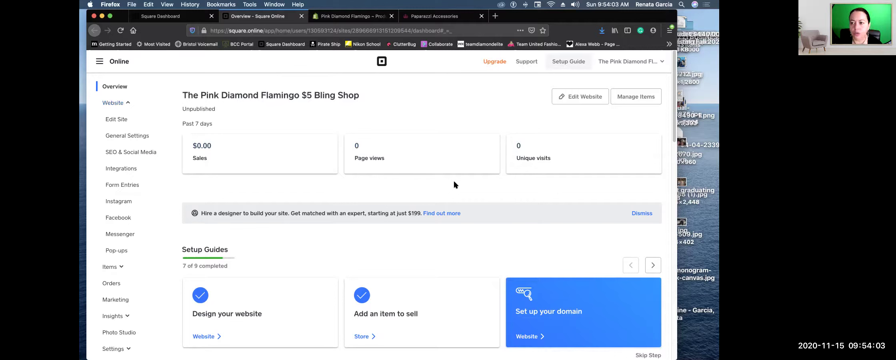
left_click(615, 63)
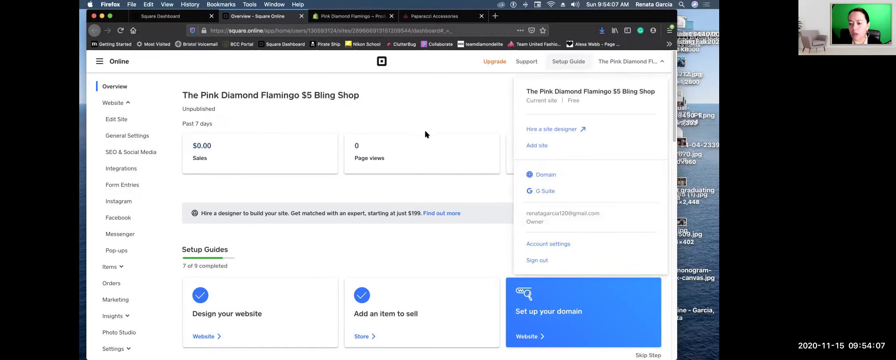
left_click(464, 102)
scroll(451, 266, "down", 8)
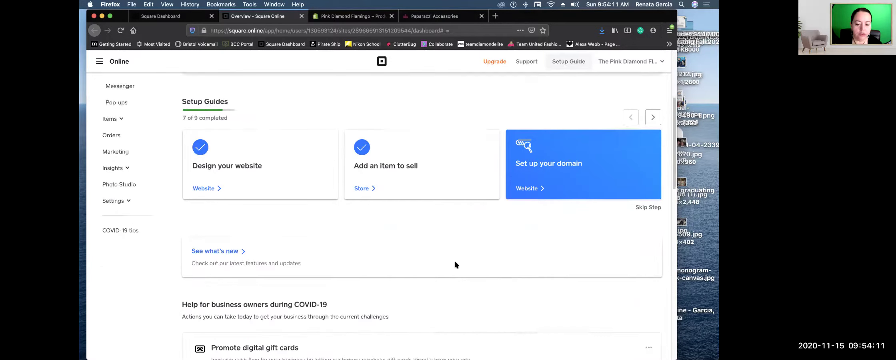
scroll(407, 258, "up", 6)
scroll(406, 256, "up", 2)
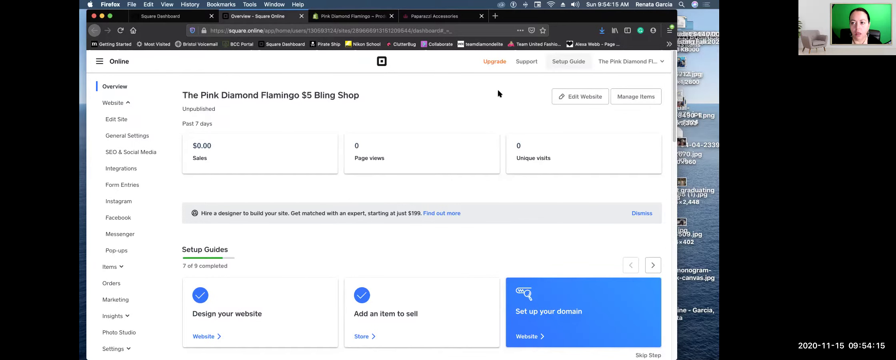
scroll(143, 229, "down", 3)
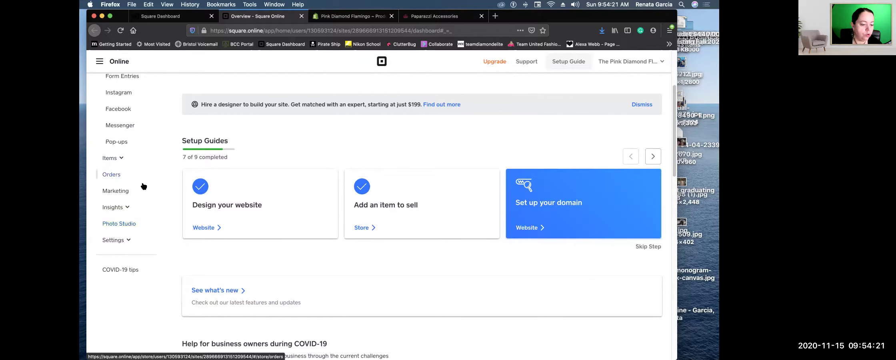
scroll(144, 186, "up", 3)
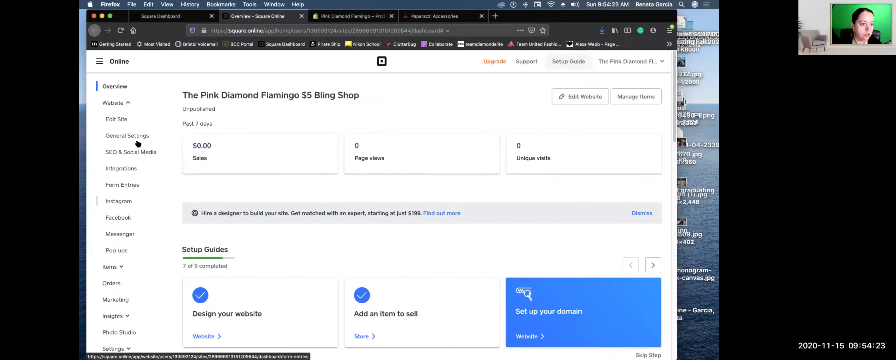
Open the Square Online site's home page in the site editor and preview it
left_click(118, 120)
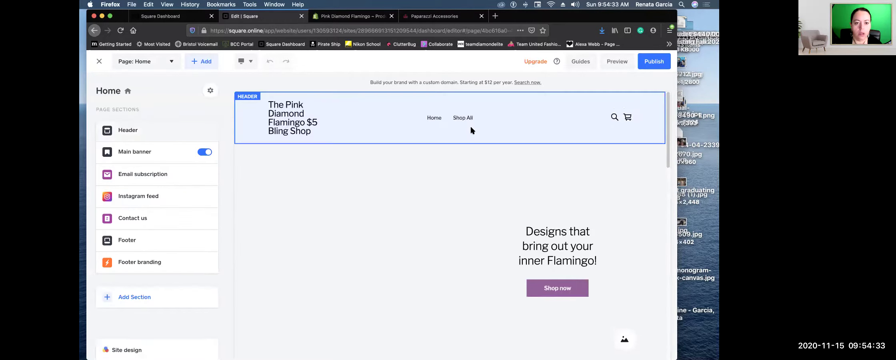
scroll(466, 239, "down", 5)
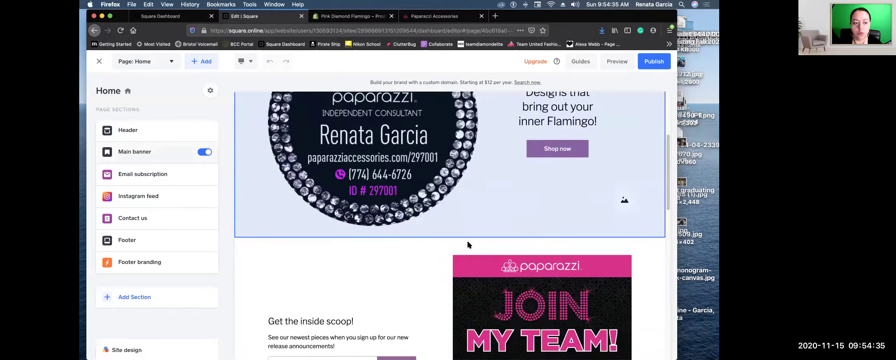
scroll(466, 239, "up", 5)
left_click(615, 62)
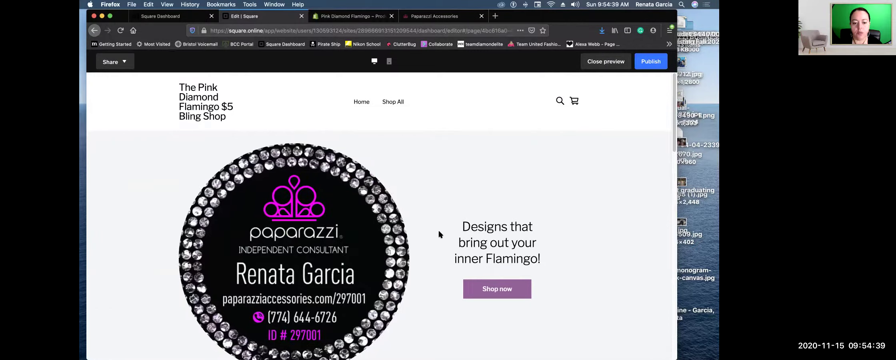
Review the previewed home page from the banner down to the Instagram feed and contact section, and return to its start
scroll(436, 232, "down", 7)
scroll(433, 235, "down", 7)
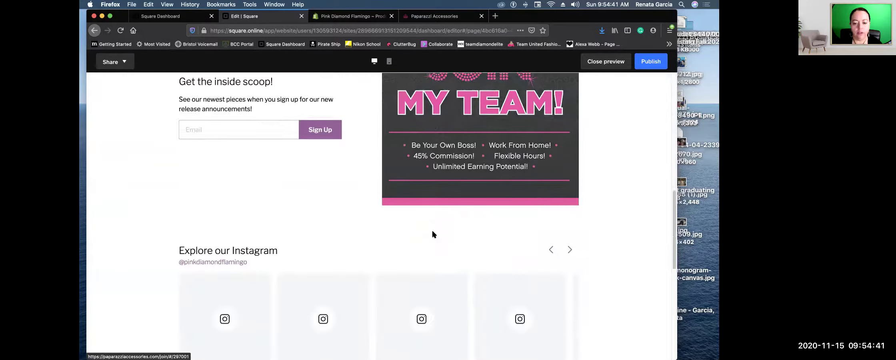
scroll(433, 234, "up", 5)
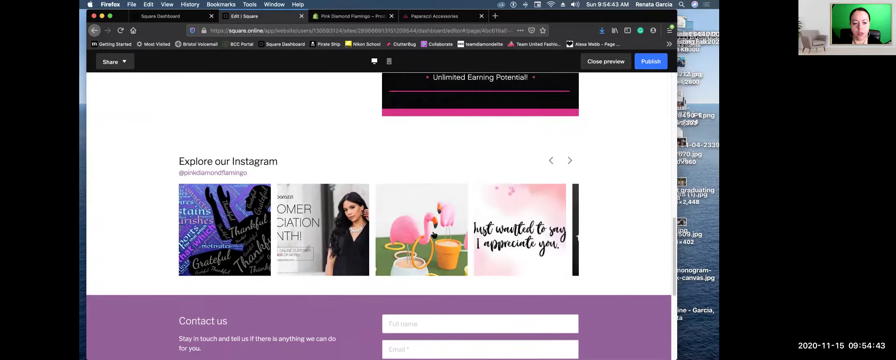
scroll(433, 234, "up", 10)
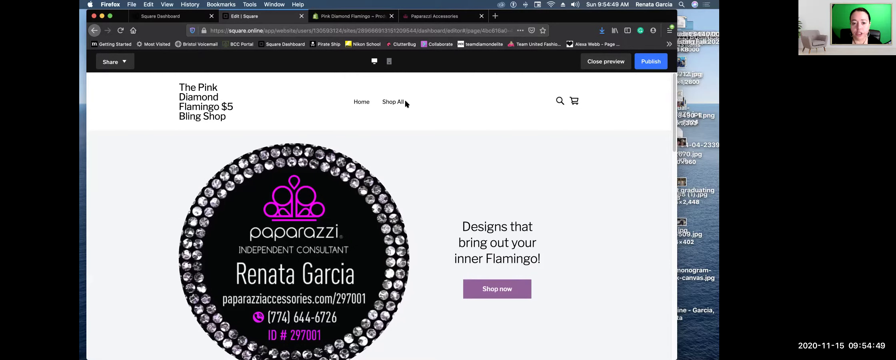
Open the previewed site's Shop All page and look through the listed items, their prices and stock labels
left_click(391, 103)
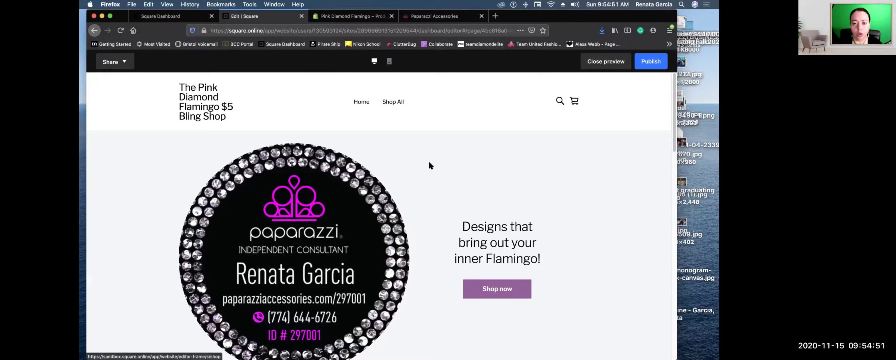
left_click(394, 102)
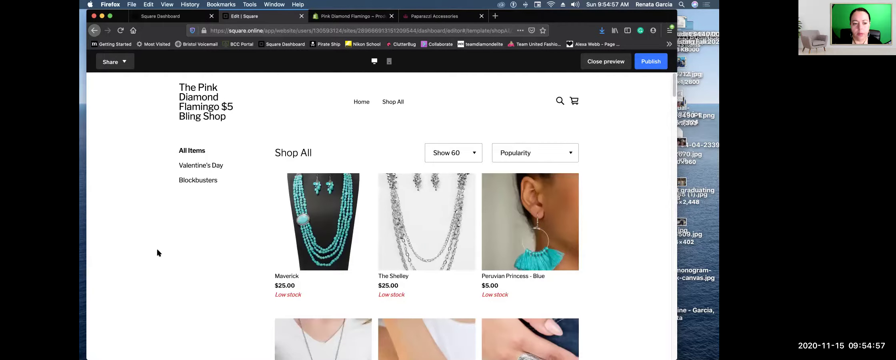
scroll(430, 272, "down", 10)
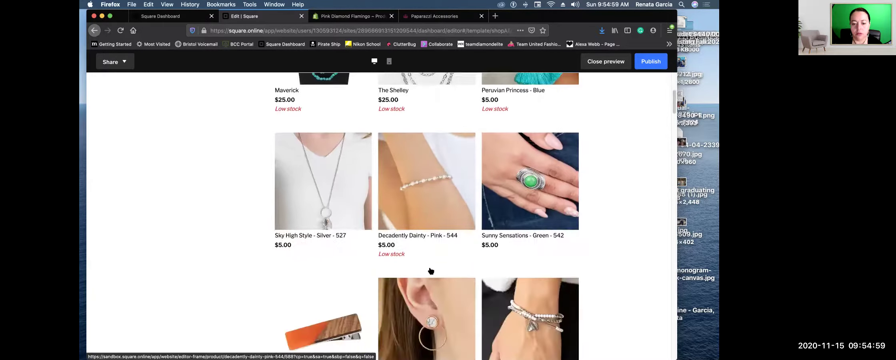
scroll(430, 272, "down", 10)
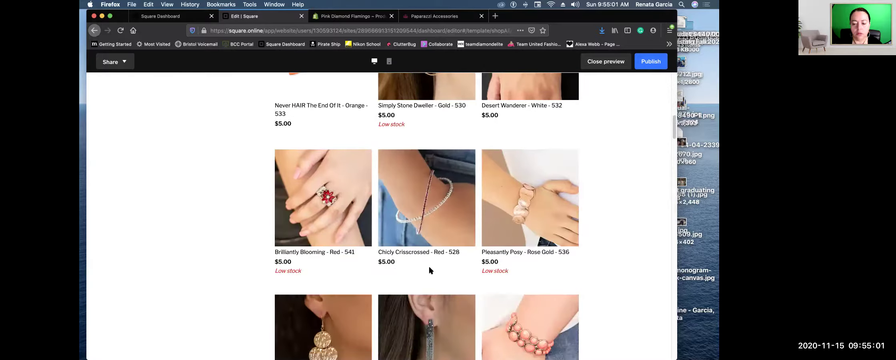
scroll(430, 271, "down", 3)
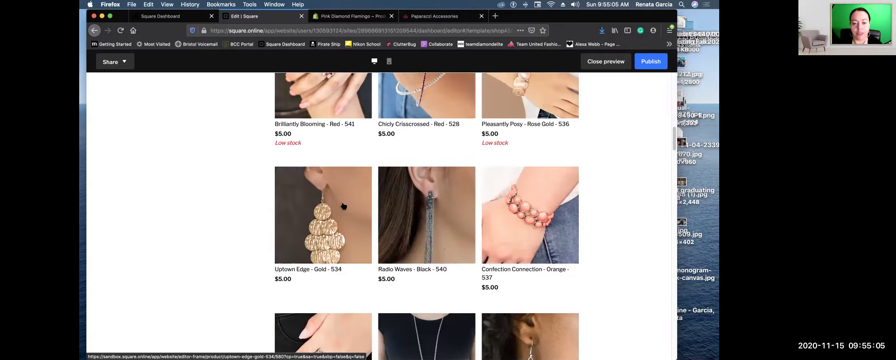
scroll(343, 202, "up", 6)
scroll(343, 206, "up", 8)
scroll(342, 206, "up", 12)
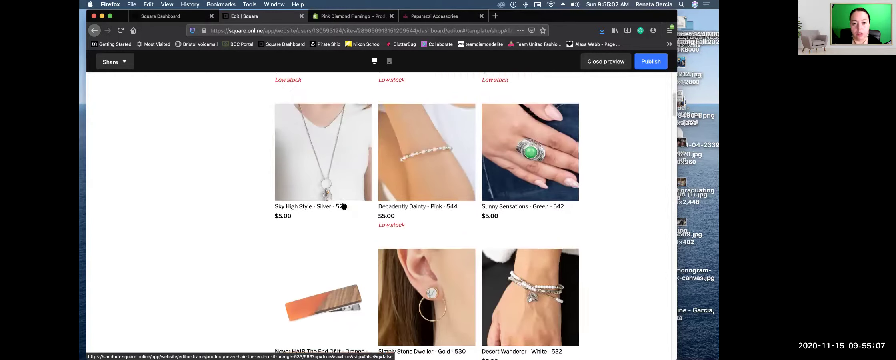
scroll(344, 207, "up", 2)
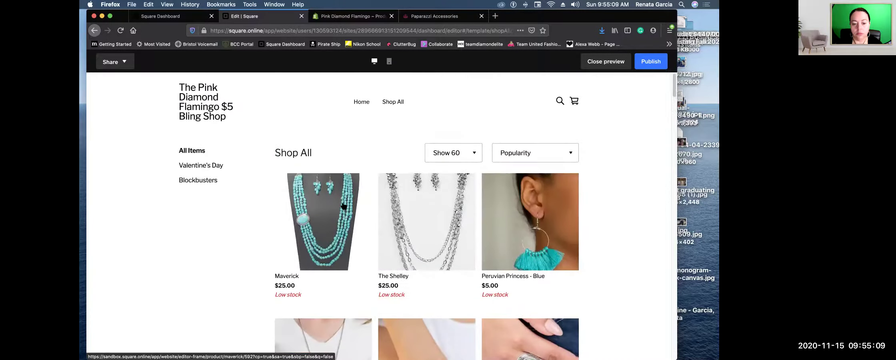
scroll(437, 254, "down", 15)
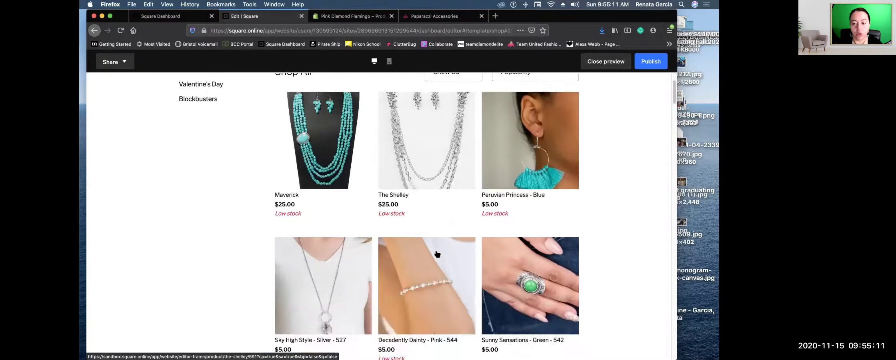
scroll(437, 254, "down", 6)
scroll(438, 256, "up", 20)
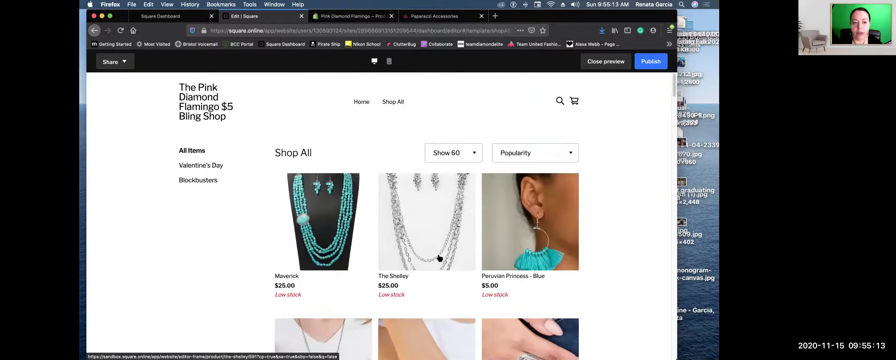
Check the Blockbusters and Valentine's Day categories in the preview and return to All Items
left_click(203, 182)
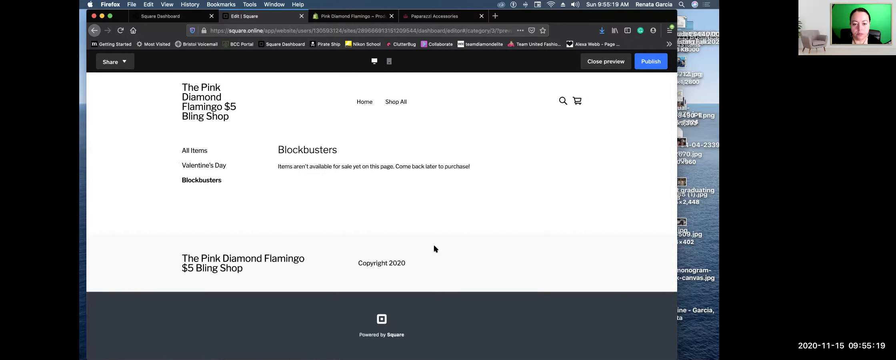
left_click(198, 164)
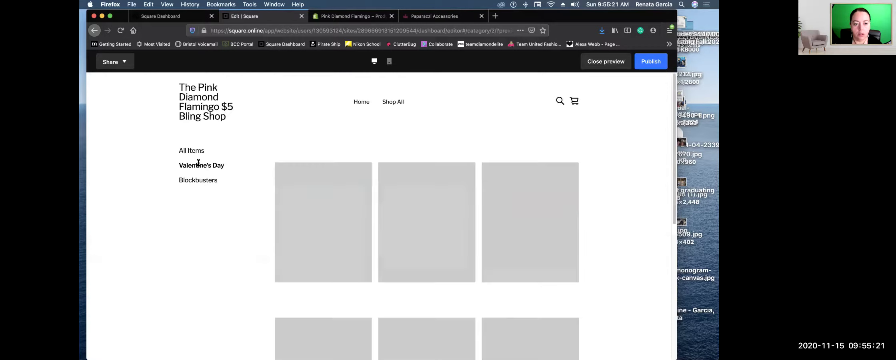
left_click(195, 150)
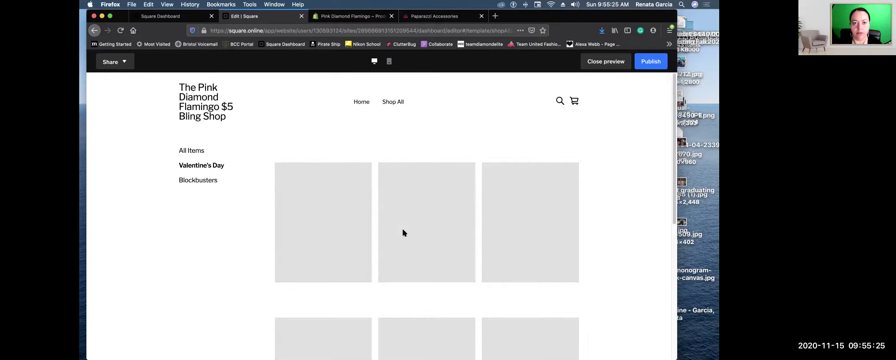
Find the Show-Stopping Shimmer - Blue - 547 item, view its product page, and go back to the Shop All list
scroll(404, 232, "down", 15)
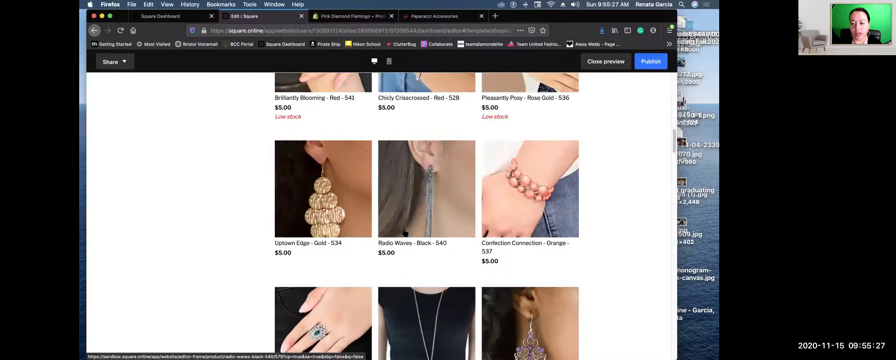
scroll(404, 232, "down", 10)
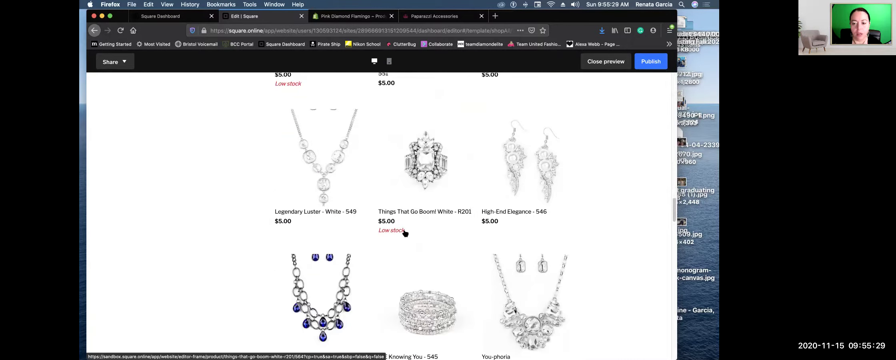
scroll(403, 232, "down", 5)
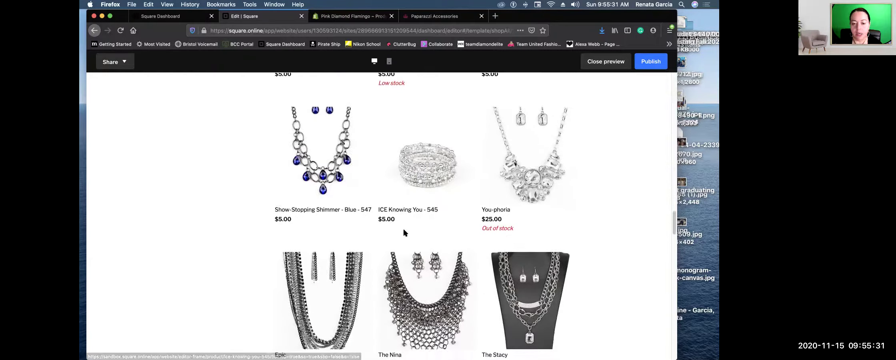
left_click(322, 180)
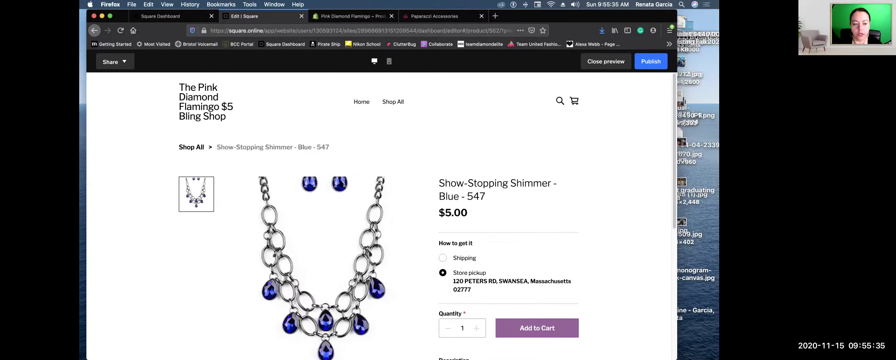
left_click(96, 33)
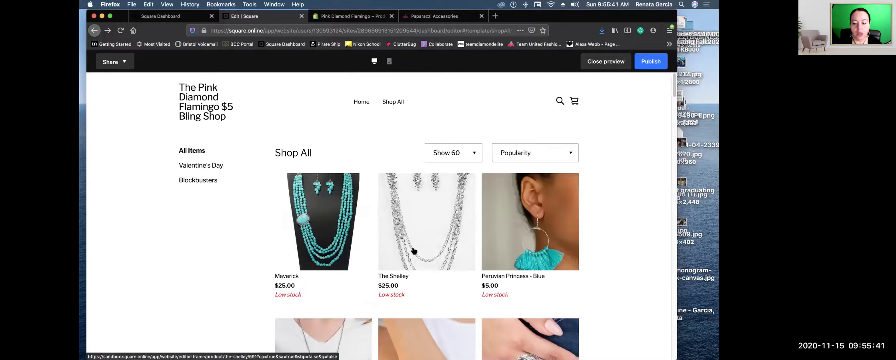
Examine the Shop All items from the start down to the necklaces around The Chris, The Shanae and Rebellion
scroll(414, 251, "down", 5)
scroll(414, 251, "down", 10)
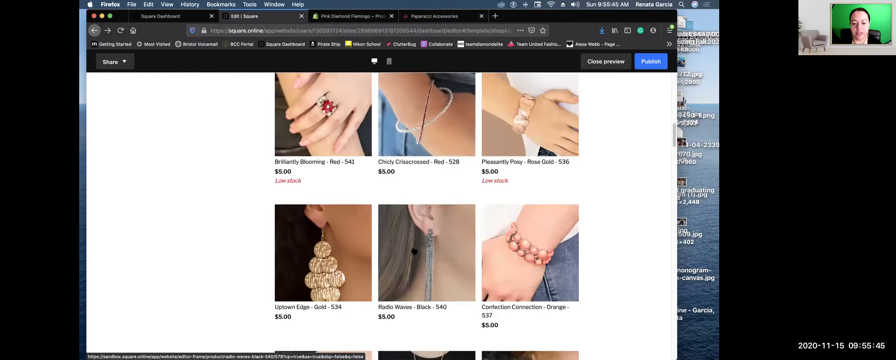
scroll(446, 133, "down", 3)
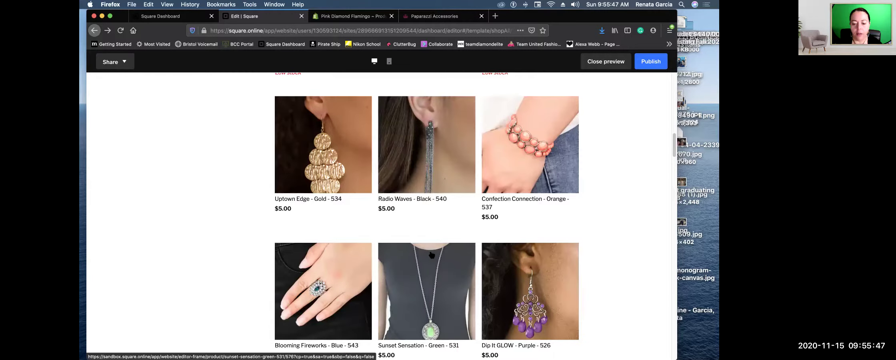
scroll(446, 134, "down", 8)
scroll(438, 260, "down", 5)
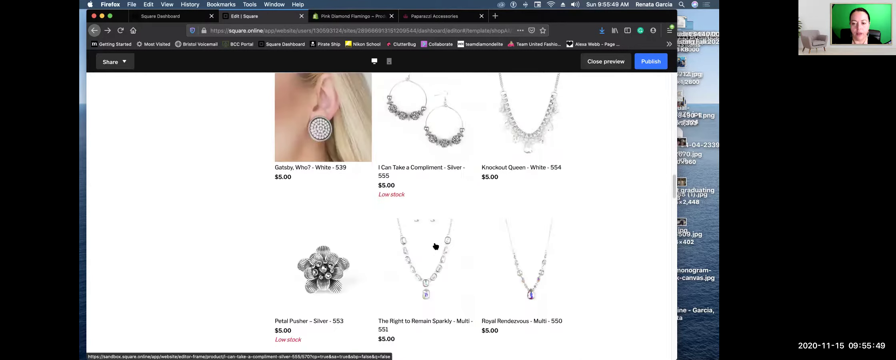
scroll(482, 274, "down", 11)
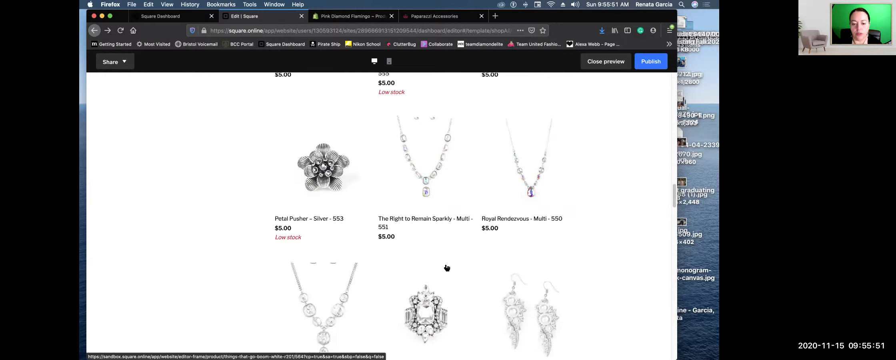
scroll(445, 266, "down", 10)
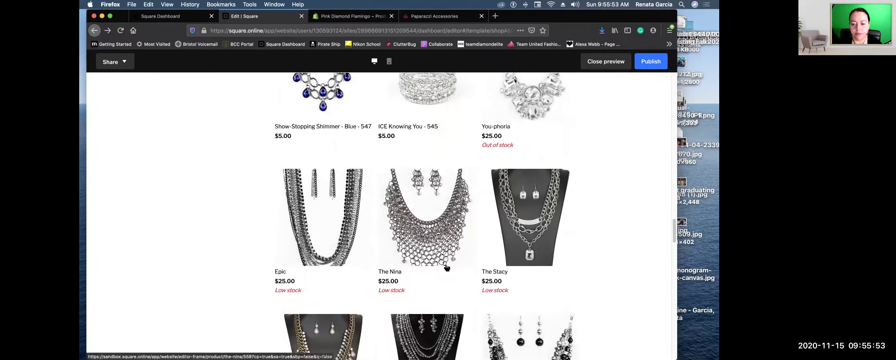
scroll(445, 267, "down", 4)
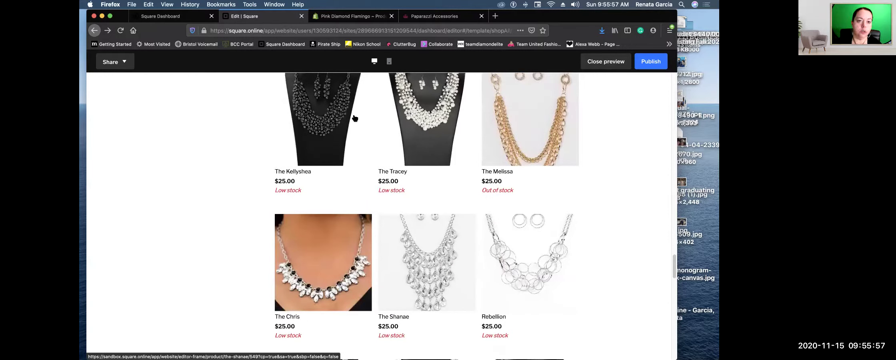
Switch to the Shopify admin and open the live Pink Diamond Flamingo storefront from its Online Store channel
left_click(340, 16)
left_click(117, 84)
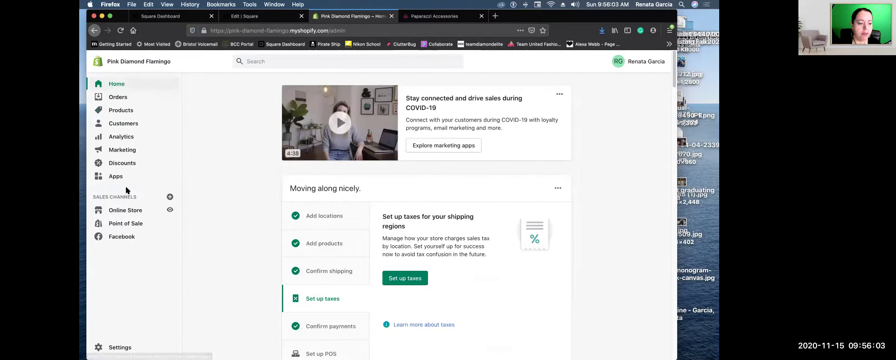
left_click(123, 211)
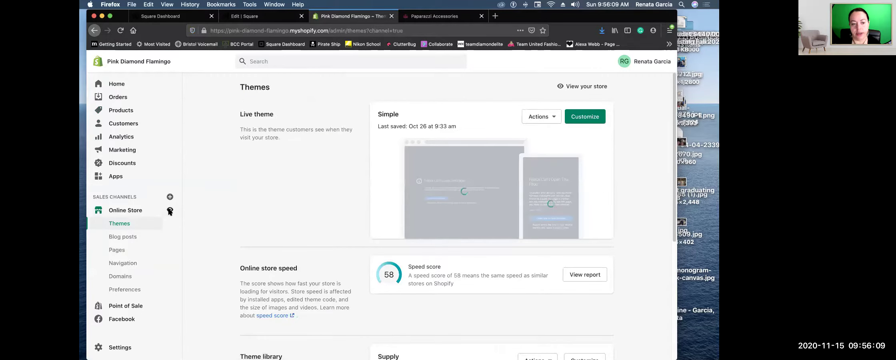
left_click(196, 216)
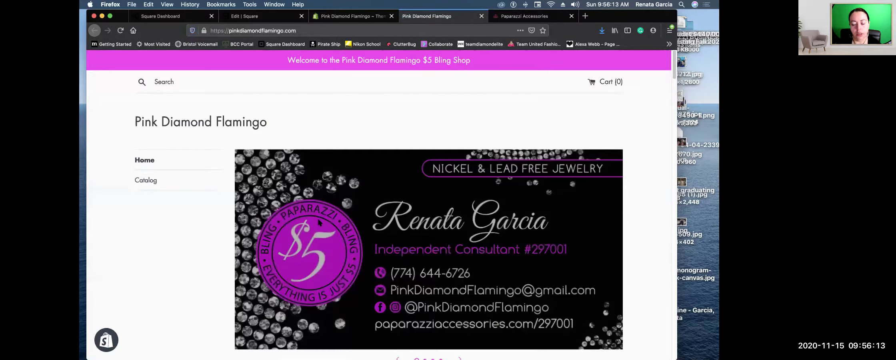
Look over the storefront's home banner and the start of the Unwritten 2020 Convention Exclusives section, and return to the page's start
scroll(319, 223, "down", 3)
scroll(319, 222, "up", 1)
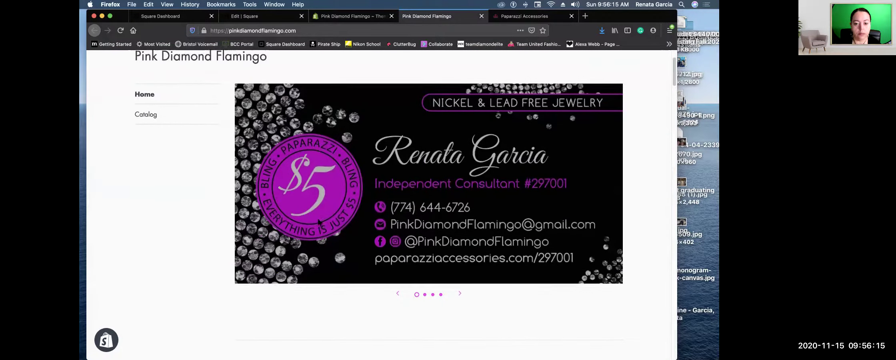
scroll(317, 217, "down", 5)
scroll(316, 222, "up", 4)
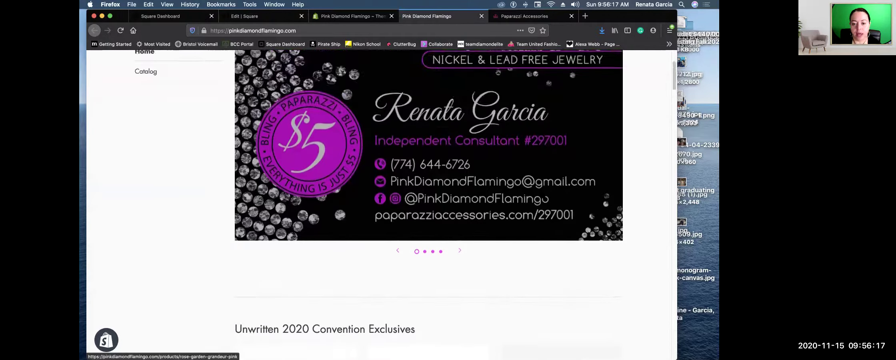
scroll(419, 180, "up", 2)
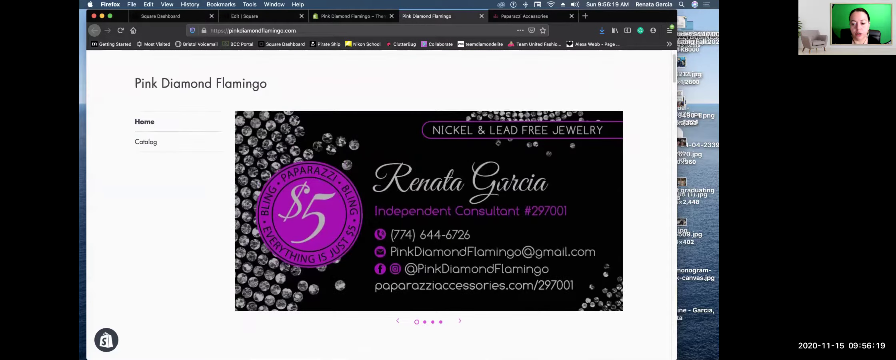
scroll(292, 246, "down", 5)
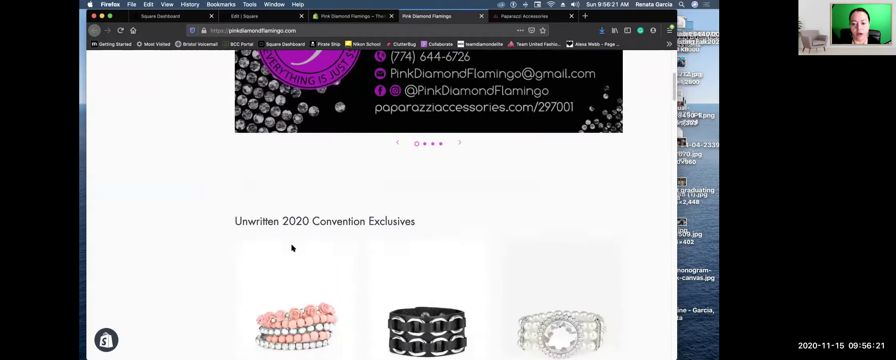
scroll(294, 250, "up", 4)
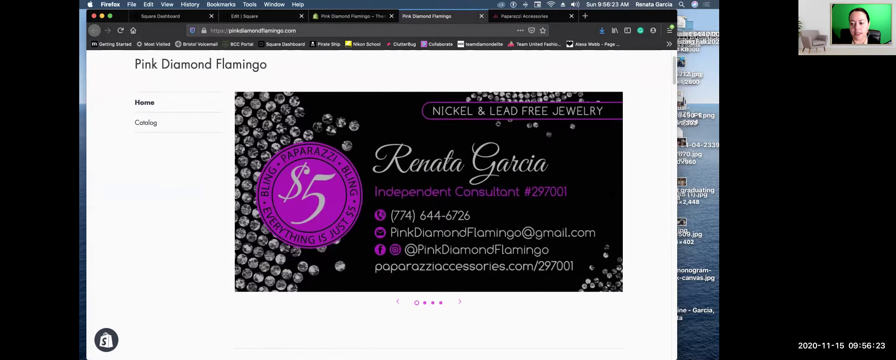
scroll(389, 215, "down", 8)
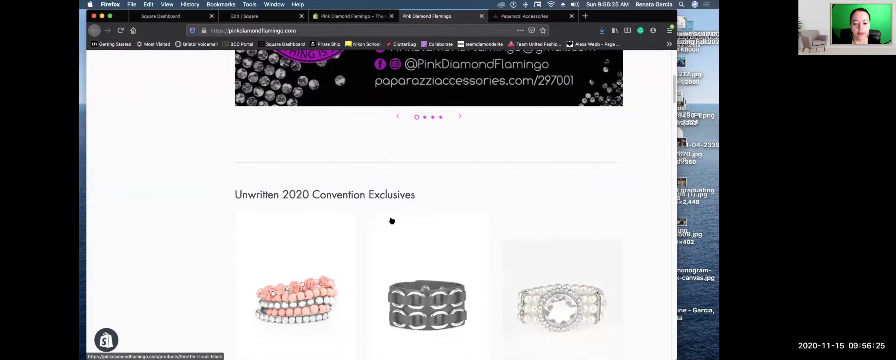
scroll(391, 222, "down", 1)
scroll(124, 188, "up", 10)
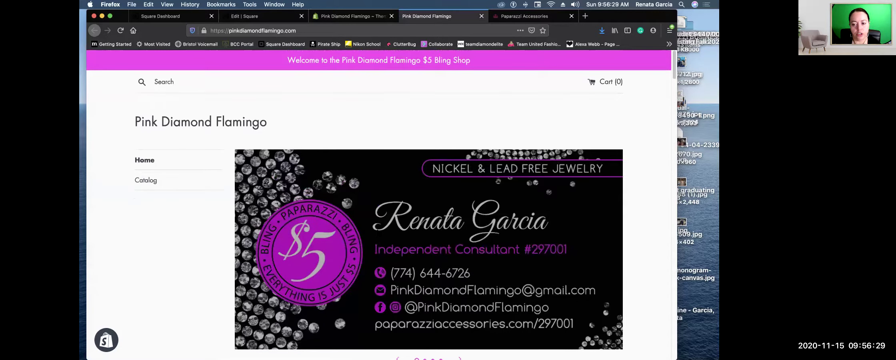
Browse the storefront's home page items and open the Elegantly Extravagant - White product page
scroll(377, 234, "down", 12)
scroll(378, 233, "down", 7)
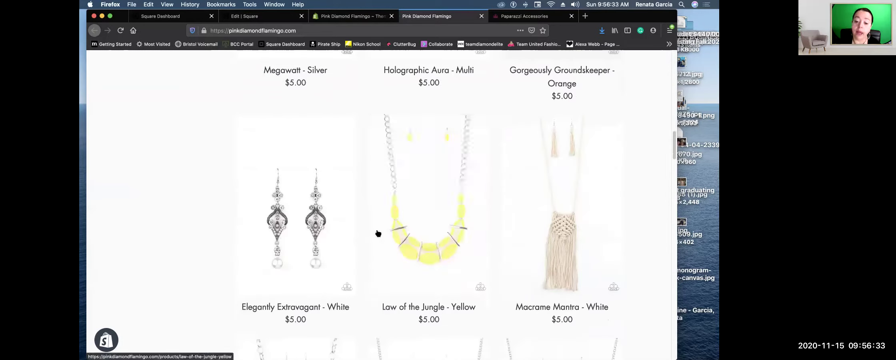
scroll(378, 233, "down", 6)
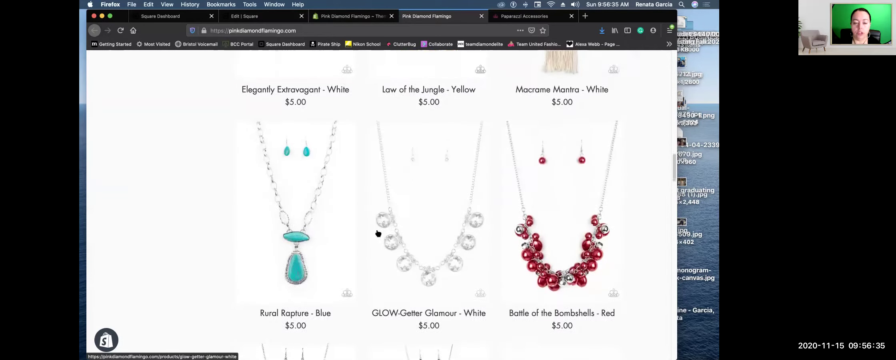
scroll(378, 234, "up", 6)
left_click(304, 237)
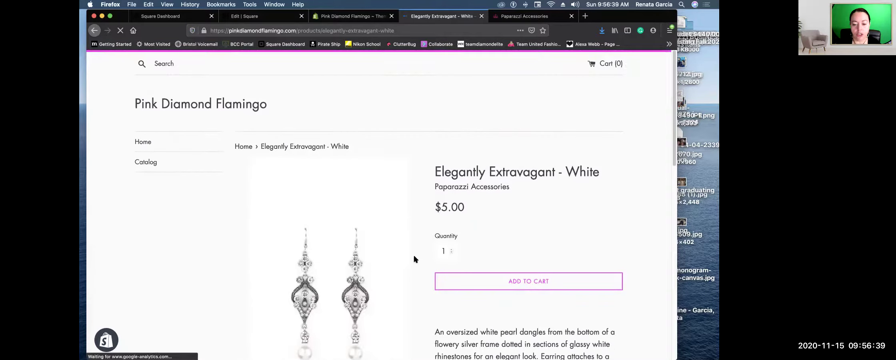
View the Elegantly Extravagant - White product details and try its two photo thumbnails
scroll(414, 259, "down", 5)
scroll(414, 259, "up", 2)
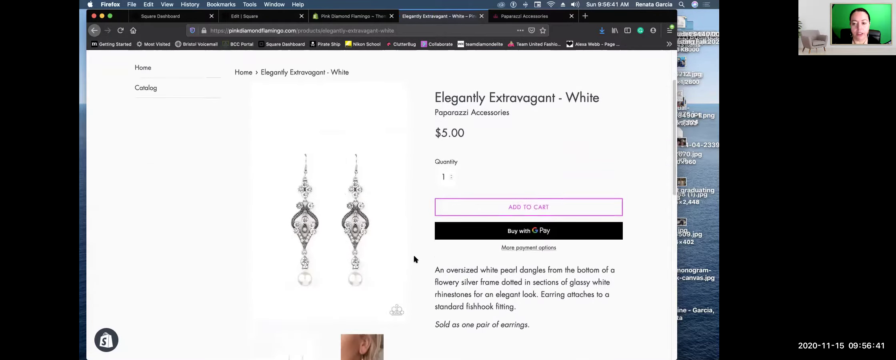
scroll(414, 259, "down", 3)
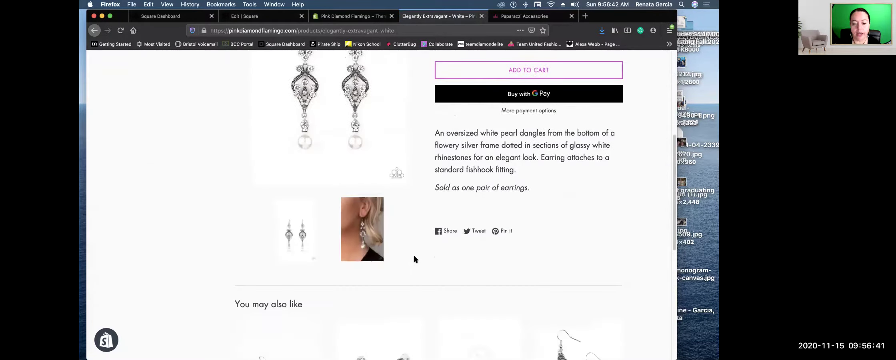
left_click(363, 242)
left_click(296, 244)
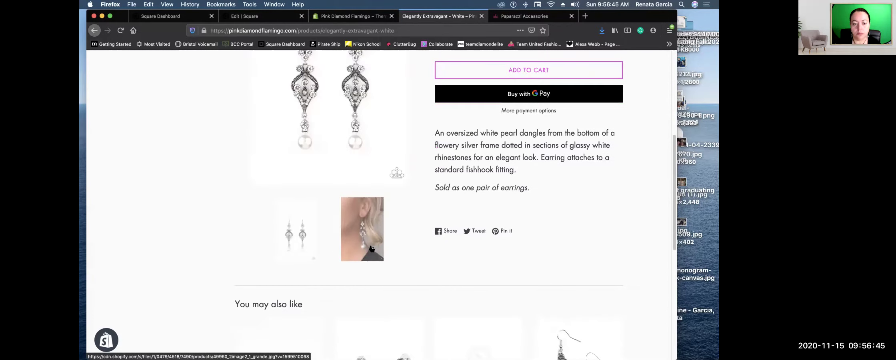
left_click(372, 248)
Examine the earrings' main image, related product suggestions, description, quantity and purchase options
scroll(388, 270, "up", 5)
scroll(390, 275, "down", 10)
scroll(360, 188, "up", 3)
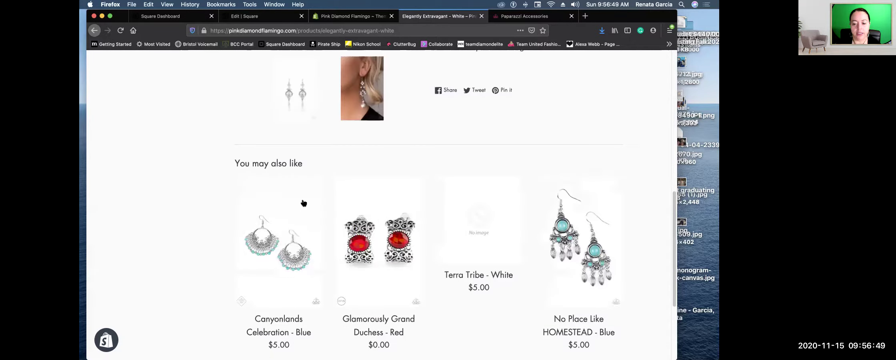
scroll(467, 300, "down", 3)
scroll(468, 304, "up", 10)
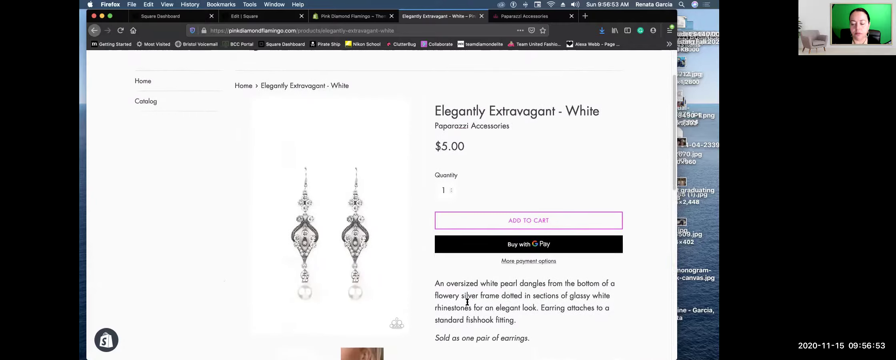
scroll(467, 301, "down", 2)
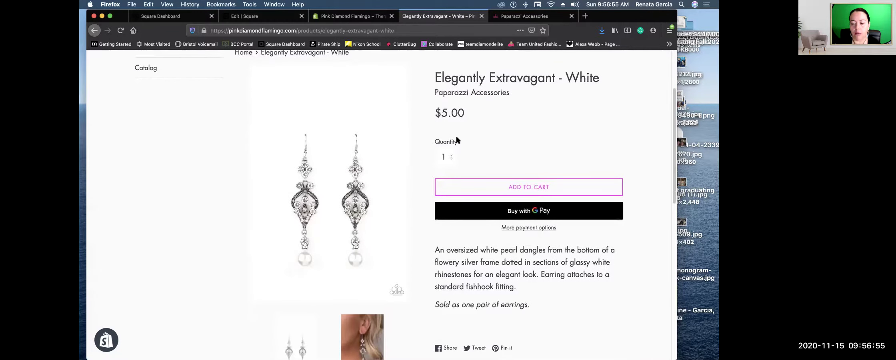
scroll(509, 265, "down", 4)
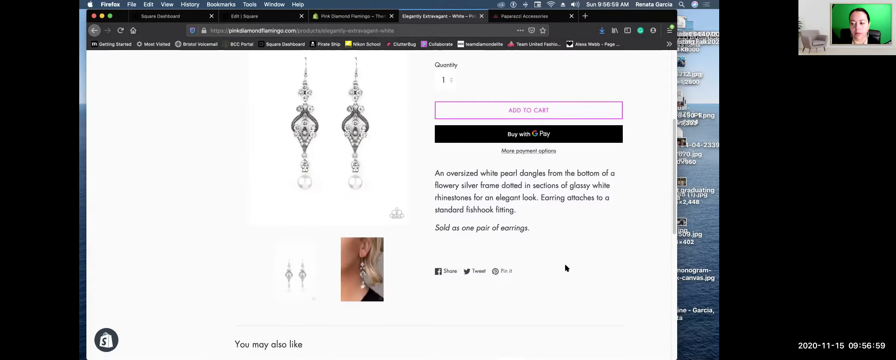
scroll(161, 200, "up", 8)
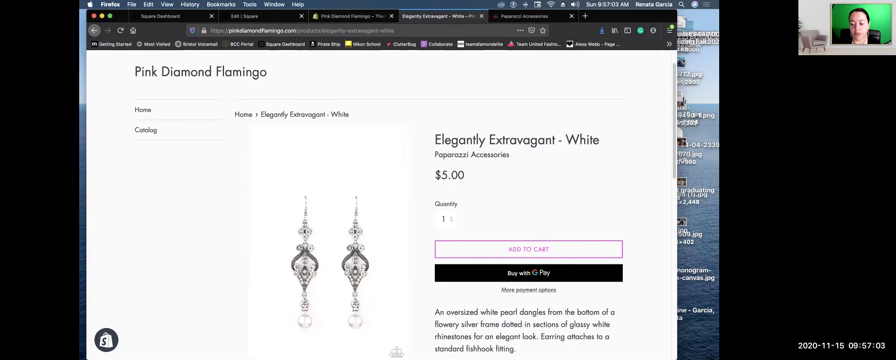
Open the additional payment options for Elegantly Extravagant - White and review the checkout's express payment, contact and delivery sections
left_click(534, 287)
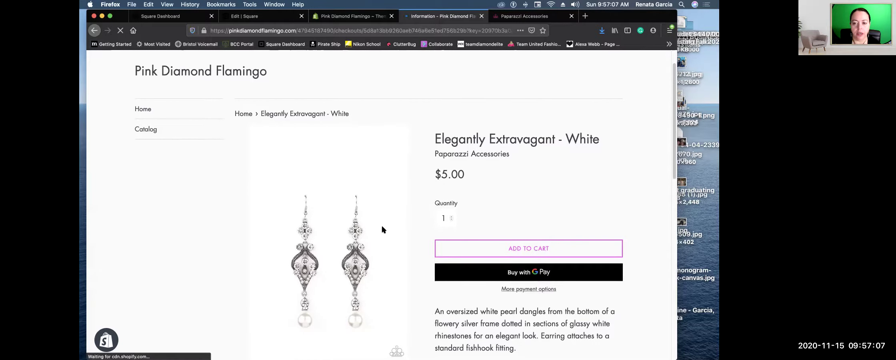
scroll(382, 228, "down", 5)
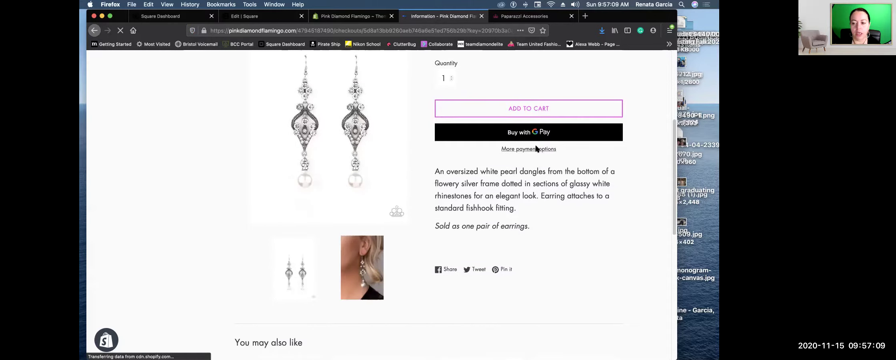
scroll(376, 228, "down", 3)
scroll(376, 231, "up", 3)
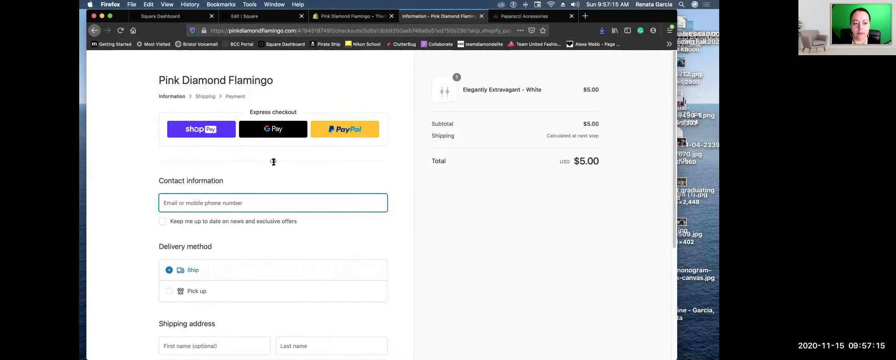
scroll(329, 236, "down", 5)
scroll(326, 176, "up", 2)
scroll(366, 206, "up", 3)
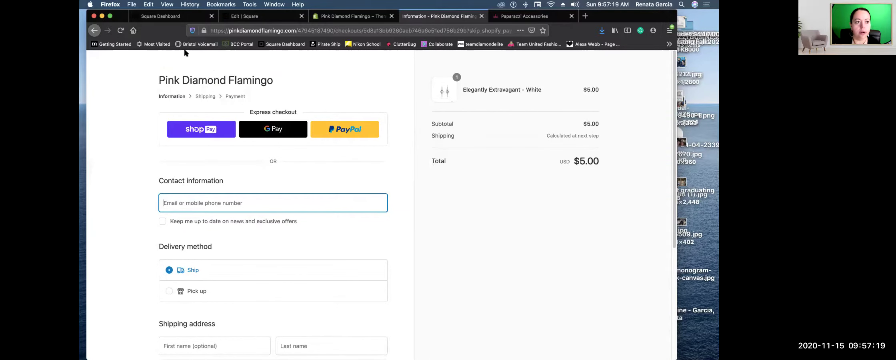
Leave the checkout for the storefront's home page and switch back to the Shopify admin's Themes page
left_click(95, 30)
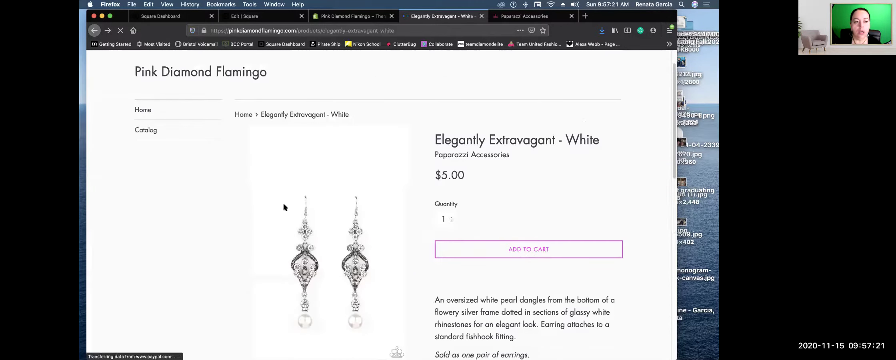
left_click(144, 110)
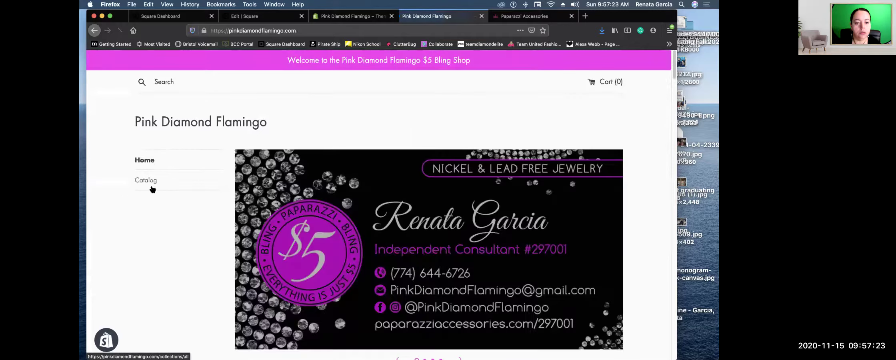
left_click(351, 16)
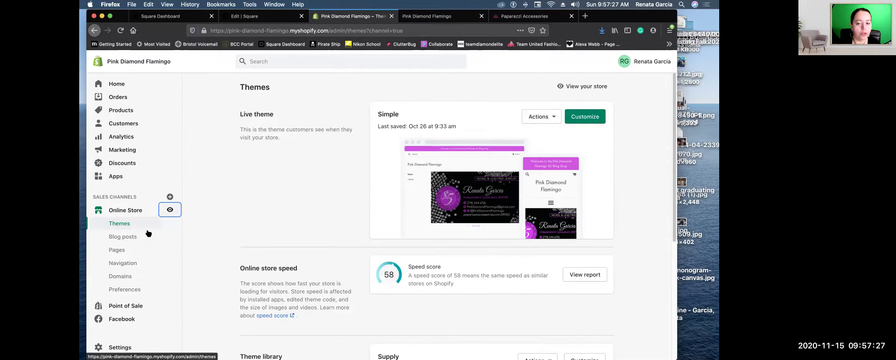
Examine the Themes page, including the live Simple theme, the online store speed, the theme library and the theme sources
scroll(214, 231, "down", 3)
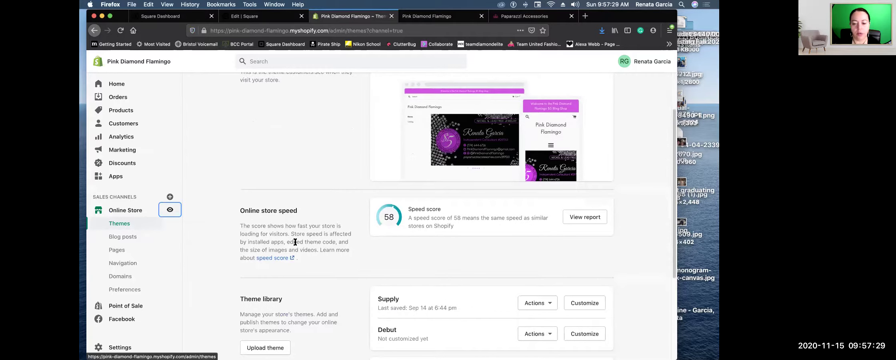
scroll(295, 240, "down", 3)
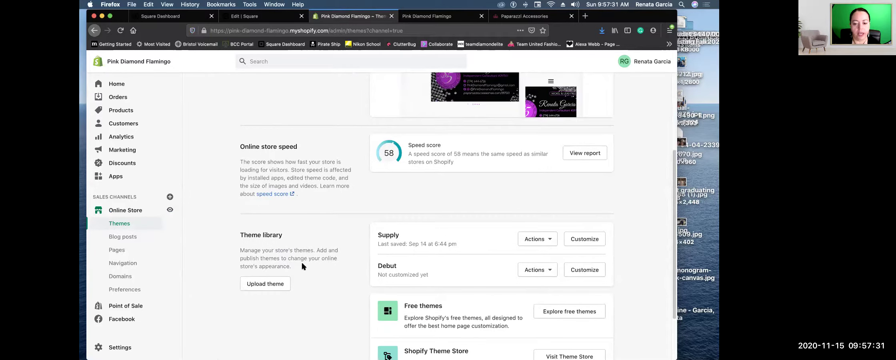
scroll(373, 258, "down", 3)
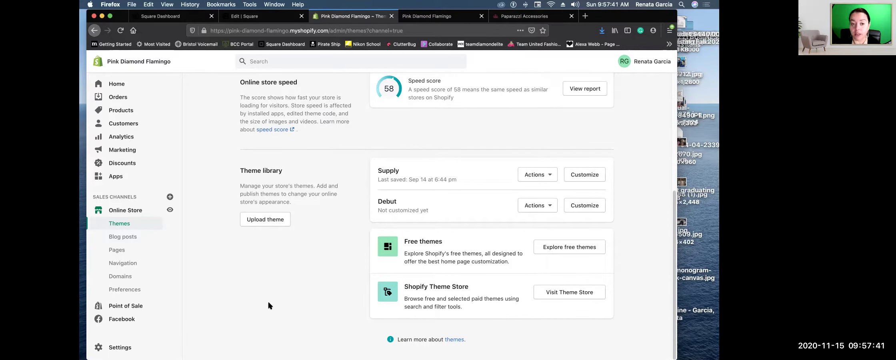
scroll(268, 305, "up", 5)
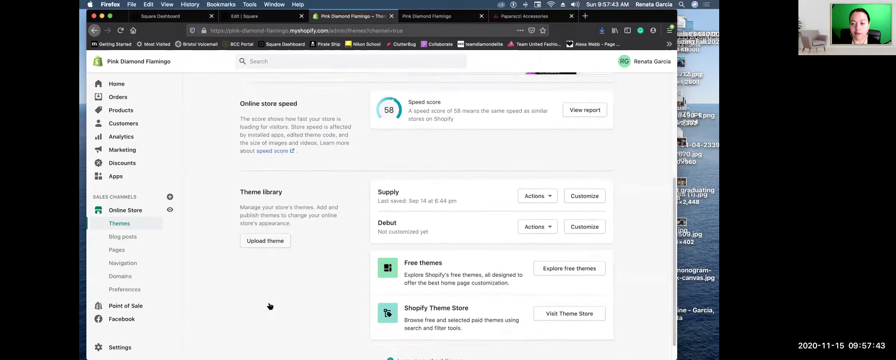
scroll(268, 305, "down", 5)
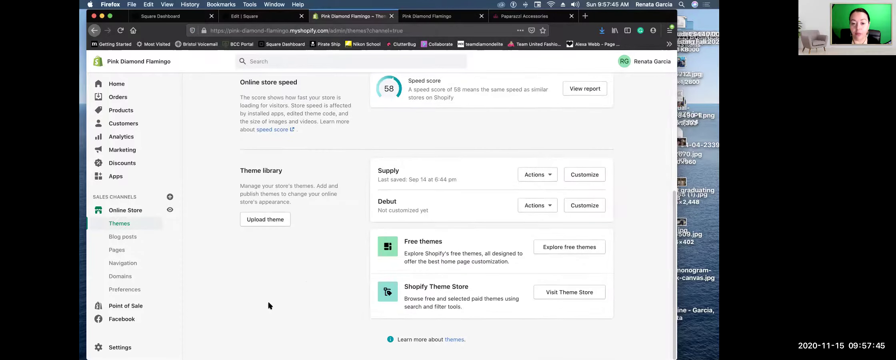
scroll(268, 305, "up", 3)
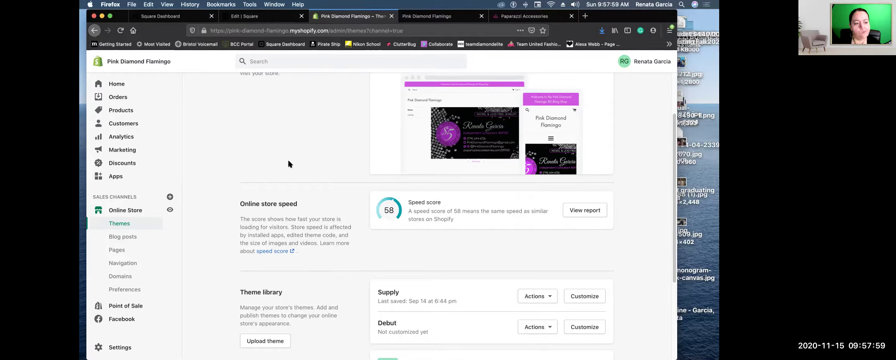
scroll(288, 159, "down", 4)
scroll(288, 159, "up", 6)
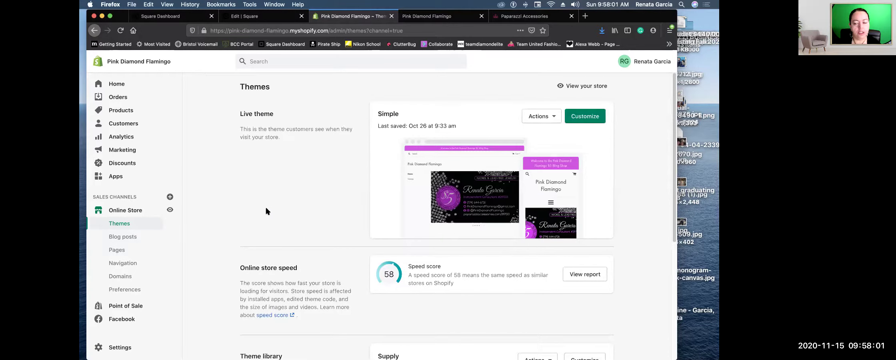
scroll(256, 192, "down", 2)
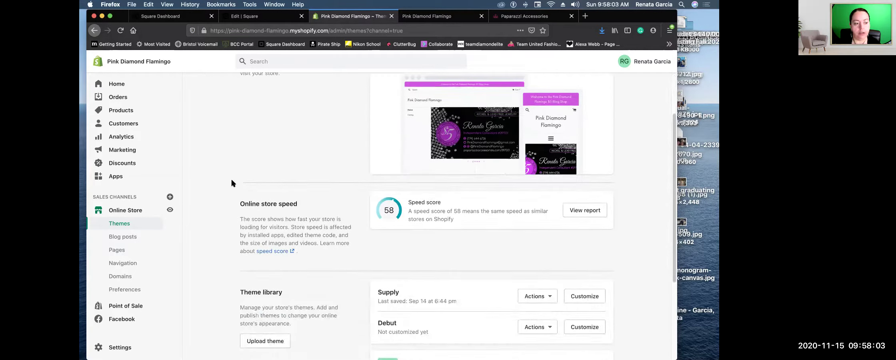
scroll(198, 259, "up", 2)
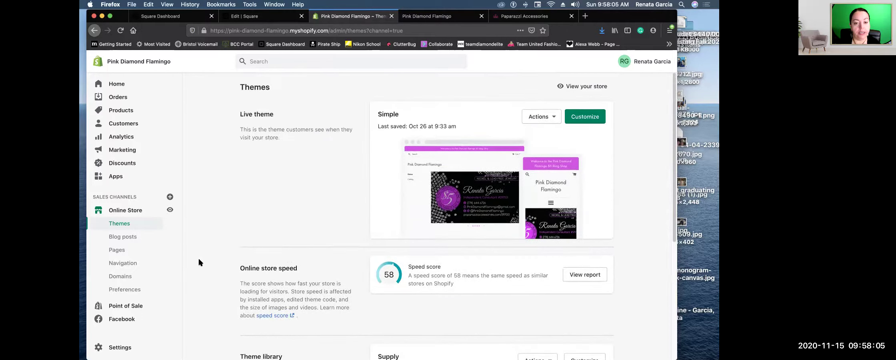
Check the Orders page and open the list of all products
left_click(122, 99)
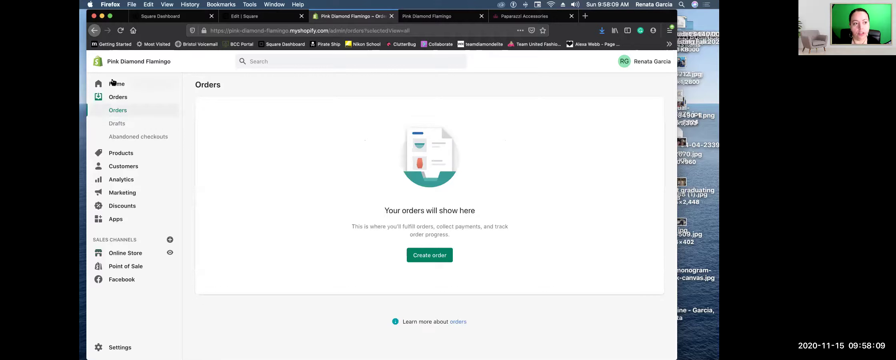
left_click(115, 154)
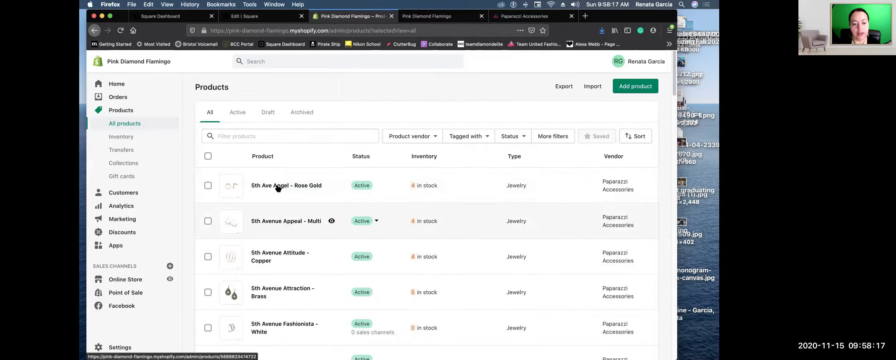
Open the 5th Avenue Appeal - Multi product and review its description, media, pricing and inventory details
left_click(284, 222)
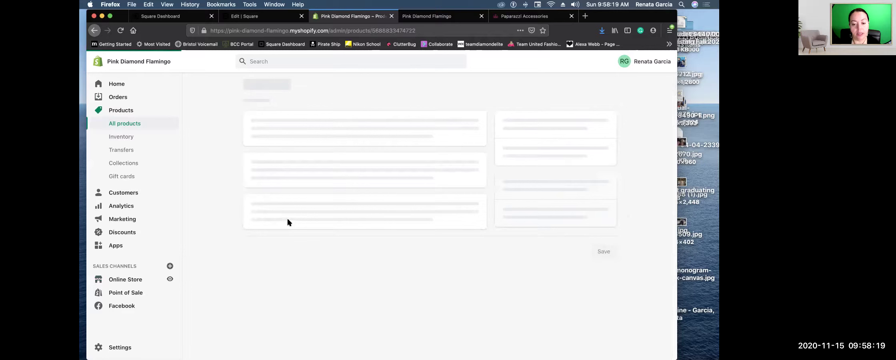
scroll(369, 248, "down", 10)
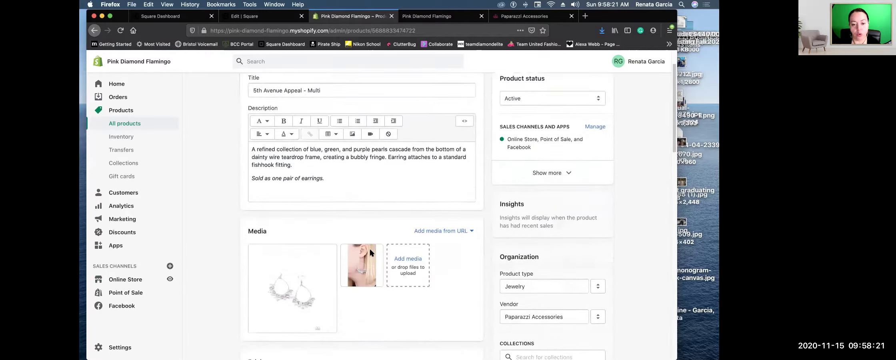
scroll(355, 240, "down", 3)
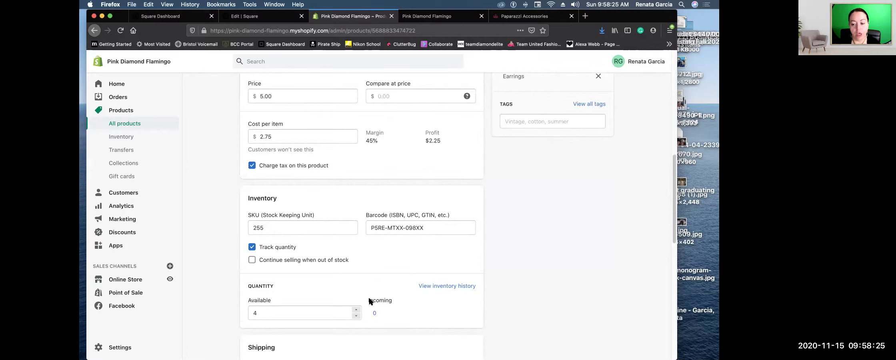
mouse_move(524, 347)
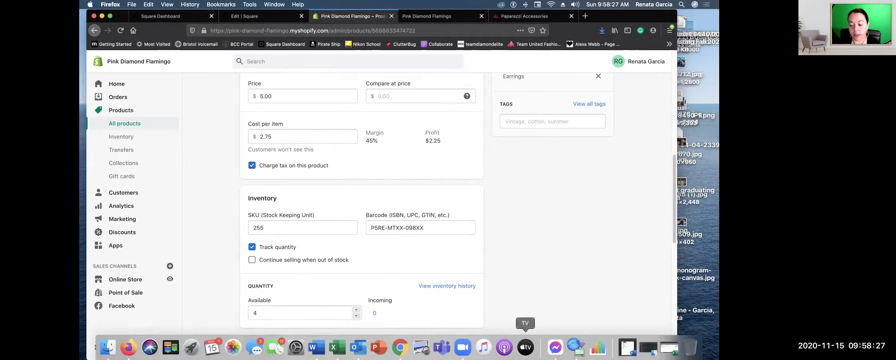